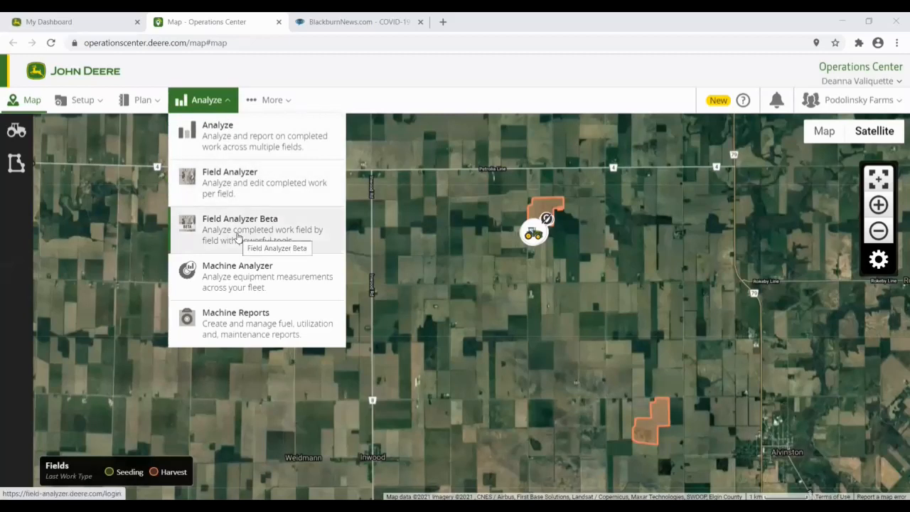
Step: Show the Jim field (83.38 AC, soybeans) from the Fields list and open its details
left_click(16, 166)
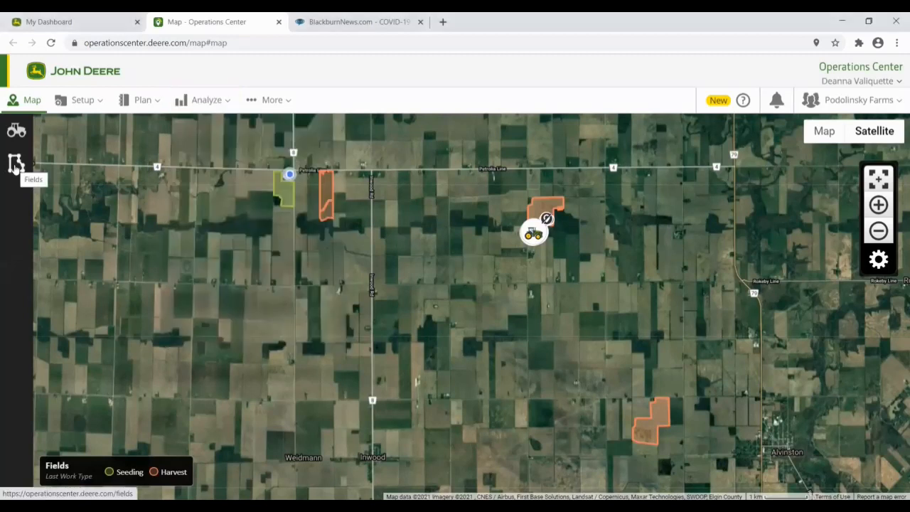
left_click(15, 166)
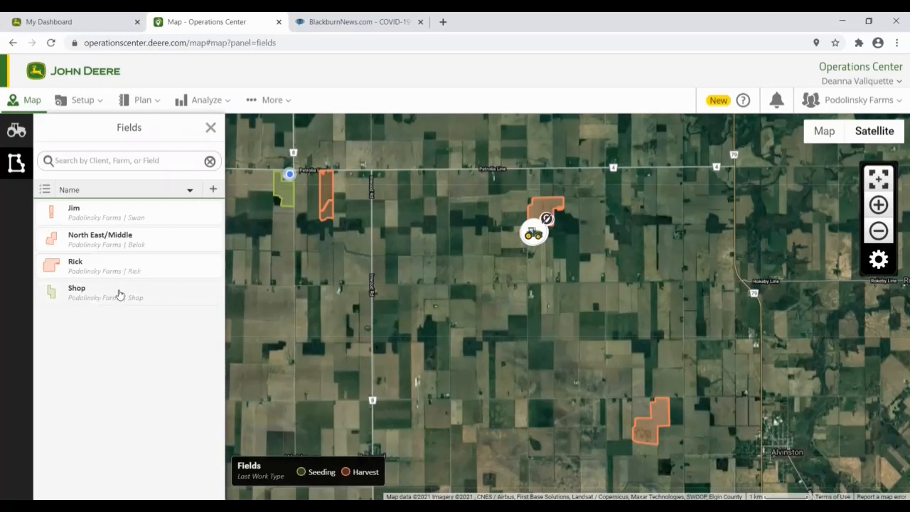
left_click(99, 217)
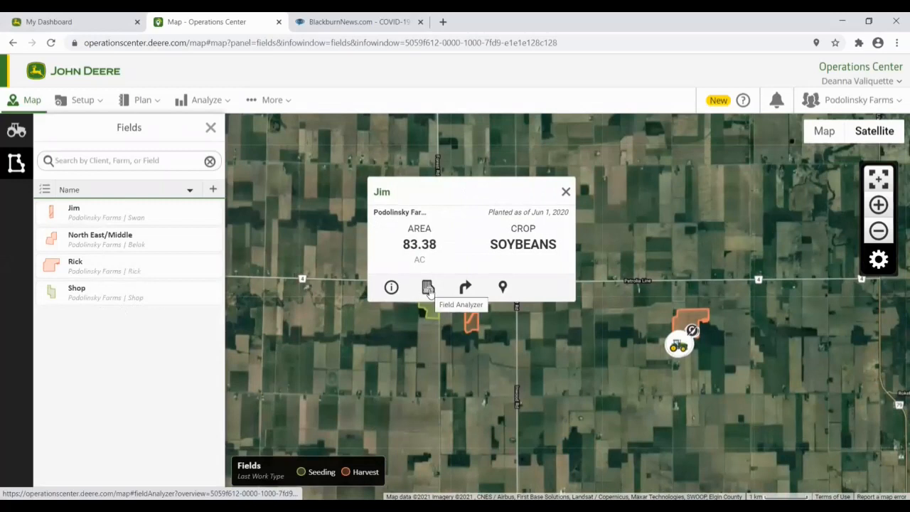
left_click(428, 288)
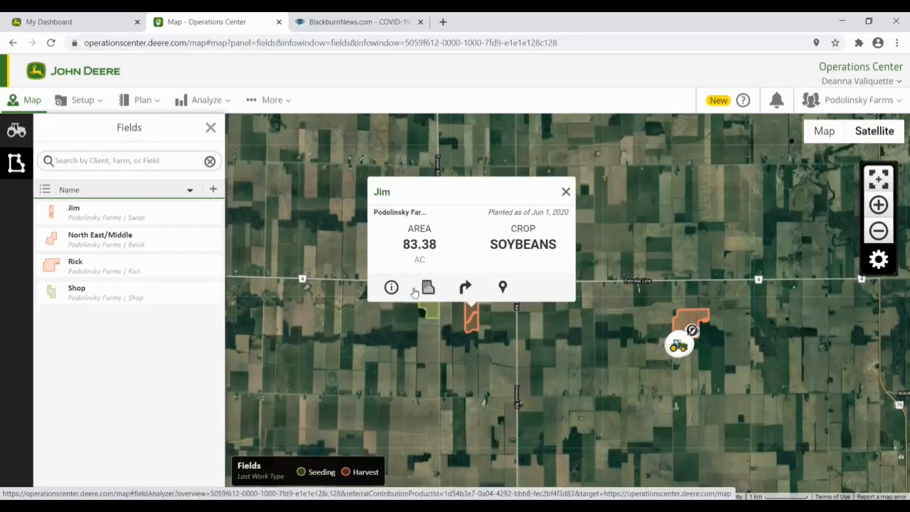
left_click(390, 289)
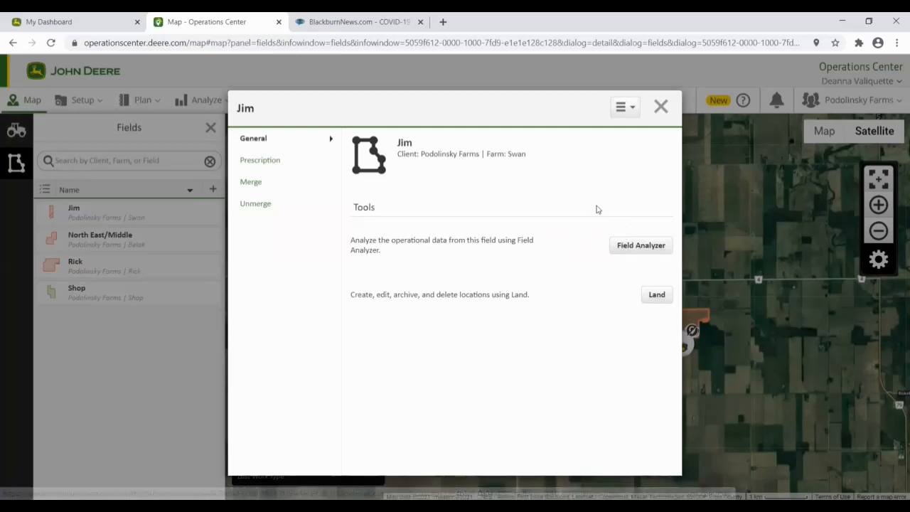
Step: Review Jim's other field tools, close its details, and bring up the Analyze tools list
left_click(631, 109)
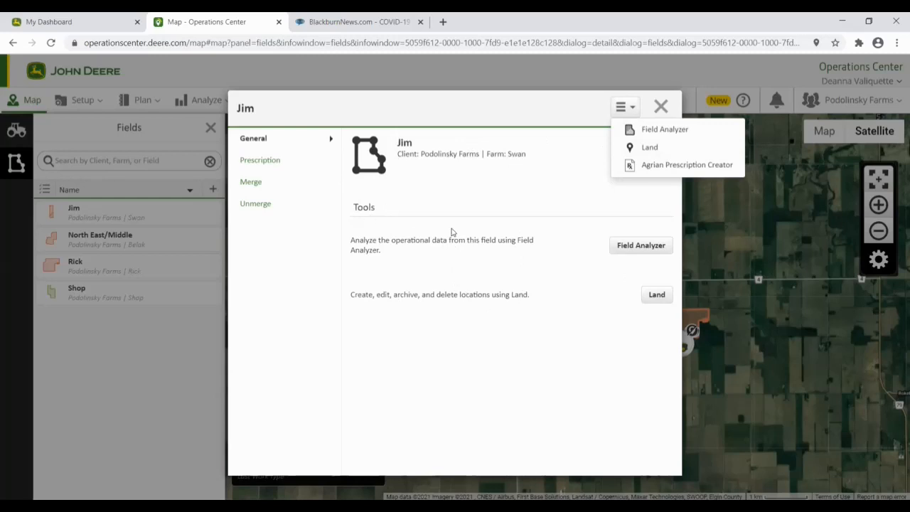
left_click(661, 106)
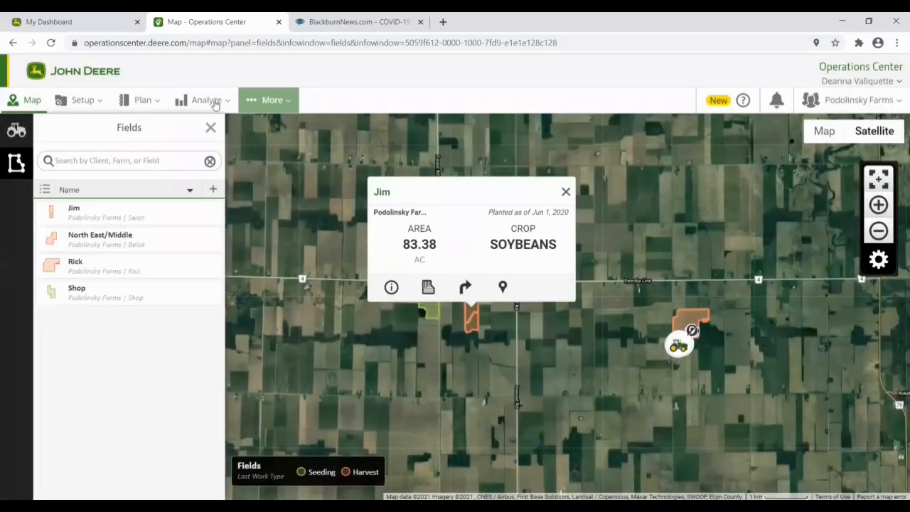
left_click(213, 100)
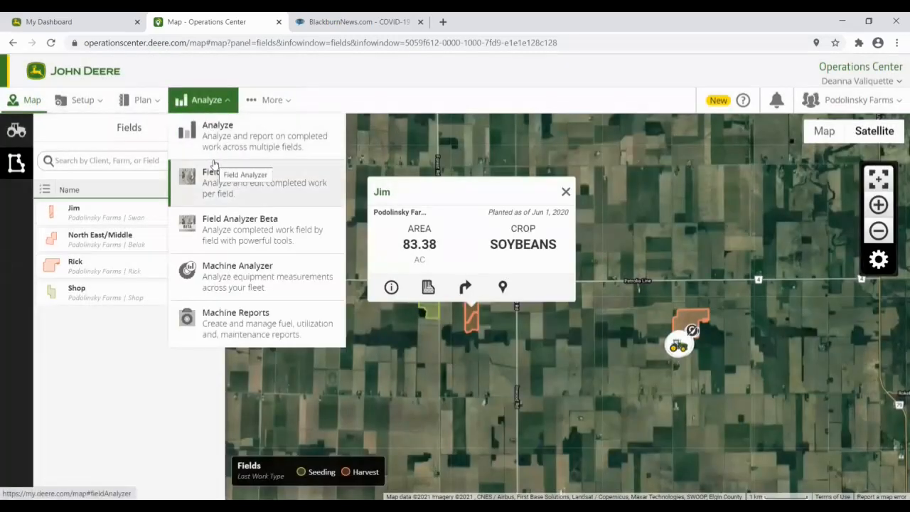
Step: Open Jim in Field Analyzer on the 2020 Corn: Harvest dry yield layer (112.78 bu/ac)
left_click(388, 270)
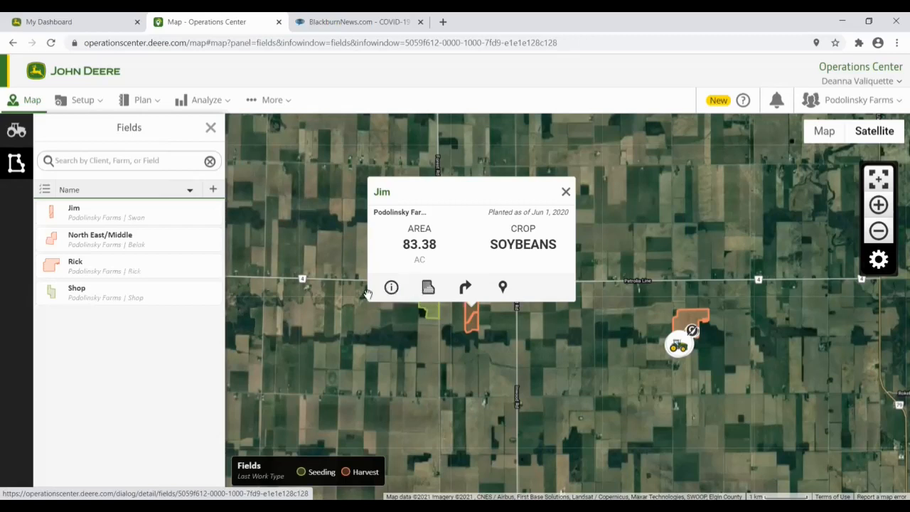
left_click(428, 288)
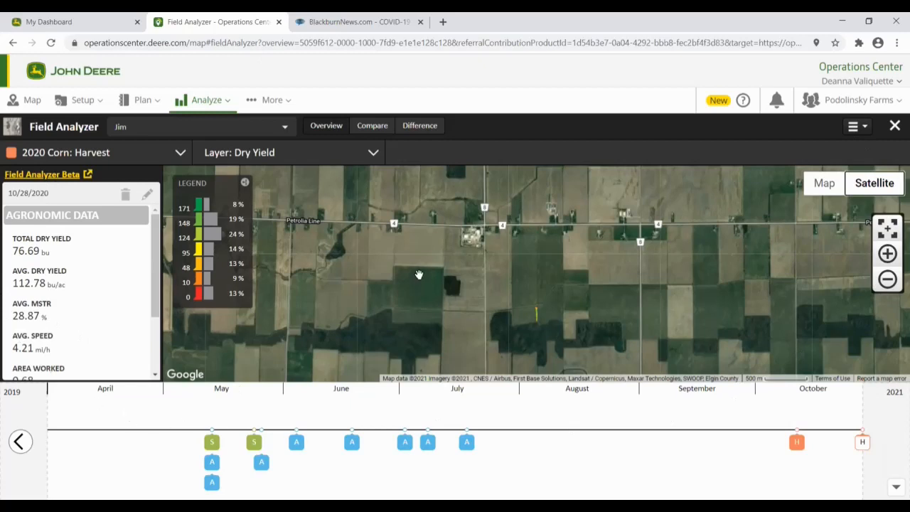
Step: Map 2020 Soybeans: Harvest as a Dry Yield Contour, zoomed in and centred on the field
left_click(180, 154)
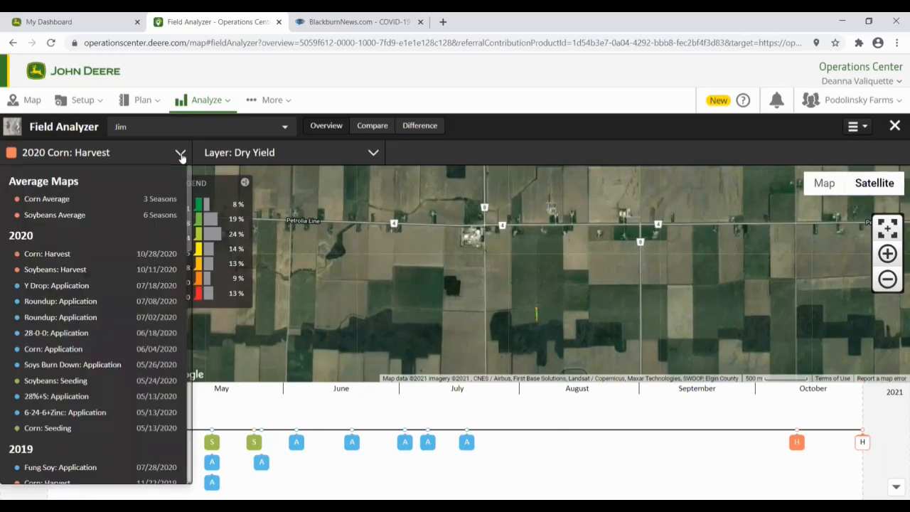
left_click(82, 269)
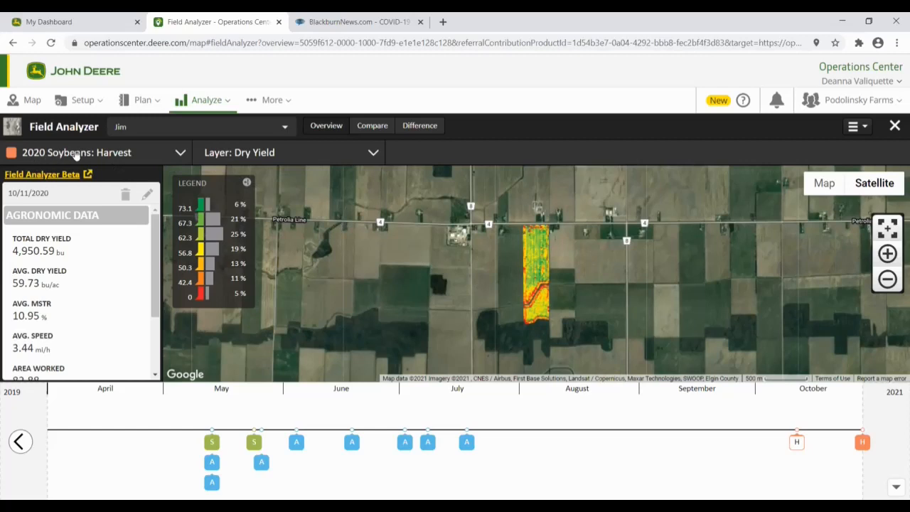
left_click(339, 158)
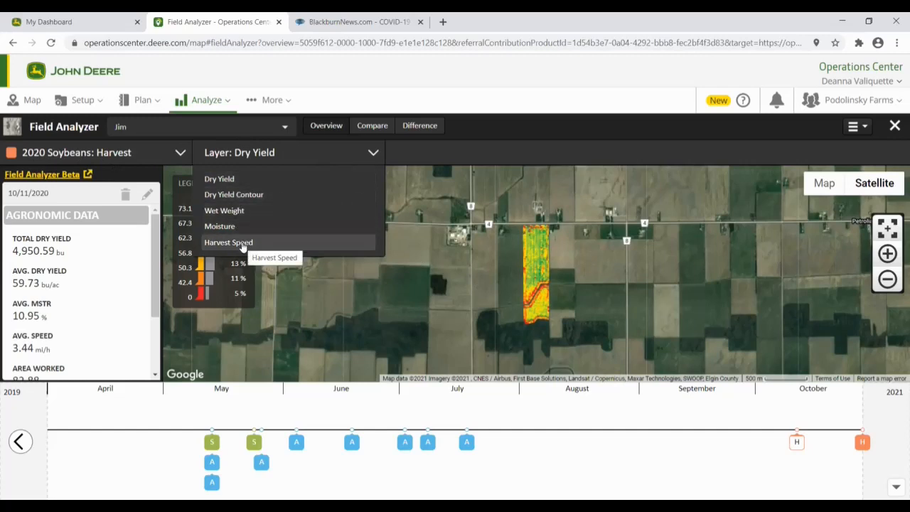
left_click(253, 195)
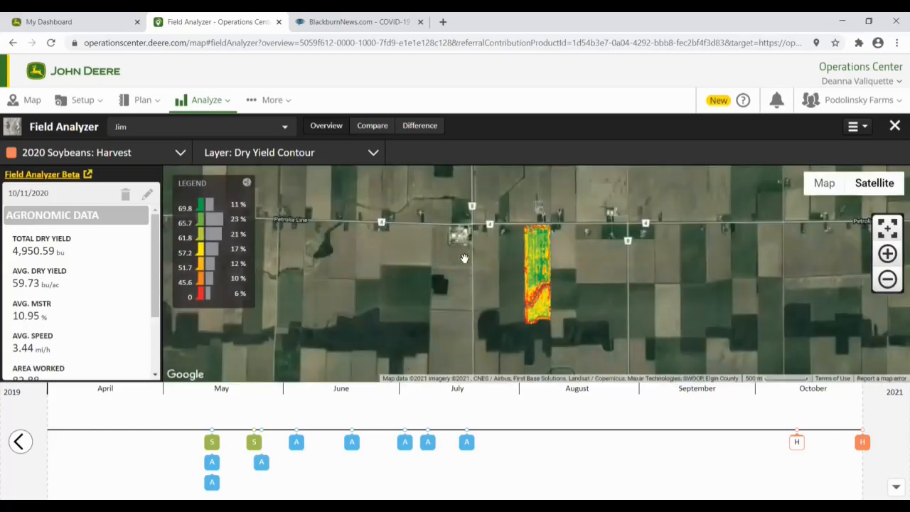
left_click(887, 253)
left_click_drag(651, 267, 604, 263)
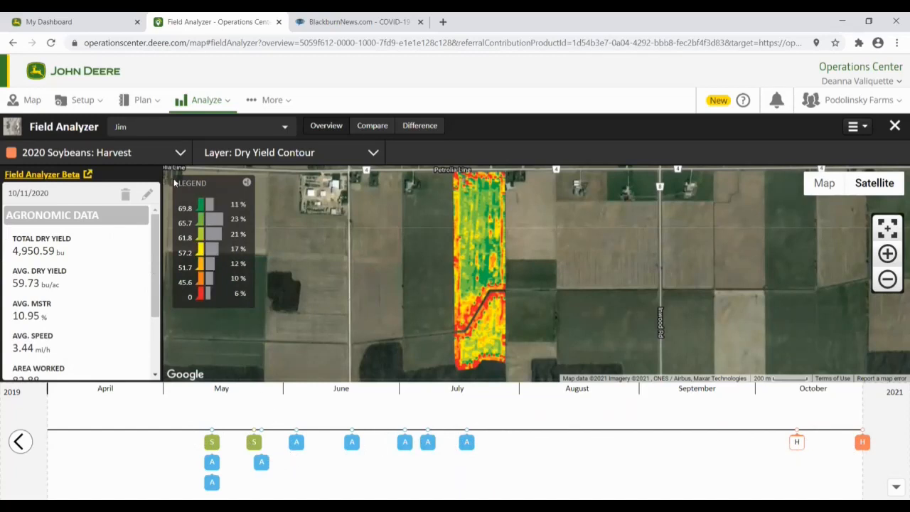
left_click(180, 154)
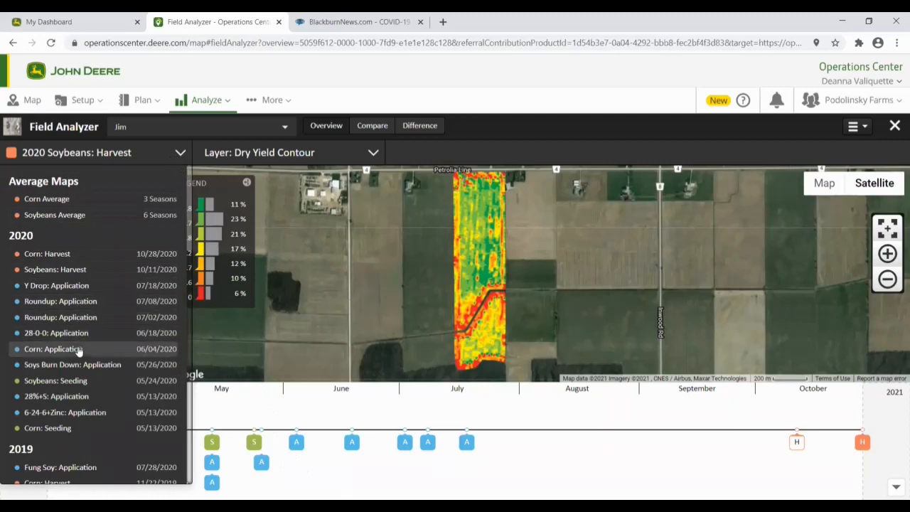
scroll(78, 350, "down", 1)
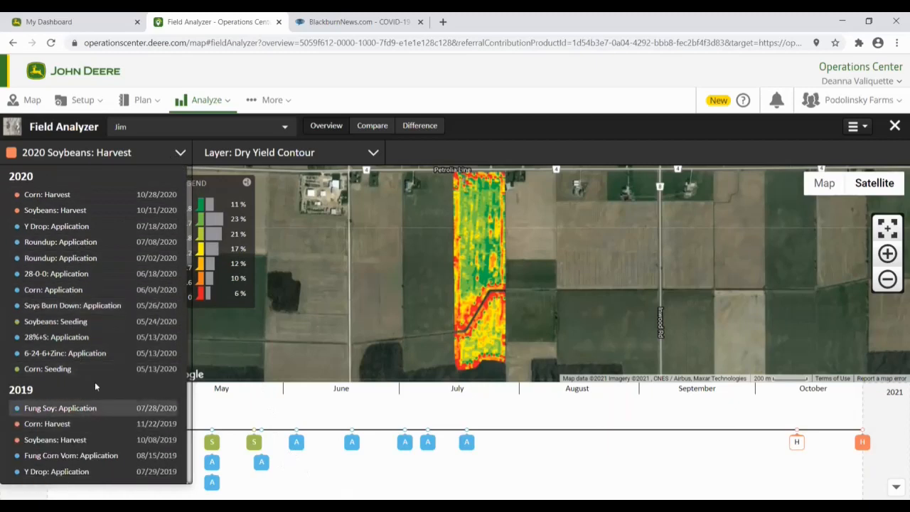
left_click(279, 127)
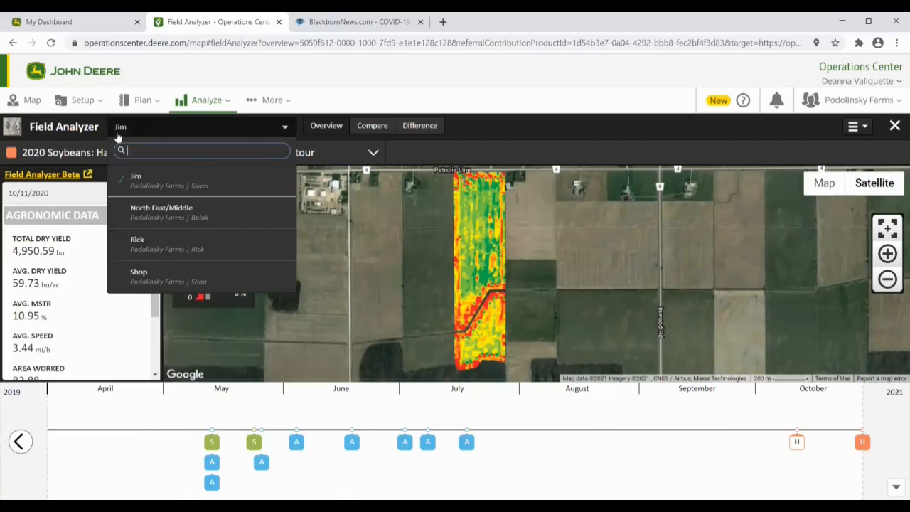
left_click(79, 131)
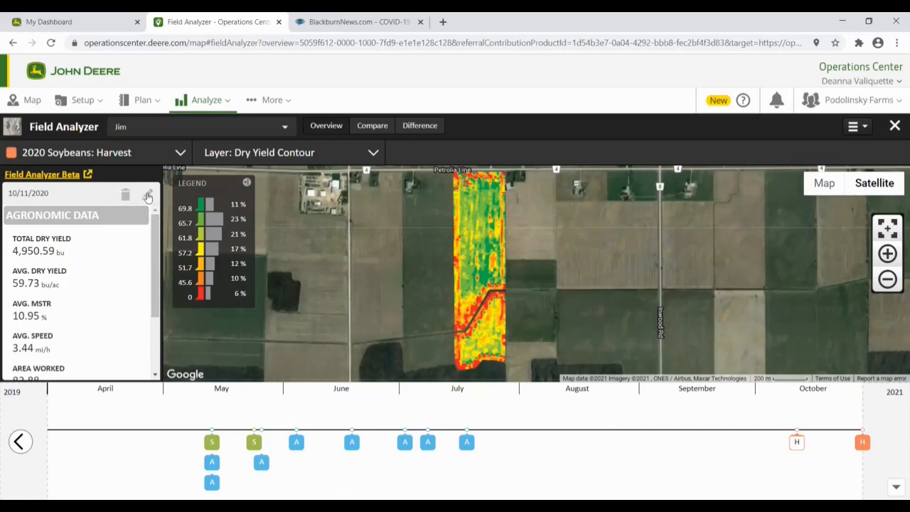
left_click(177, 154)
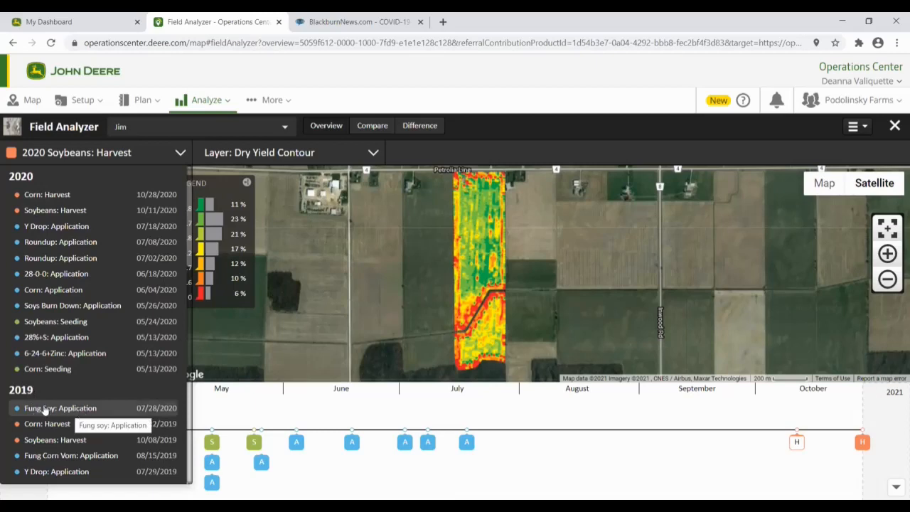
Step: Move the 2019 Fung Soy: Application record to crop season 2020, then reshow 2020 Soybeans: Harvest
left_click(145, 409)
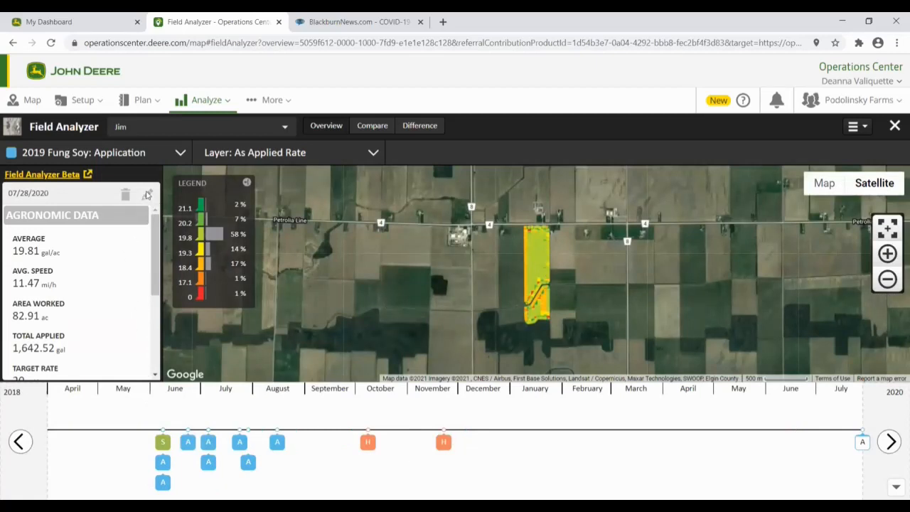
left_click(148, 194)
left_click(350, 148)
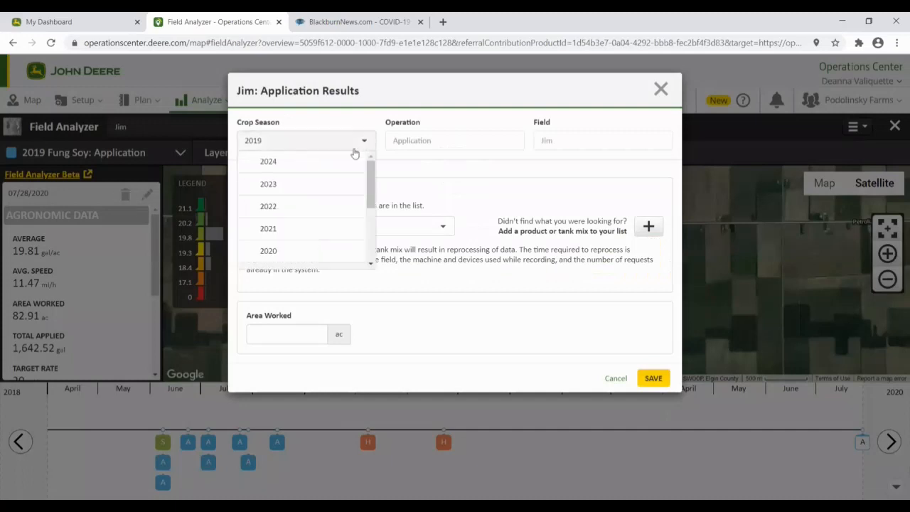
left_click(283, 252)
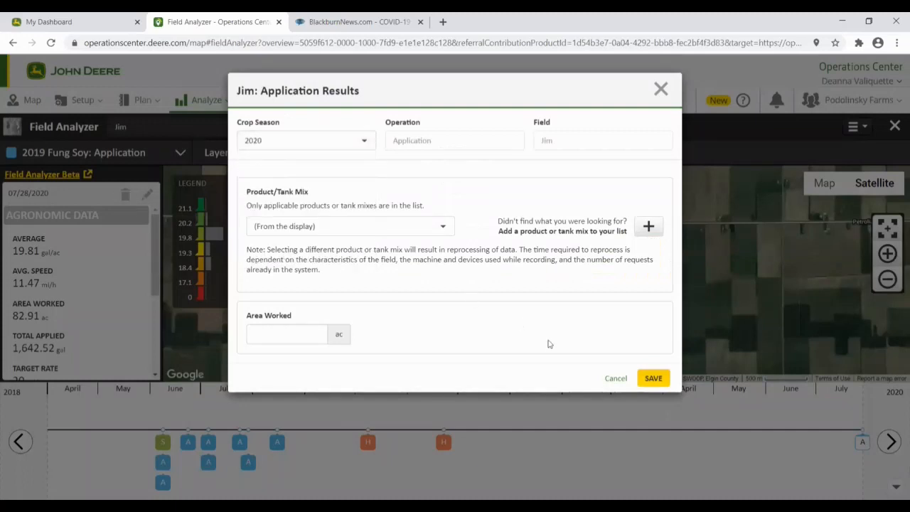
left_click(653, 378)
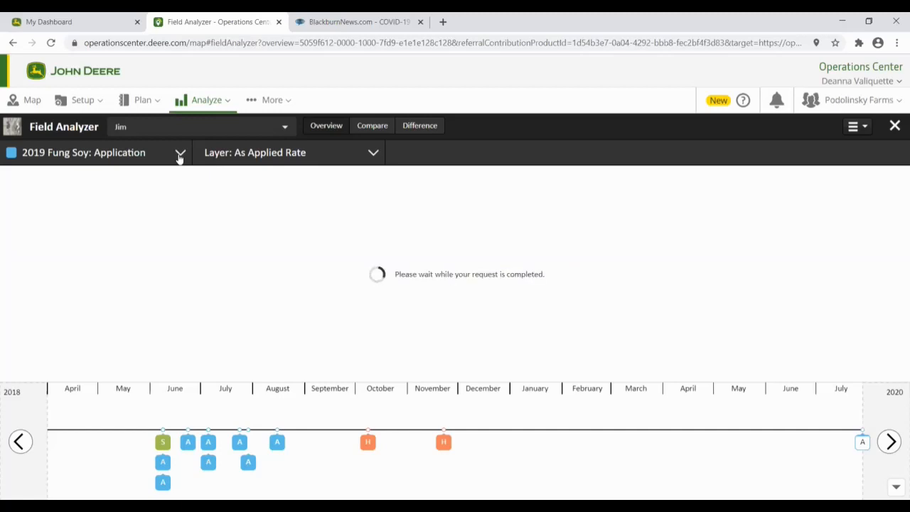
left_click(180, 154)
left_click(71, 210)
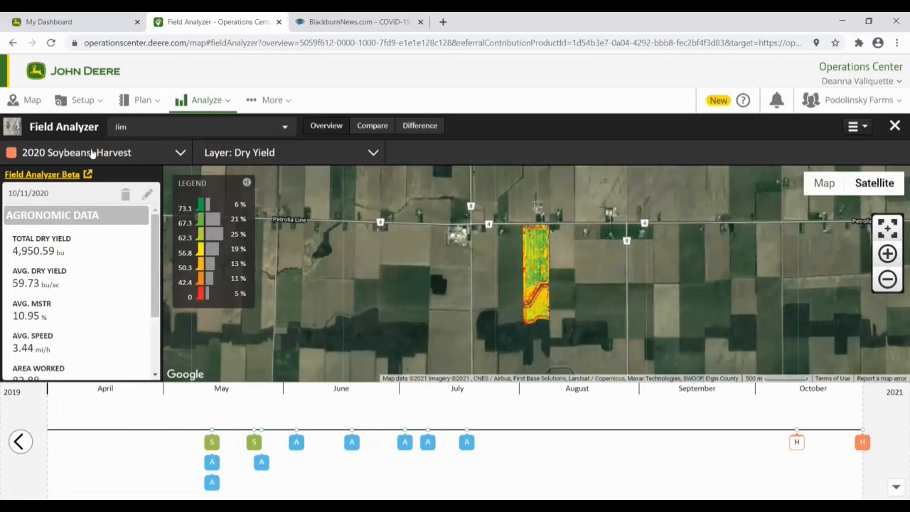
left_click(149, 195)
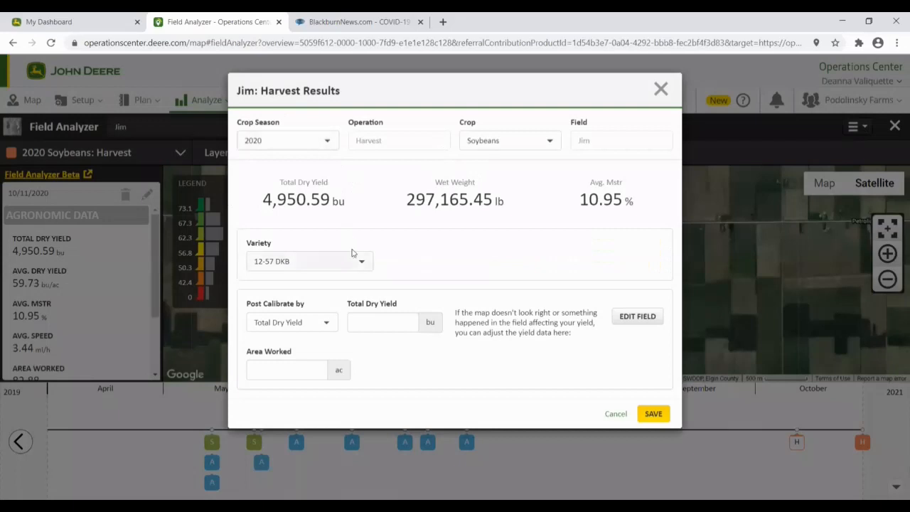
left_click(312, 324)
left_click(383, 322)
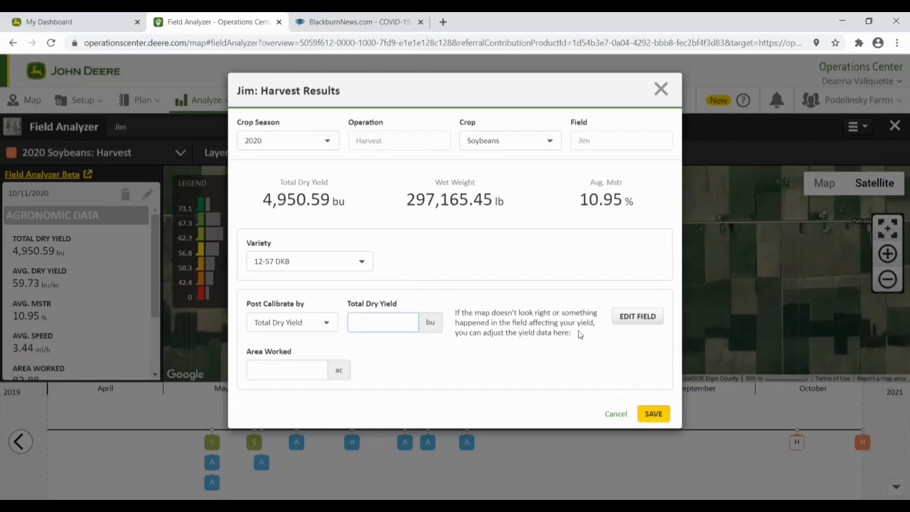
left_click(662, 91)
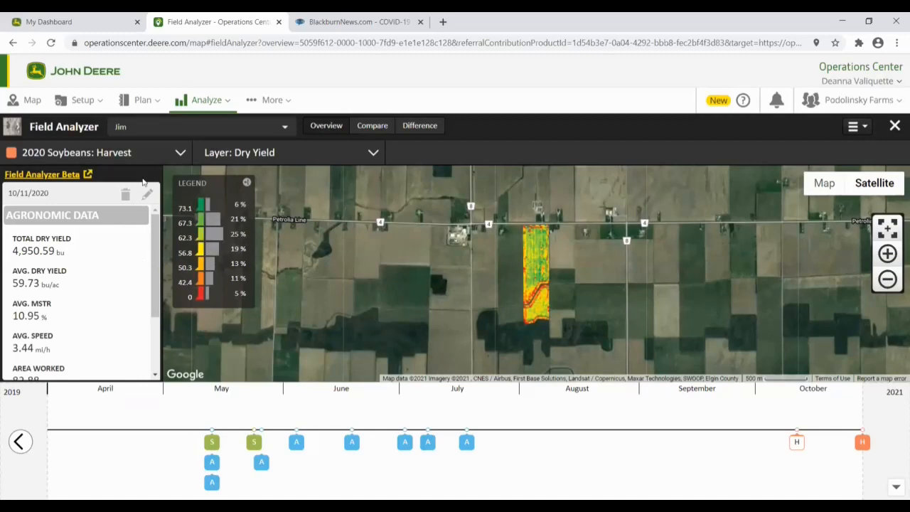
left_click(158, 152)
Step: Switch from 2020 Corn: Harvest to 2020 Soybeans: Harvest on the Dry Yield Contour layer
left_click(68, 196)
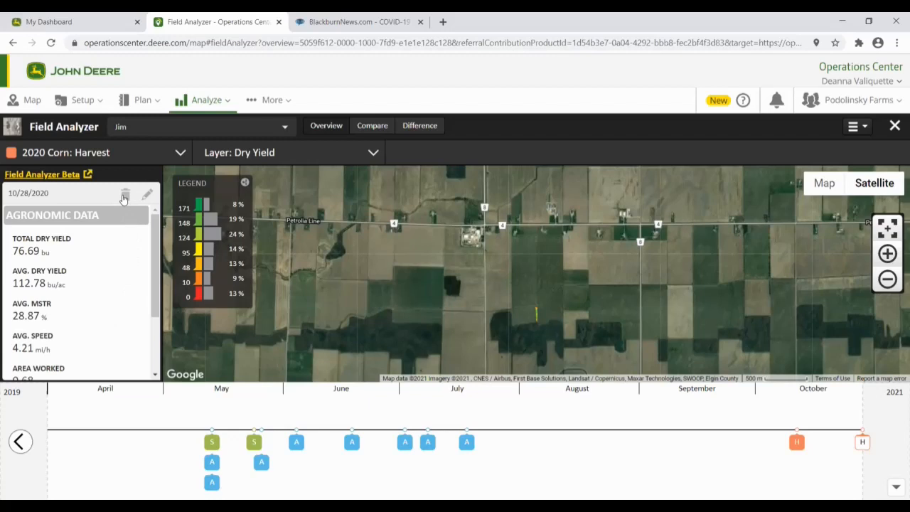
left_click(262, 153)
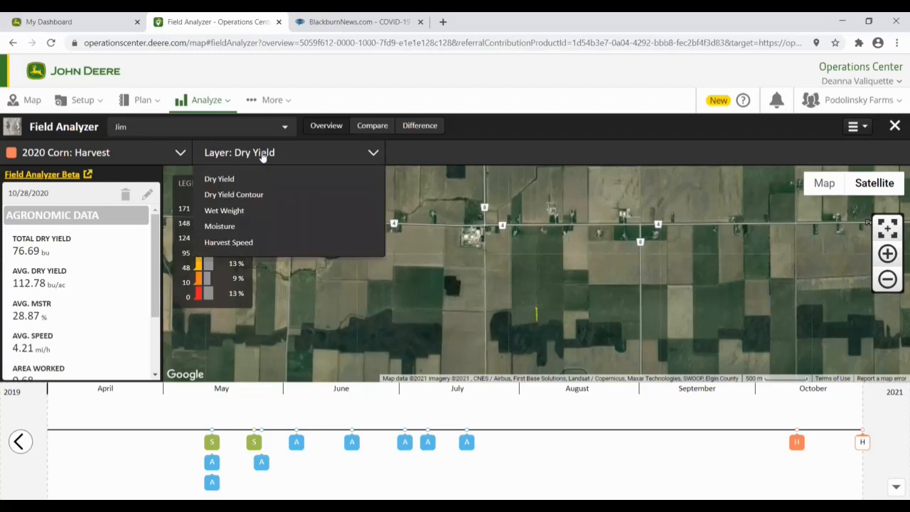
left_click(152, 155)
left_click(65, 210)
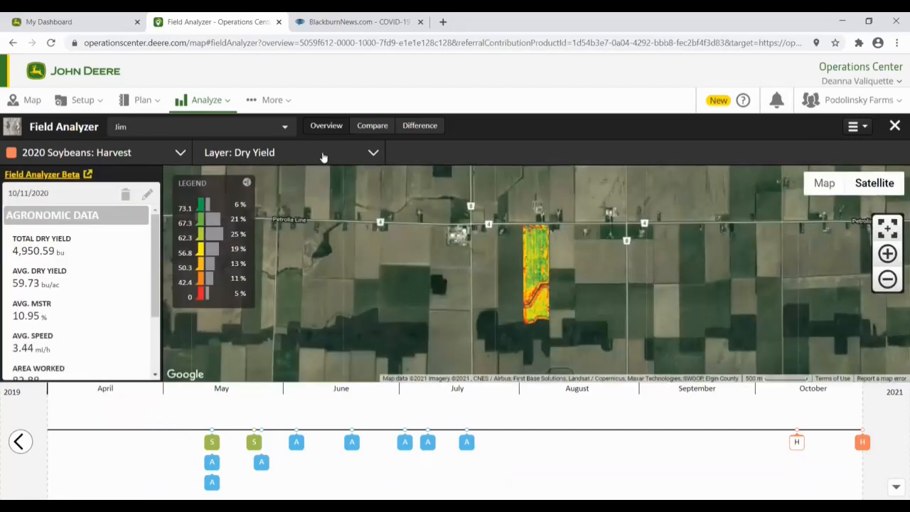
left_click(323, 154)
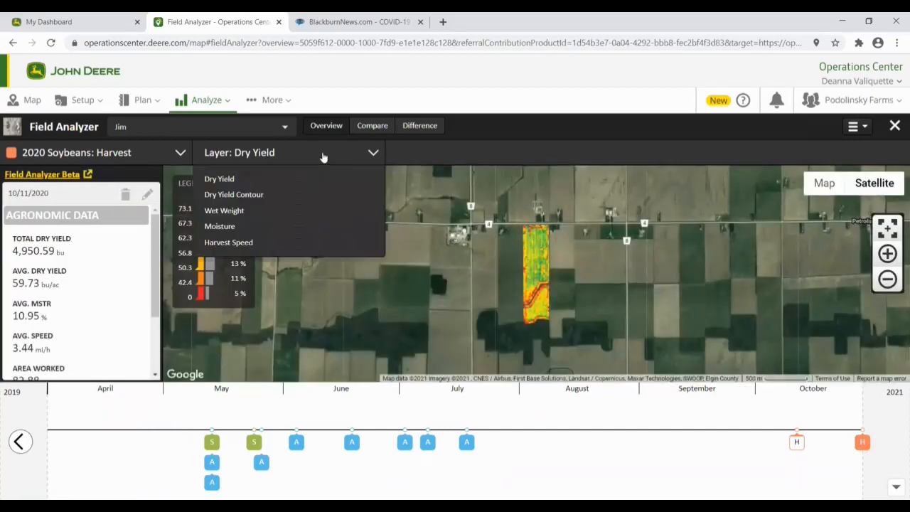
left_click(273, 195)
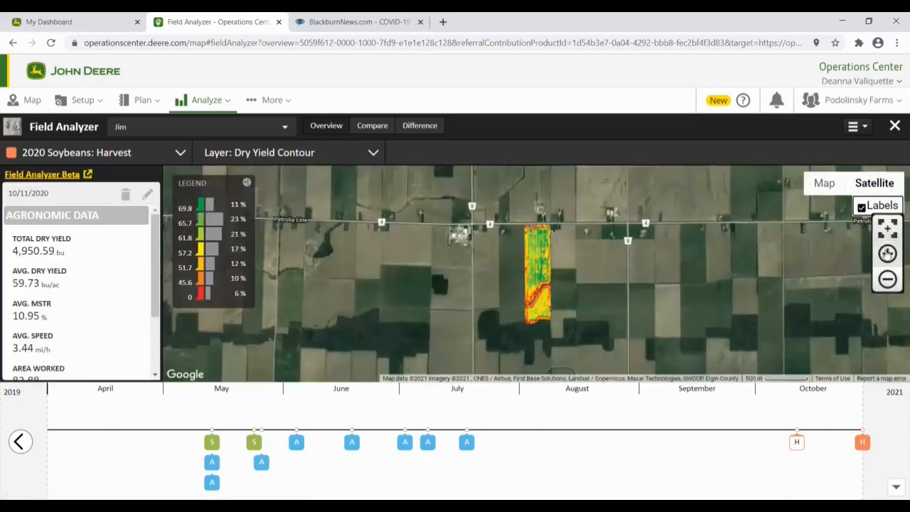
Step: Zoom in two levels and pan until the whole soybean field is framed
left_click(887, 253)
left_click_drag(599, 282, 528, 275)
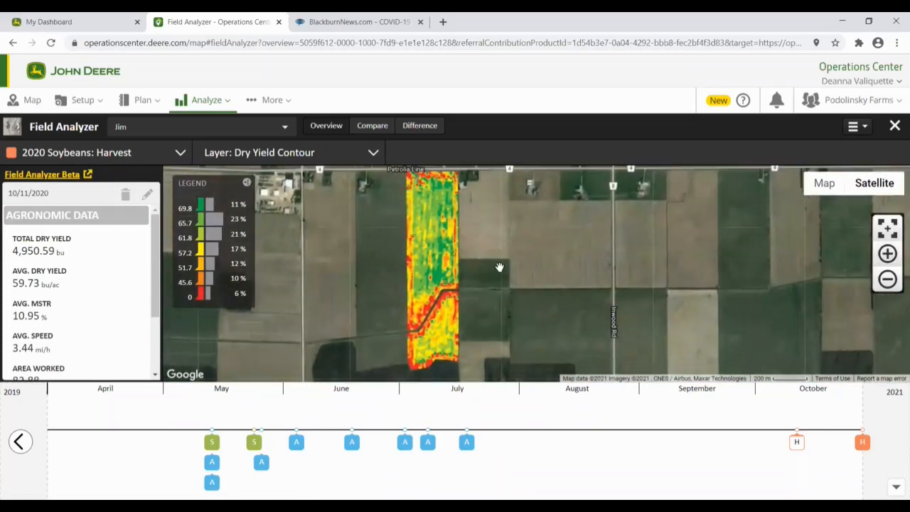
left_click(887, 253)
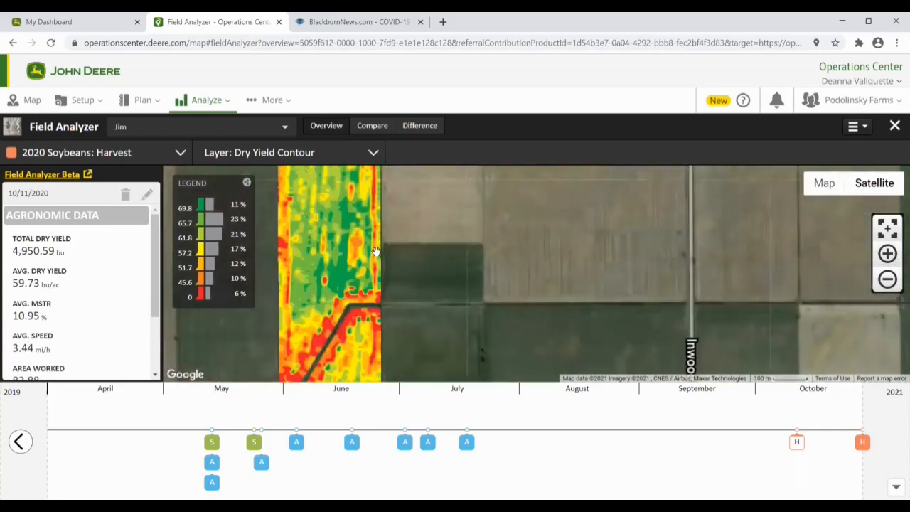
left_click_drag(464, 266, 476, 271)
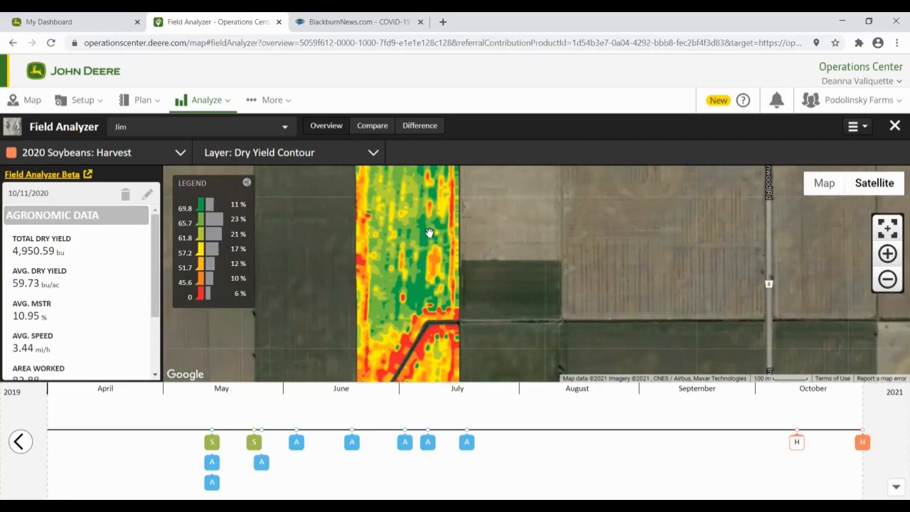
left_click_drag(431, 231, 429, 309)
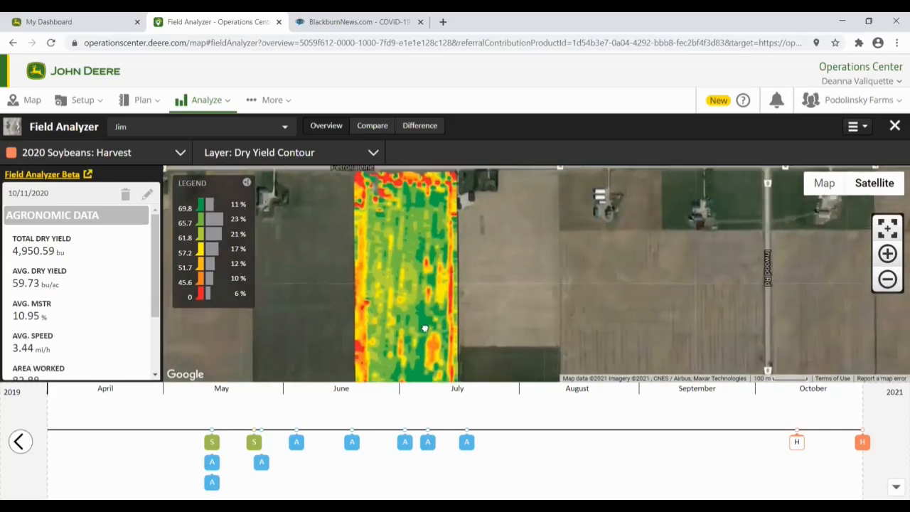
left_click(370, 154)
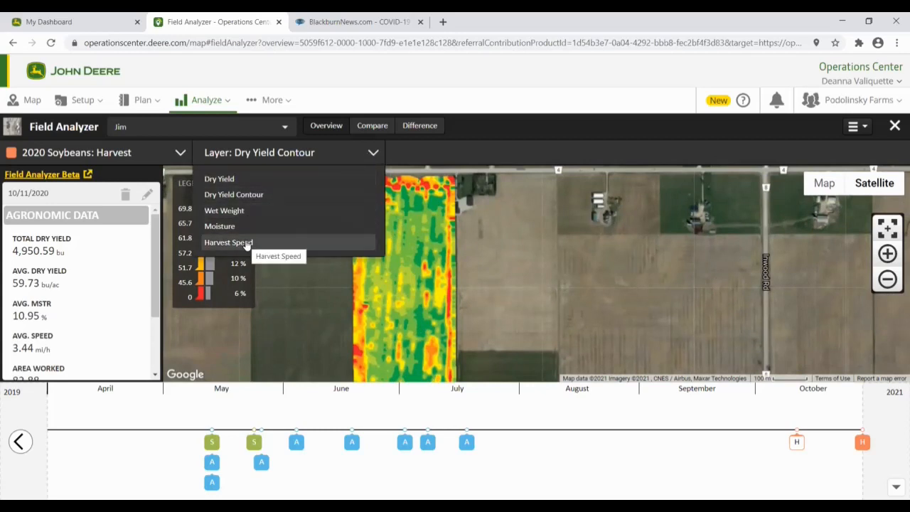
left_click(608, 221)
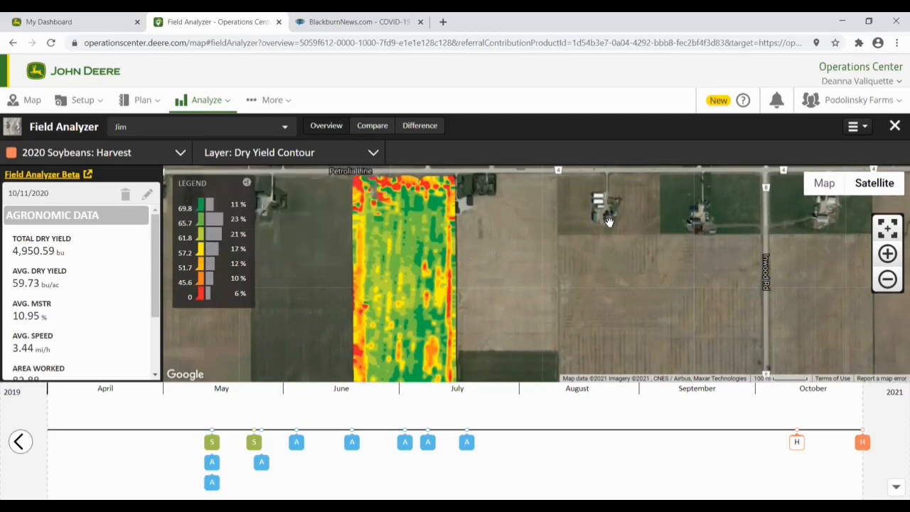
Step: Preview the Dry Yield Contour report as a printable PDF, showing 4,950.59 bu total
left_click(860, 128)
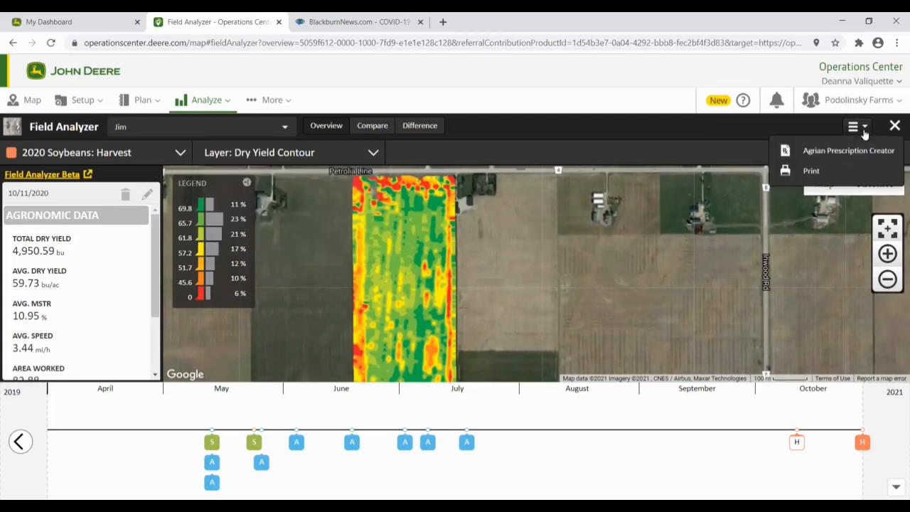
left_click(809, 171)
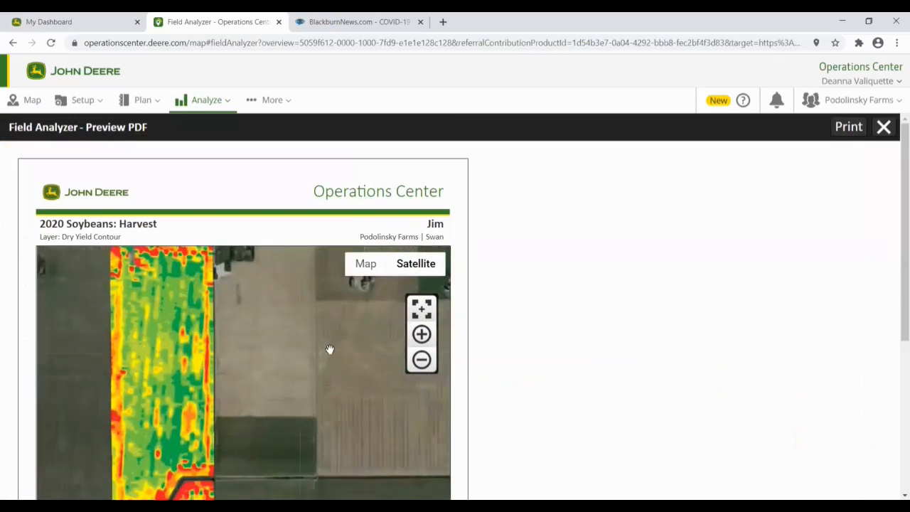
scroll(896, 264, "down", 4)
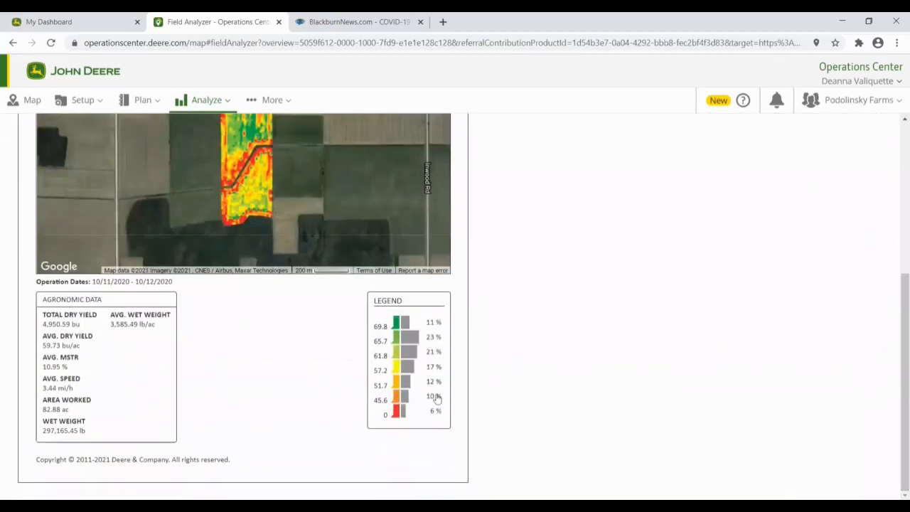
left_click_drag(895, 358, 895, 222)
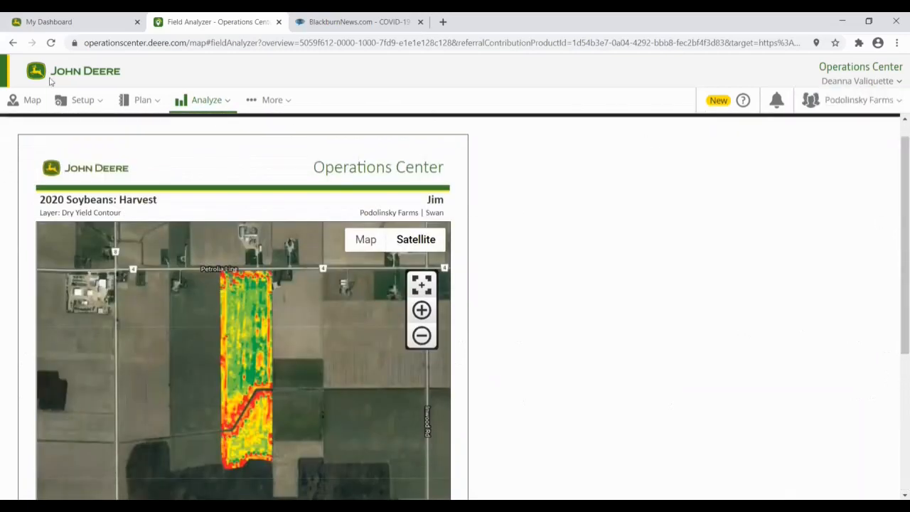
Step: Leave the print preview and move Field Analyzer over to its Beta version
left_click(13, 43)
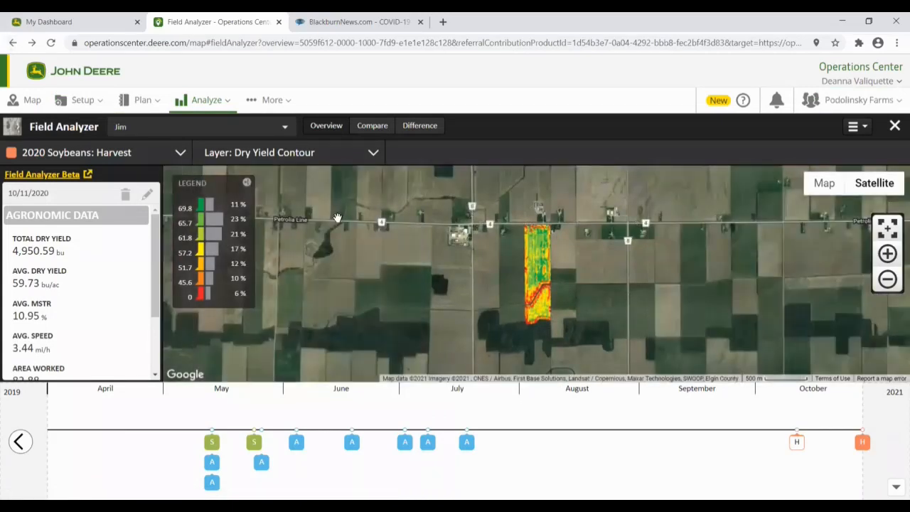
left_click(25, 177)
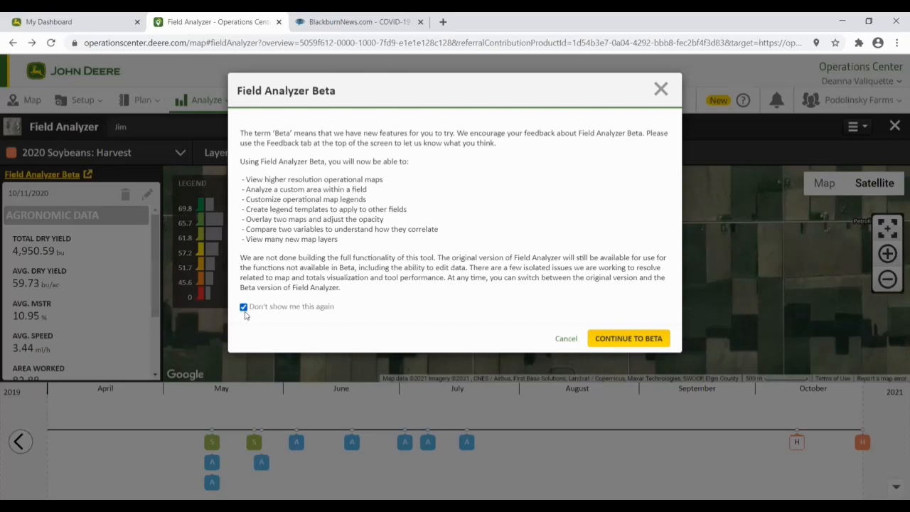
left_click(611, 342)
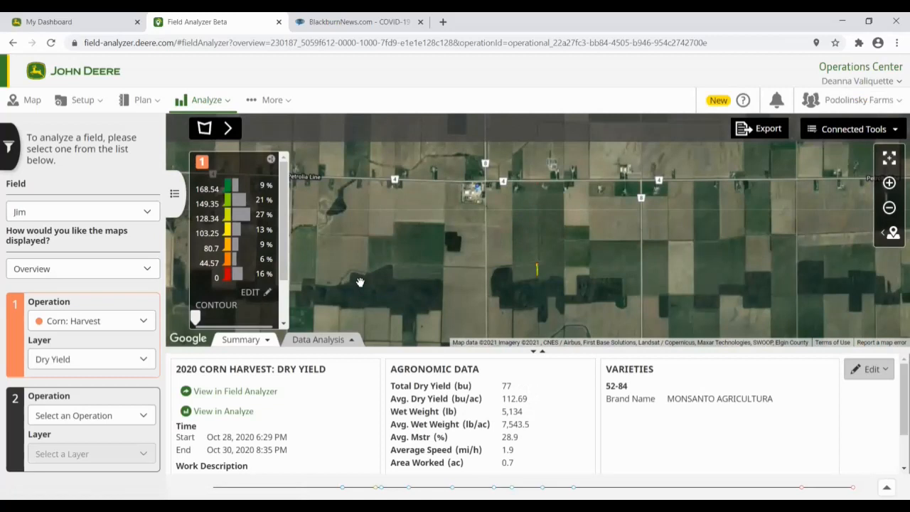
Step: Set Operation 1 to Soybeans: Harvest with the Dry Yield layer (59.73 bu/ac average)
left_click(145, 324)
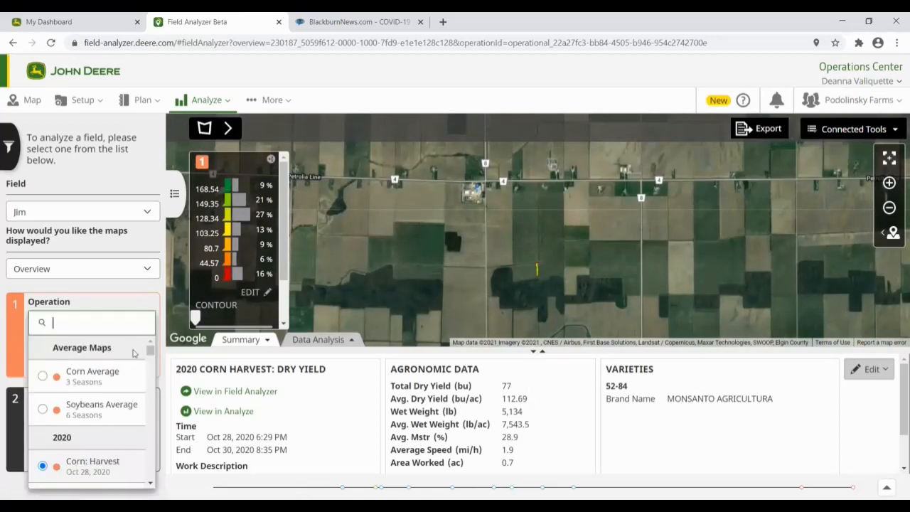
scroll(127, 393, "down", 3)
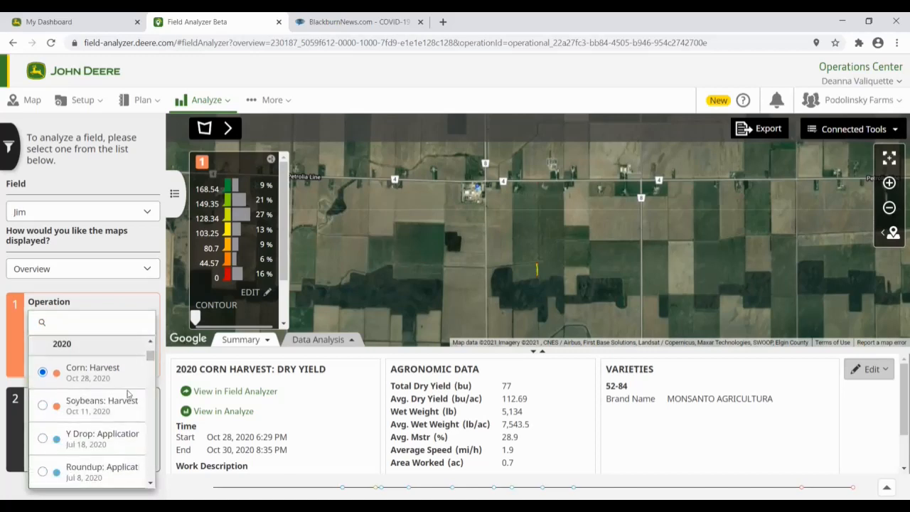
left_click(120, 396)
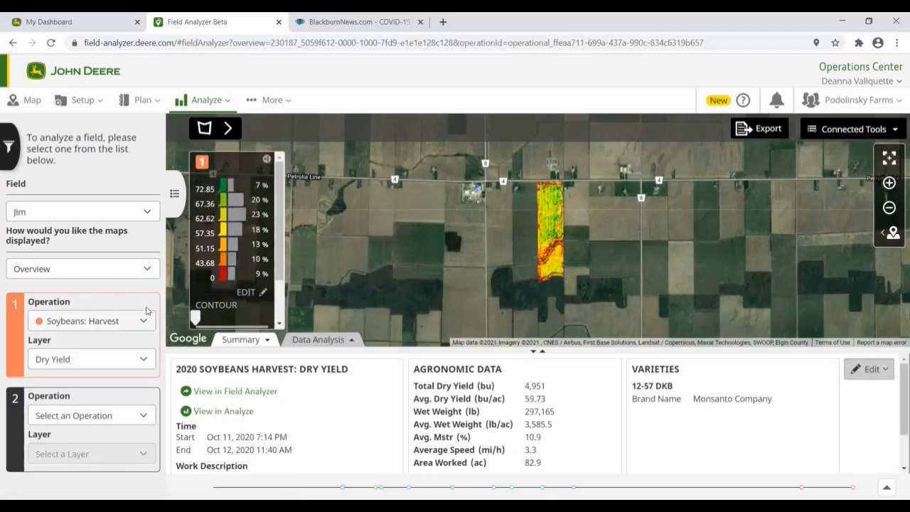
left_click(139, 363)
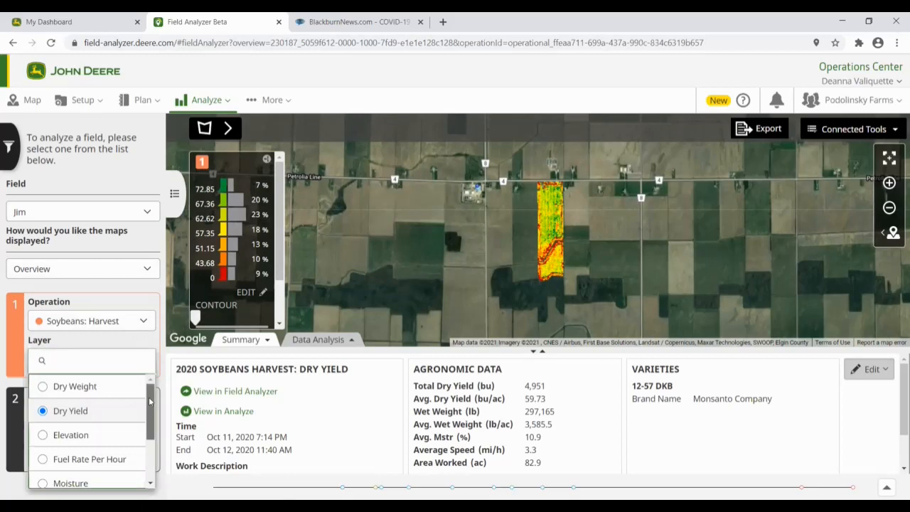
left_click_drag(150, 402, 158, 460)
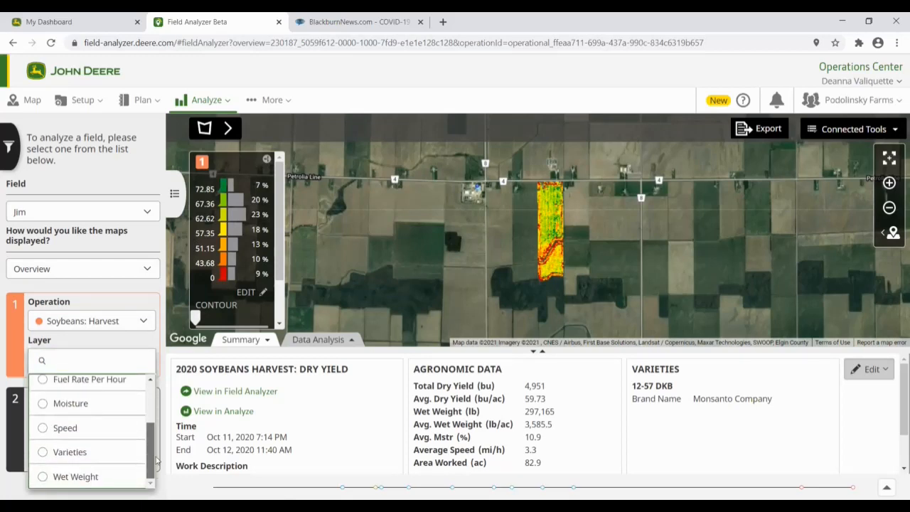
left_click_drag(153, 437, 151, 457)
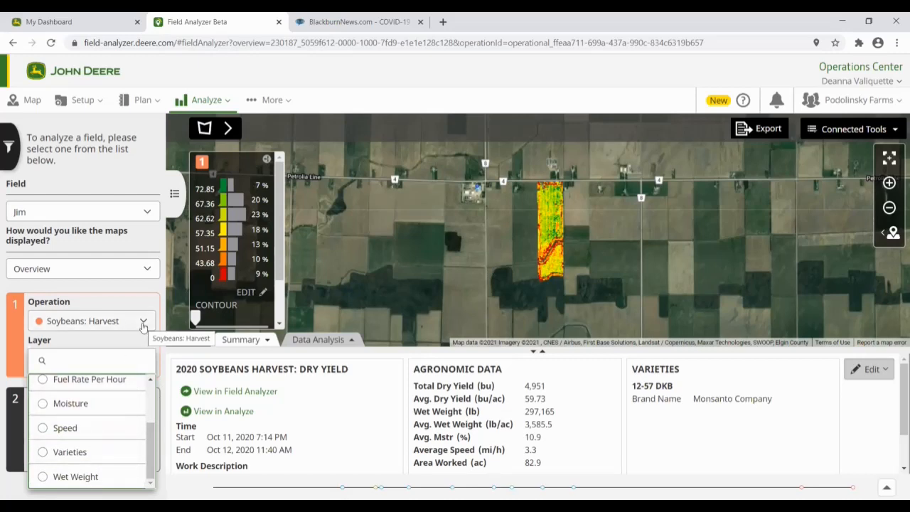
left_click(143, 290)
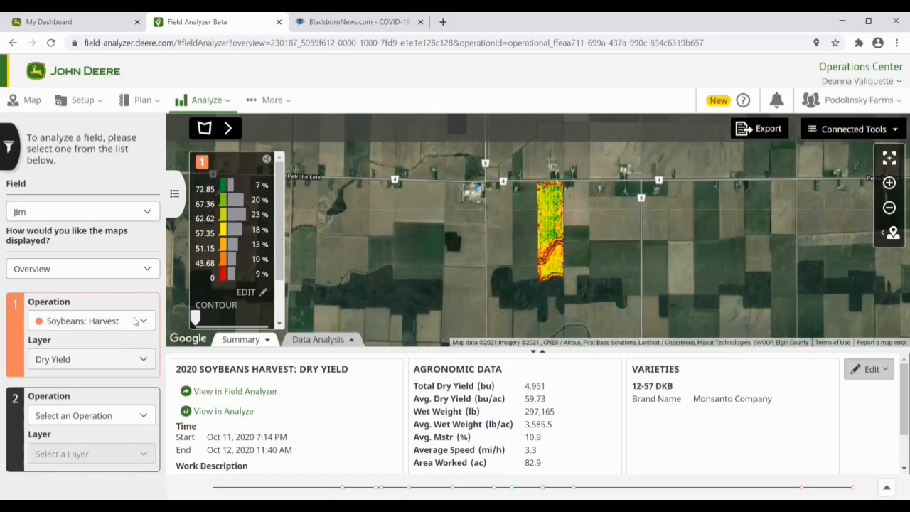
left_click(146, 212)
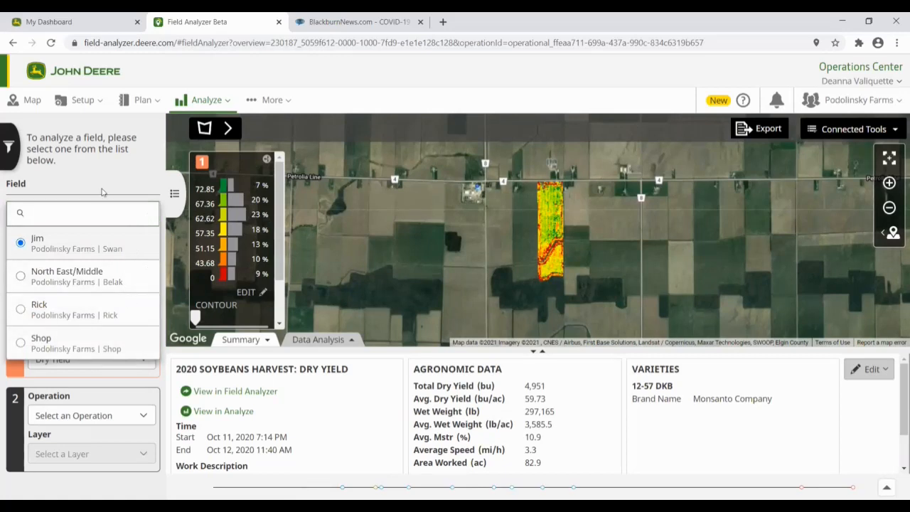
left_click(64, 239)
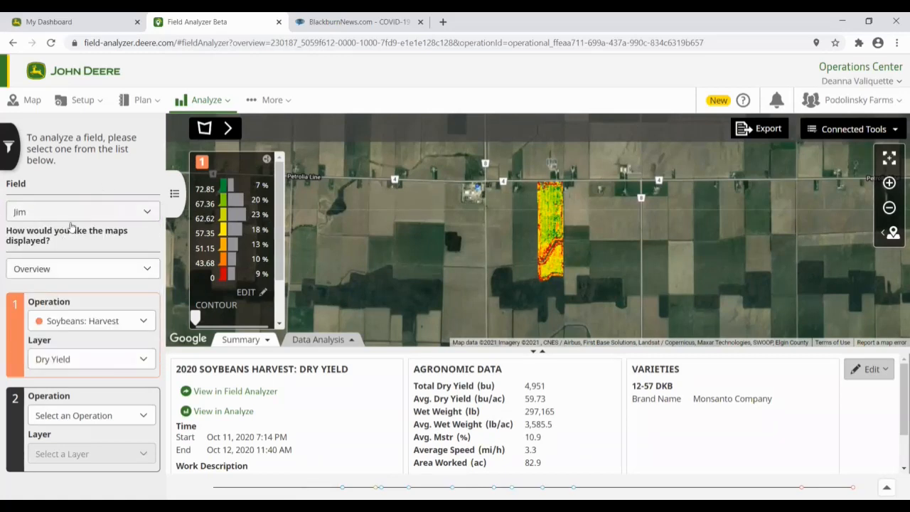
left_click(139, 269)
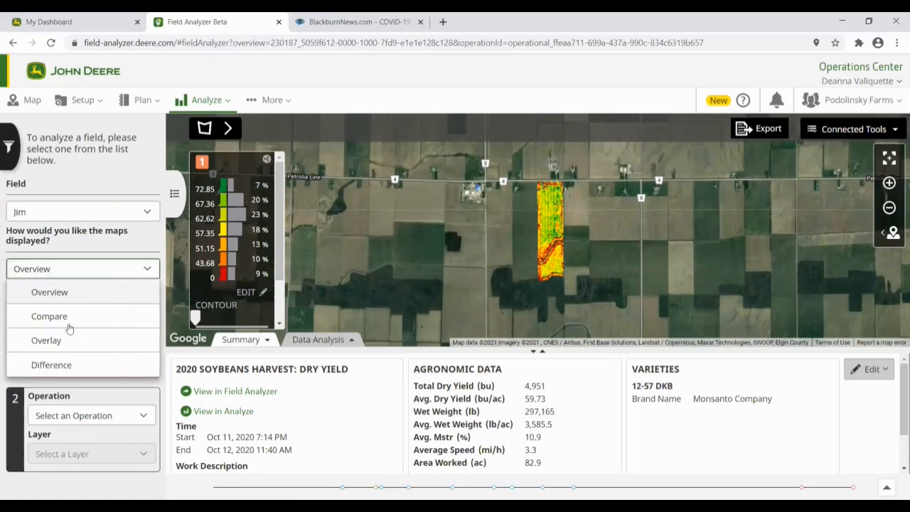
left_click(49, 292)
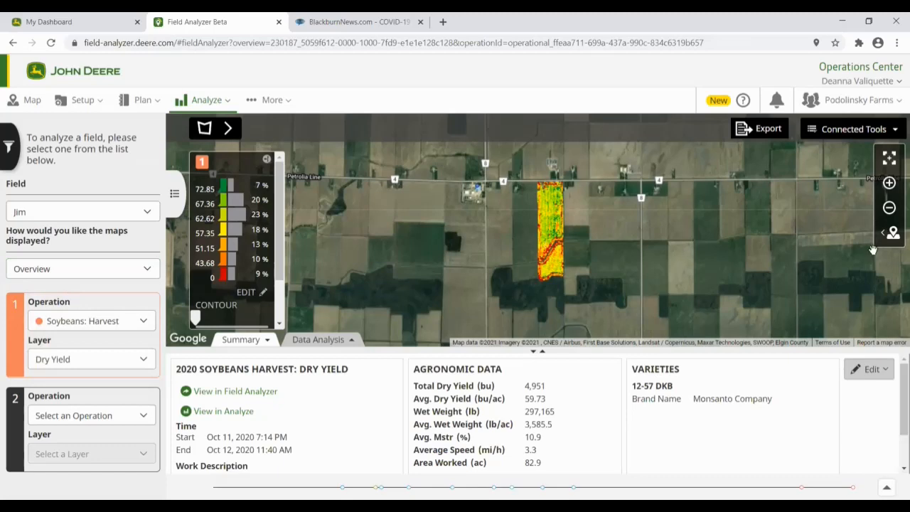
left_click(890, 183)
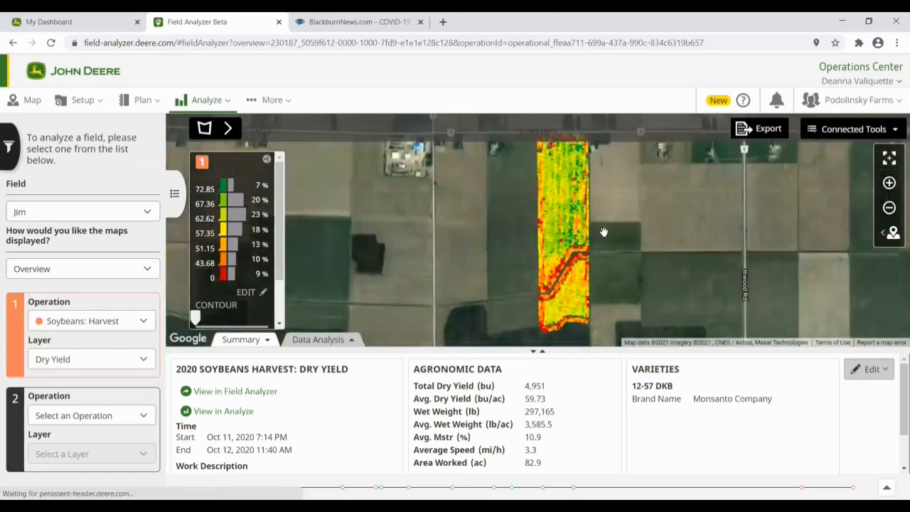
left_click_drag(469, 244, 392, 252)
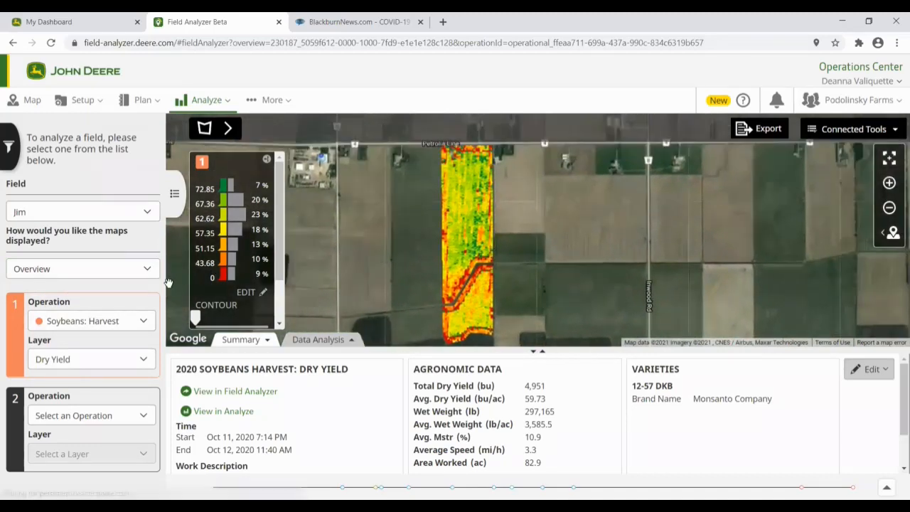
left_click(119, 269)
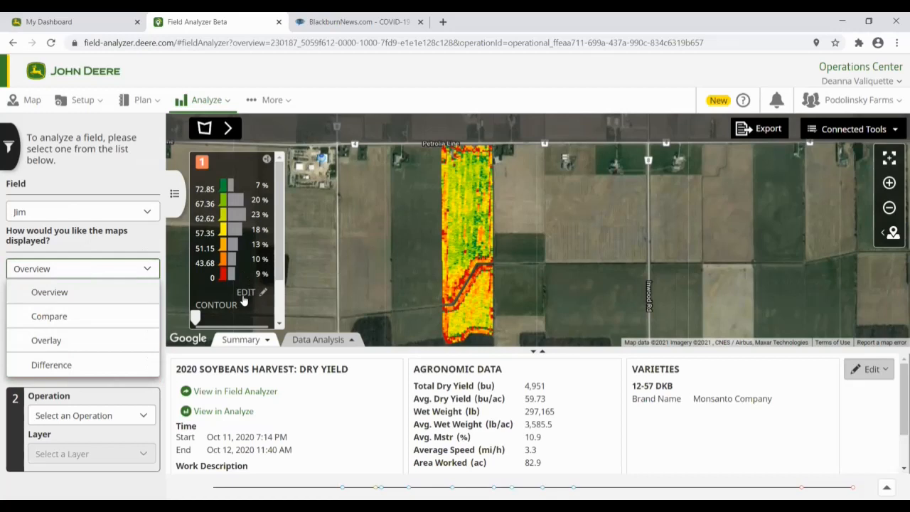
left_click(278, 267)
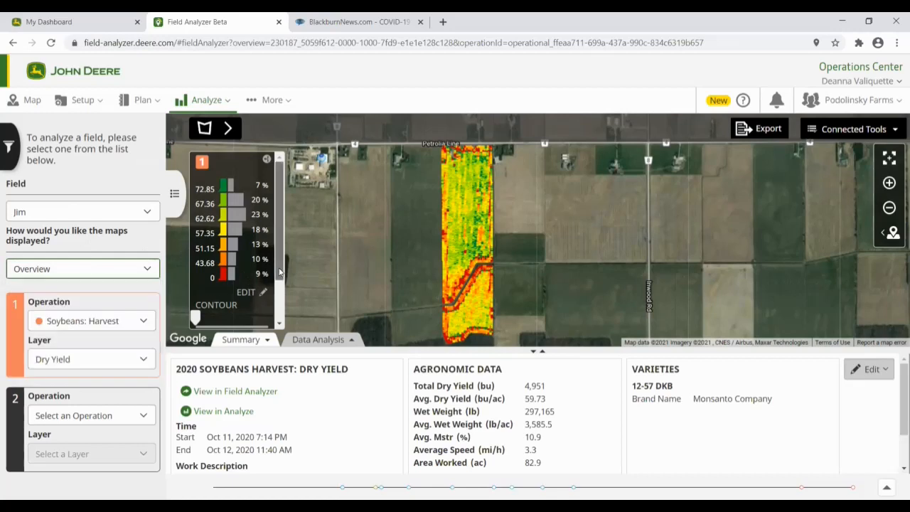
scroll(279, 270, "down", 2)
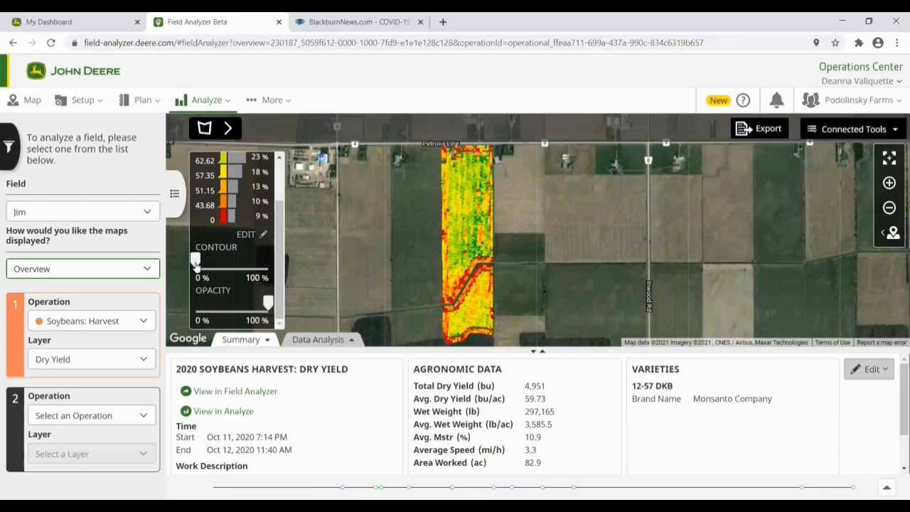
Step: Set contour smoothing near 60%, adjust opacity, and export the map as Jim Harvest 2020_10_11.pdf
left_click_drag(196, 265, 249, 261)
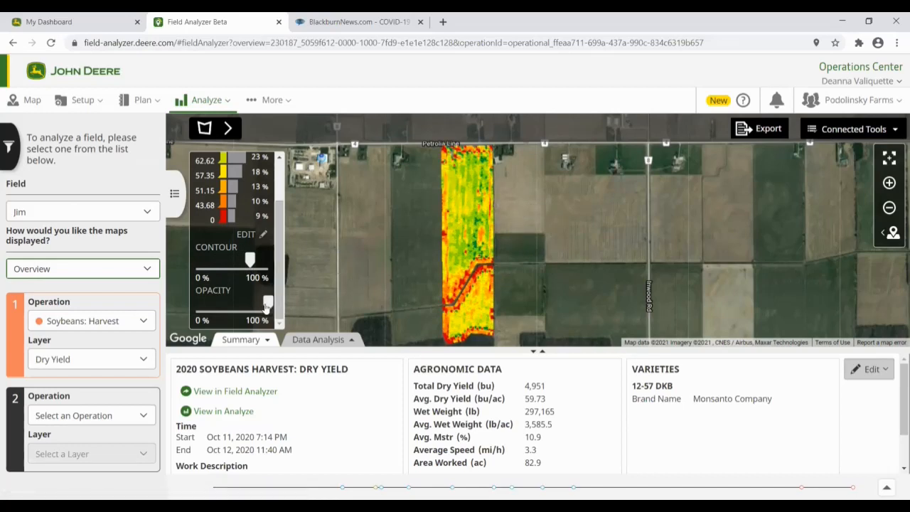
mouse_move(267, 307)
left_mouse_down()
mouse_move(217, 306)
mouse_move(268, 306)
left_mouse_up()
left_click(774, 132)
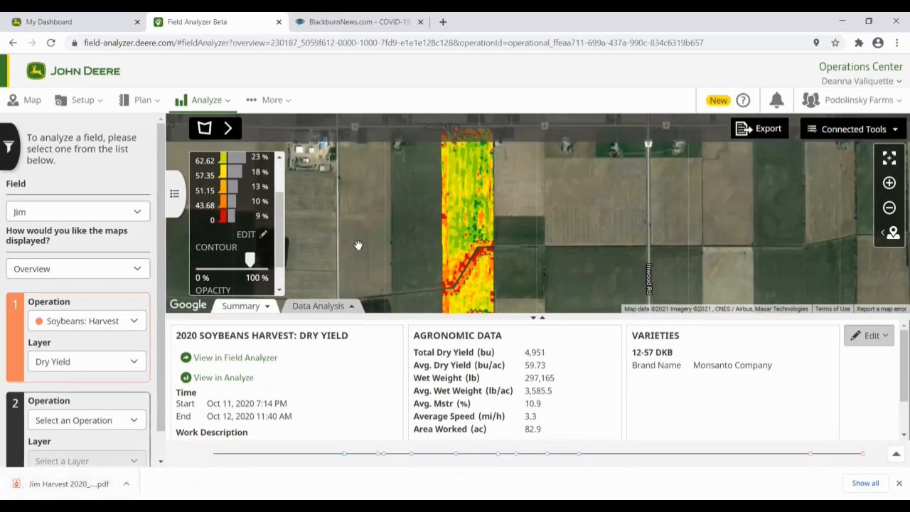
left_click(65, 483)
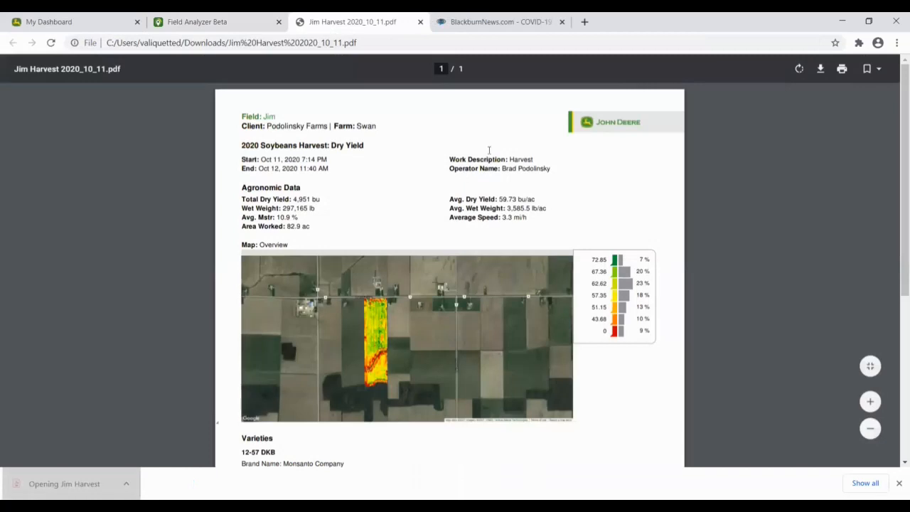
Step: Return to the Field Analyzer Beta tab, leaving the Jim Harvest 2020_10_11.pdf report open
left_click(193, 22)
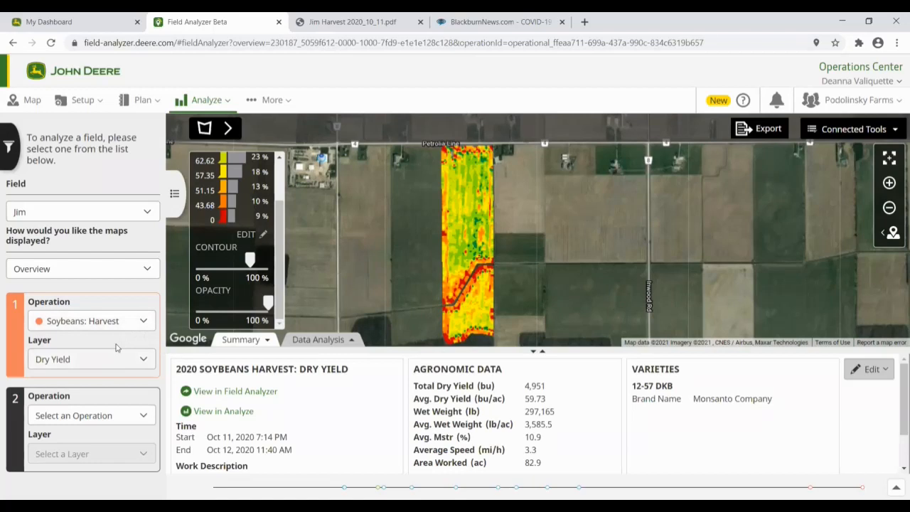
Step: Set the first map's operation to Soybeans: Harvest from Oct 17, 2018
left_click(142, 320)
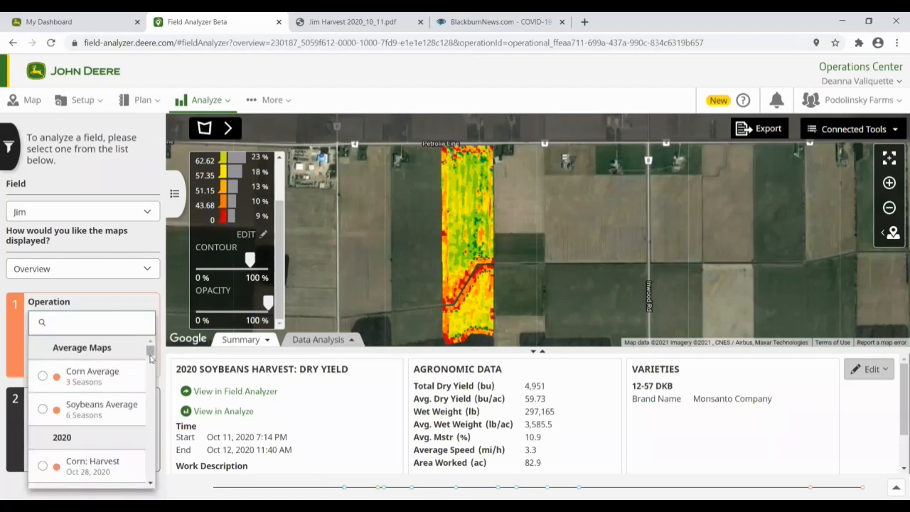
scroll(149, 476, "down", 3)
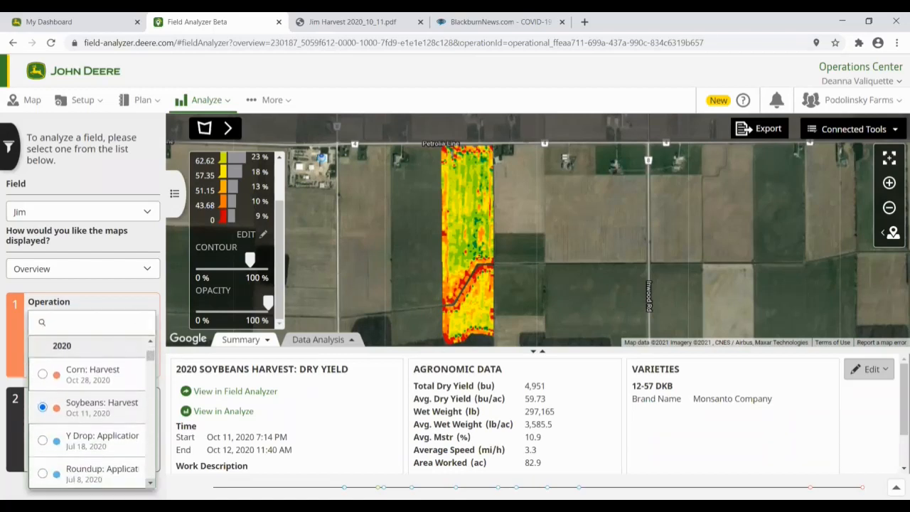
scroll(91, 409, "down", 5)
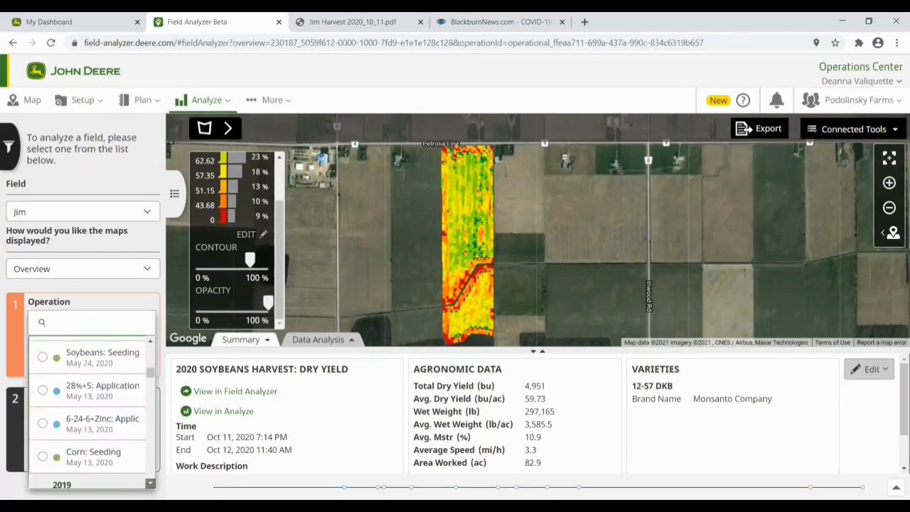
scroll(91, 408, "down", 1)
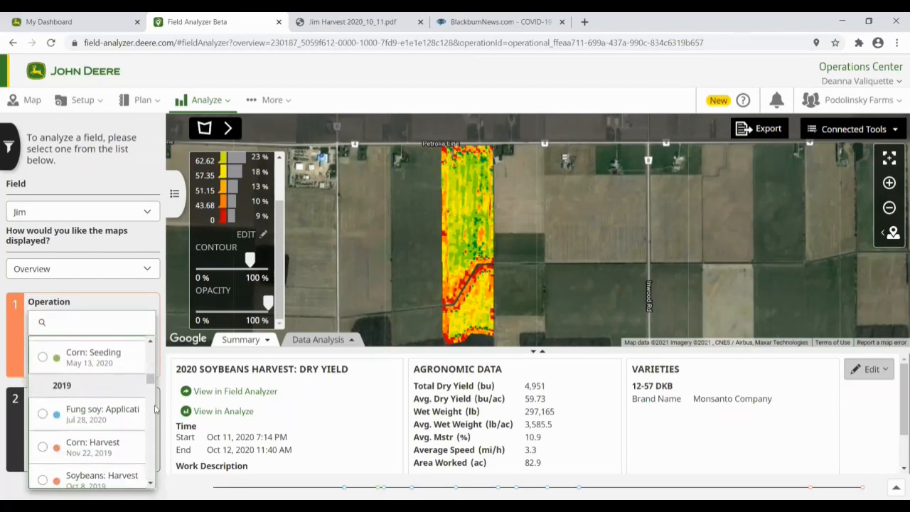
scroll(151, 387, "down", 4)
scroll(150, 387, "down", 4)
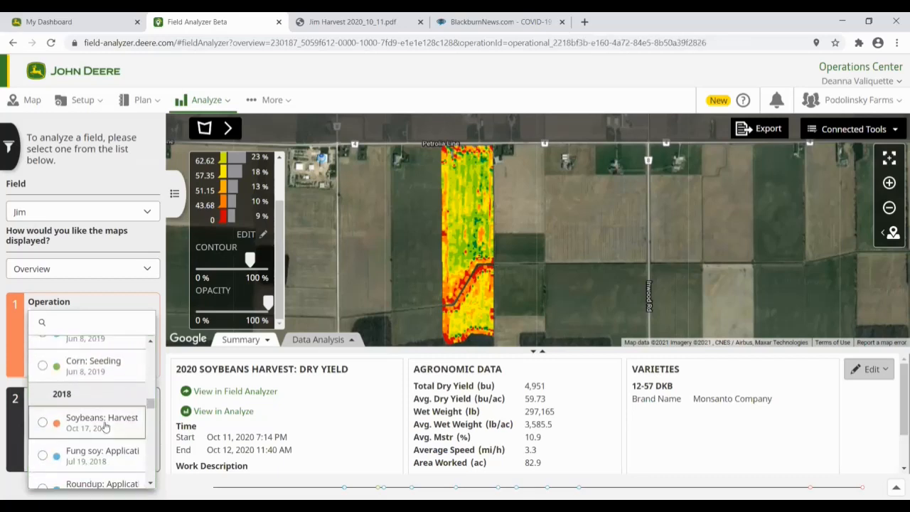
left_click(104, 425)
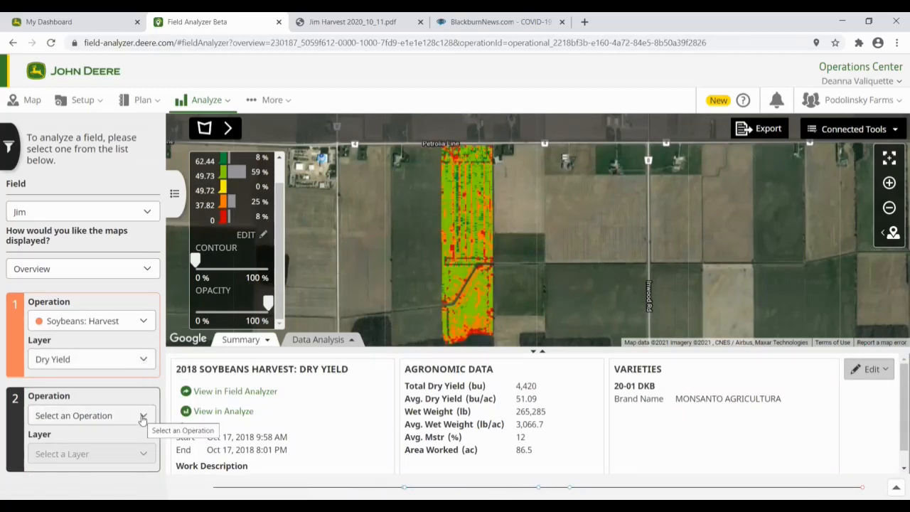
Step: Set the second map's operation to Soybeans: Seeding (May 29, 2018)
left_click(143, 417)
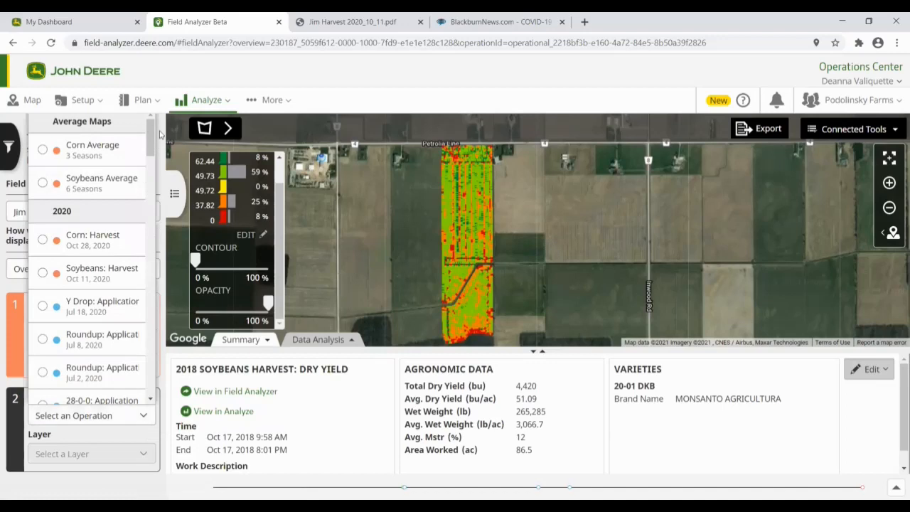
left_click_drag(151, 133, 162, 250)
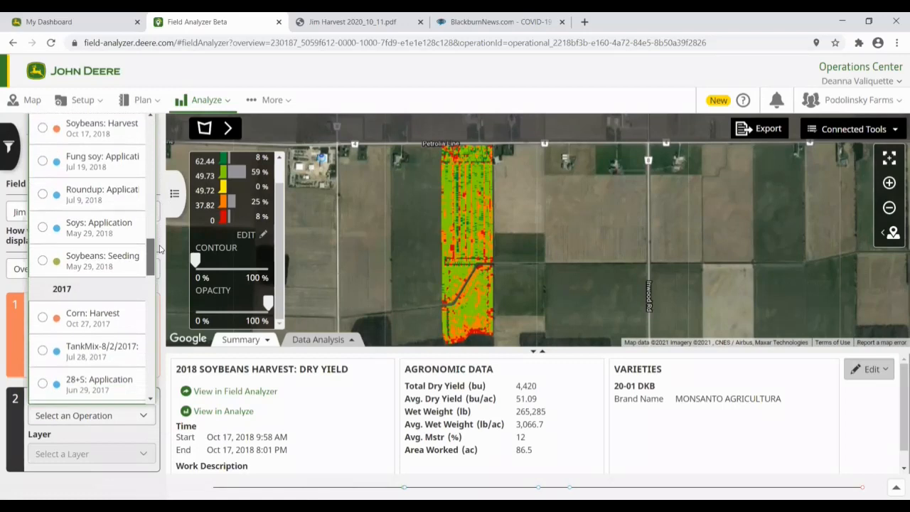
left_click(74, 270)
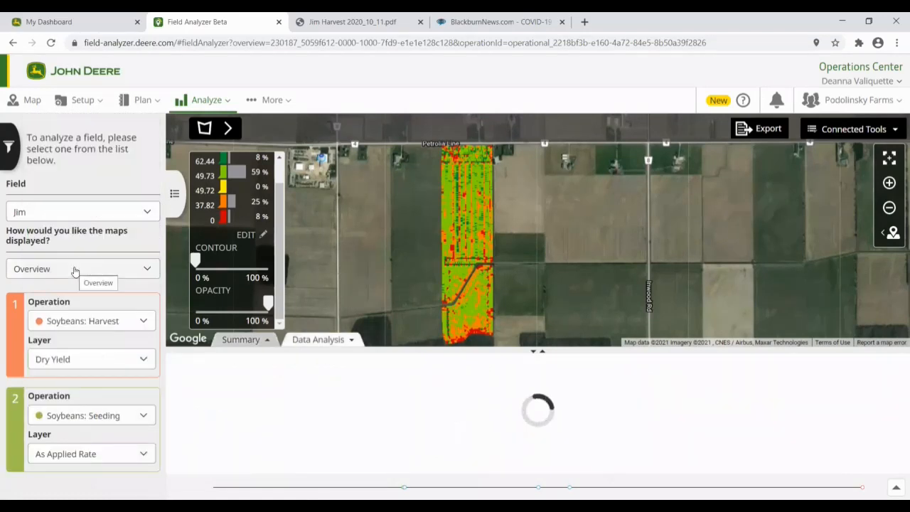
Step: Switch the seeding layer to Varieties and add contour smoothing to the yield map
left_click(146, 455)
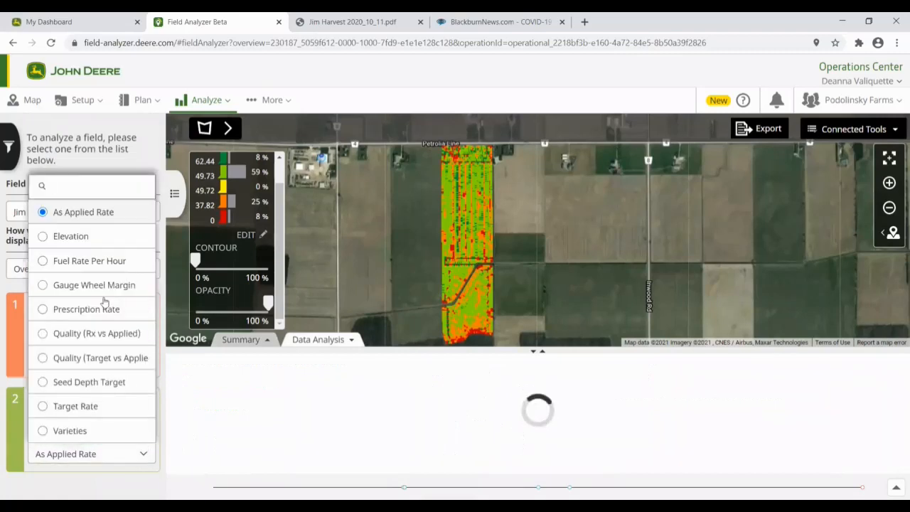
left_click(44, 430)
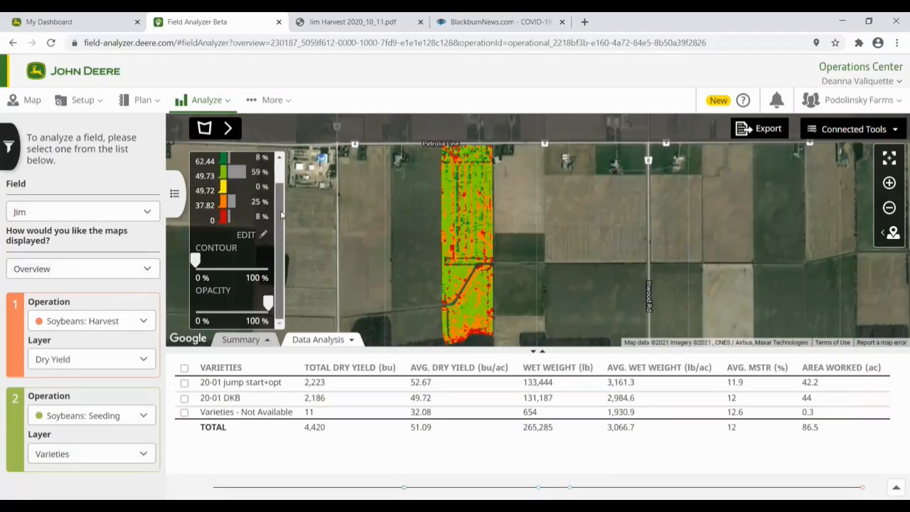
scroll(242, 234, "up", 1)
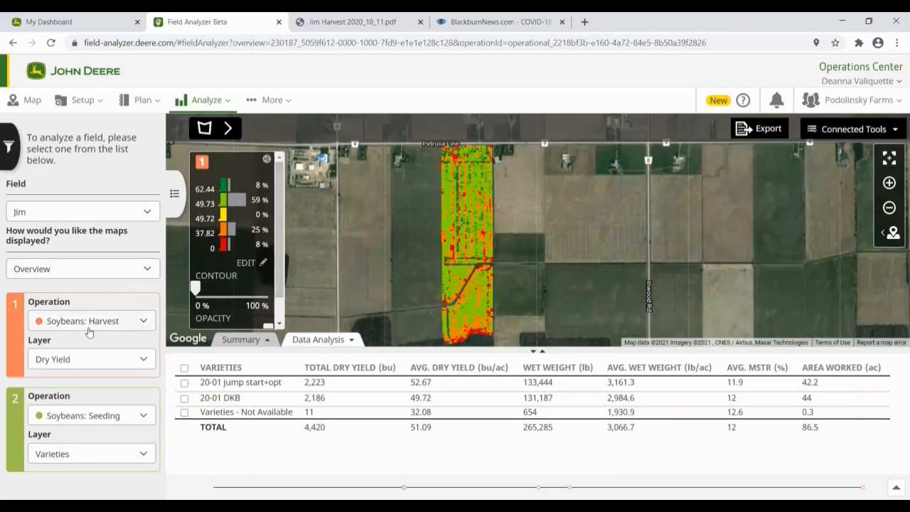
left_click_drag(195, 286, 237, 288)
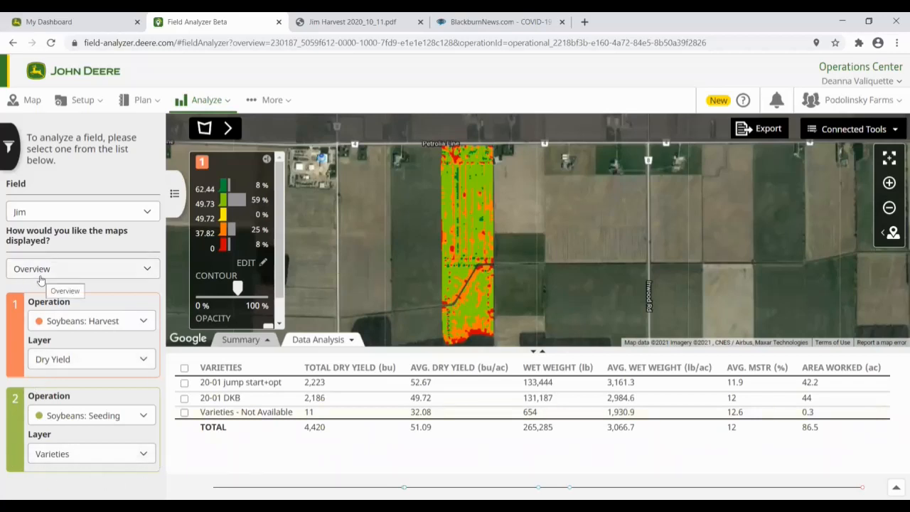
Step: Switch the map display to Compare, showing yield and varieties maps side by side
left_click(96, 268)
left_click(56, 317)
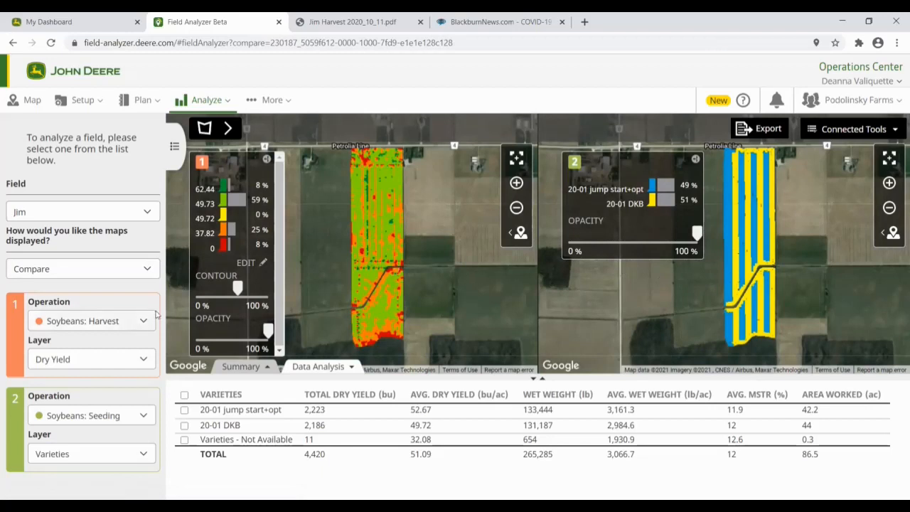
left_click(119, 270)
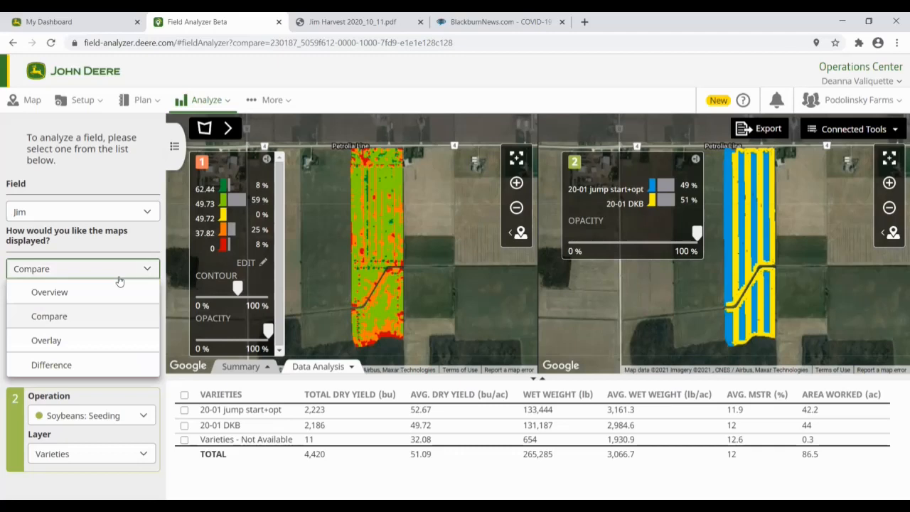
Step: Overlay the variety map on the yield map and fade its opacity to about a quarter
left_click(37, 344)
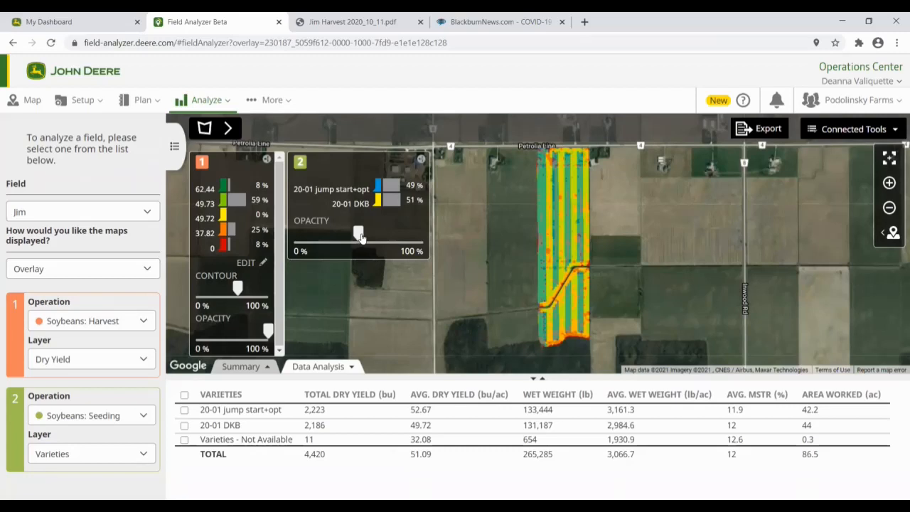
left_click_drag(359, 236, 338, 234)
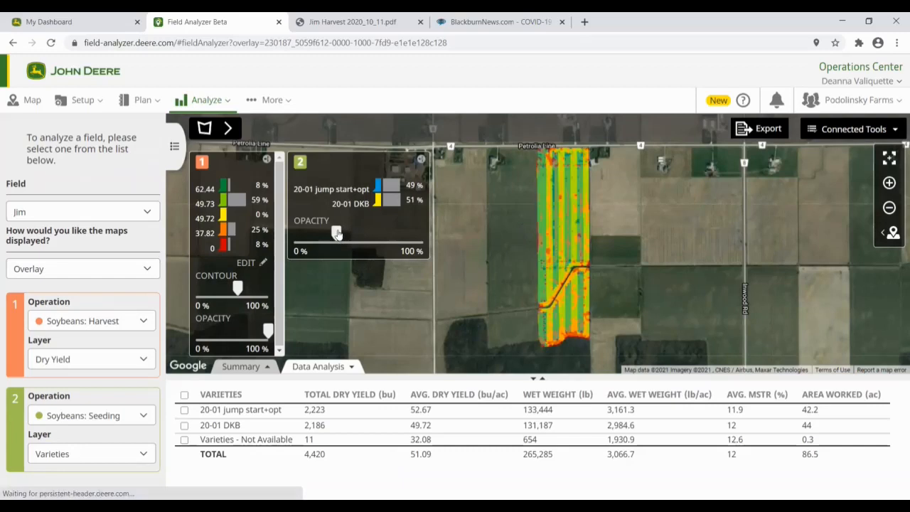
left_click_drag(336, 235, 324, 234)
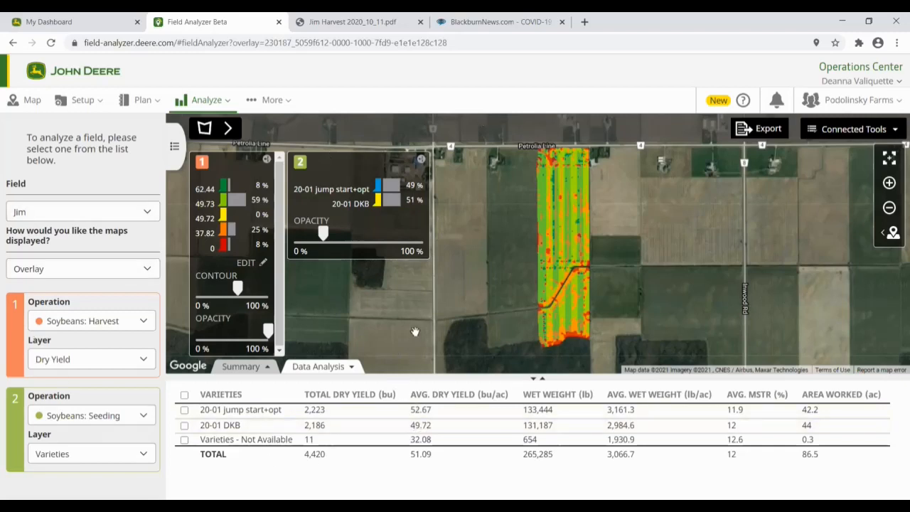
Step: Show the 2018 soybean harvest and seeding Summary panels and scroll through them
left_click(242, 366)
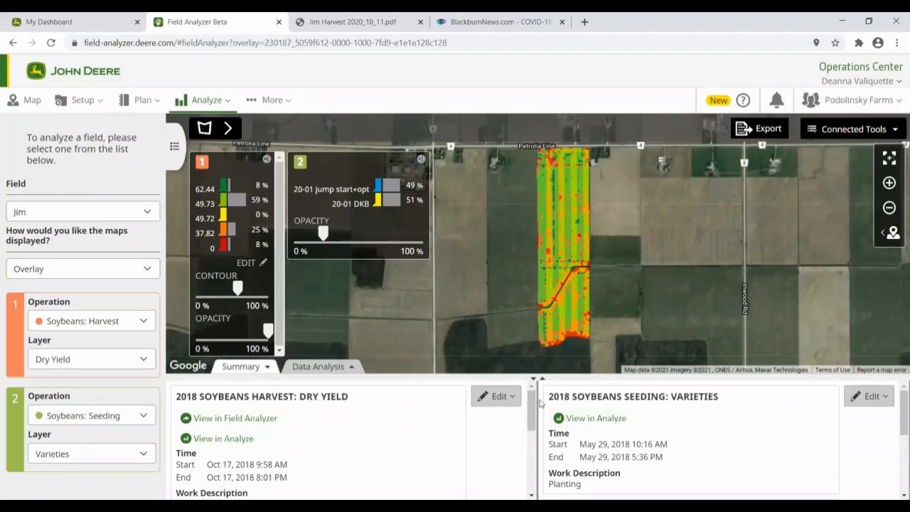
left_click_drag(532, 405, 540, 452)
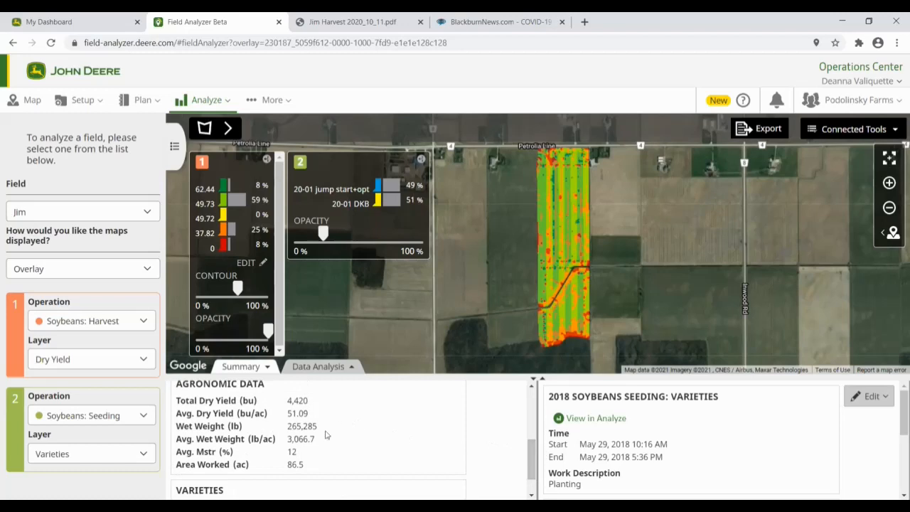
left_click_drag(532, 458, 529, 471)
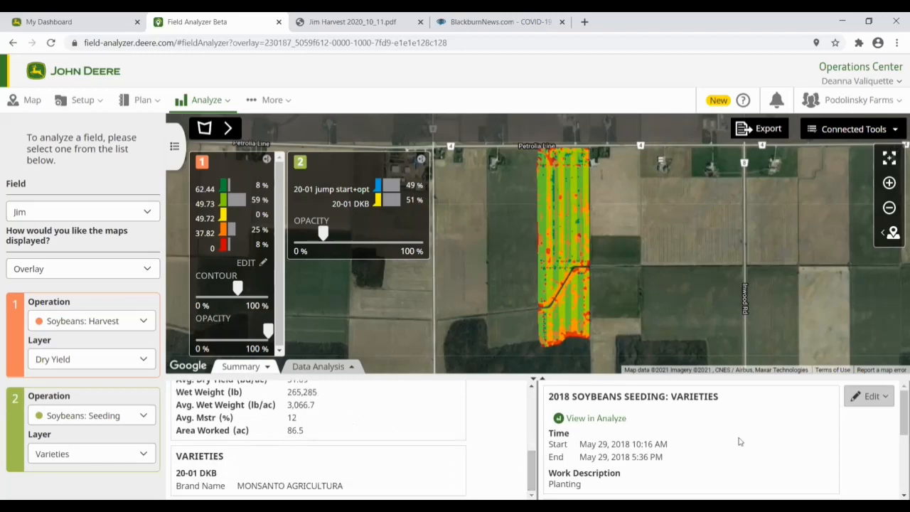
mouse_move(899, 410)
left_mouse_down()
mouse_move(897, 462)
mouse_move(896, 395)
left_mouse_up()
left_click_drag(529, 444, 531, 397)
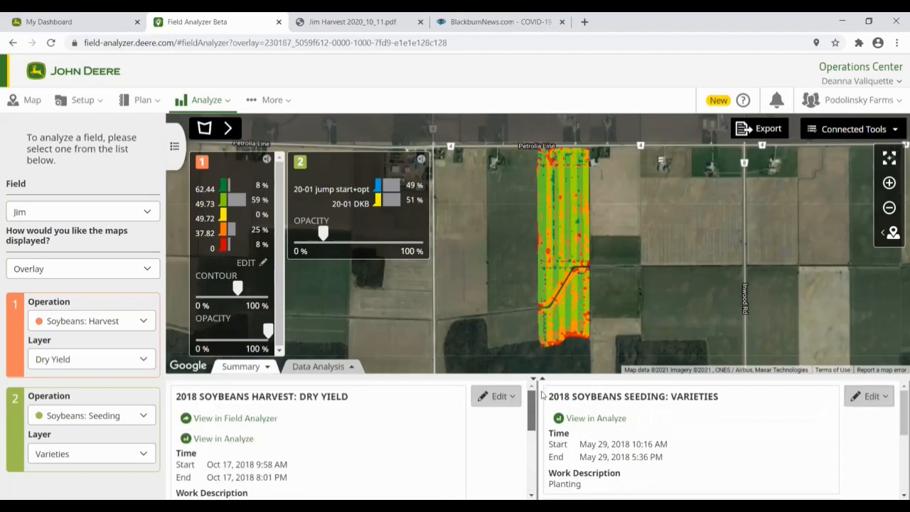
left_click(497, 396)
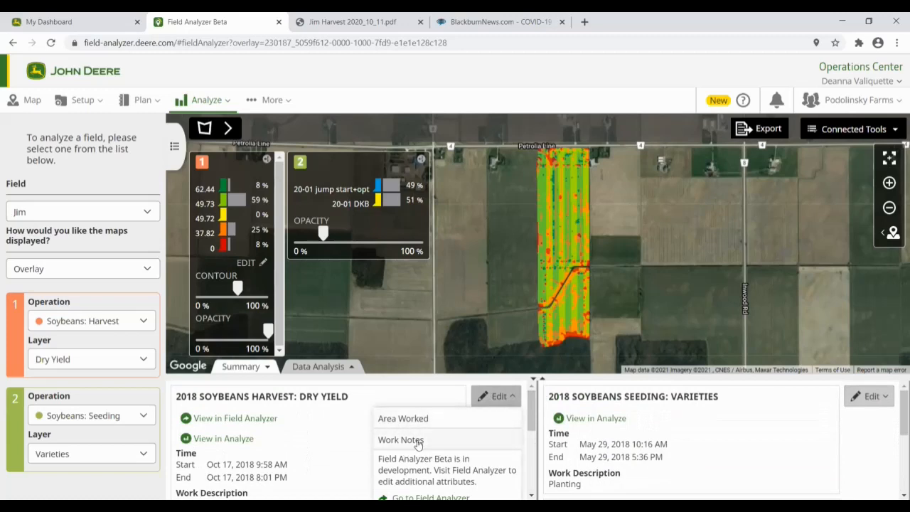
left_click(411, 442)
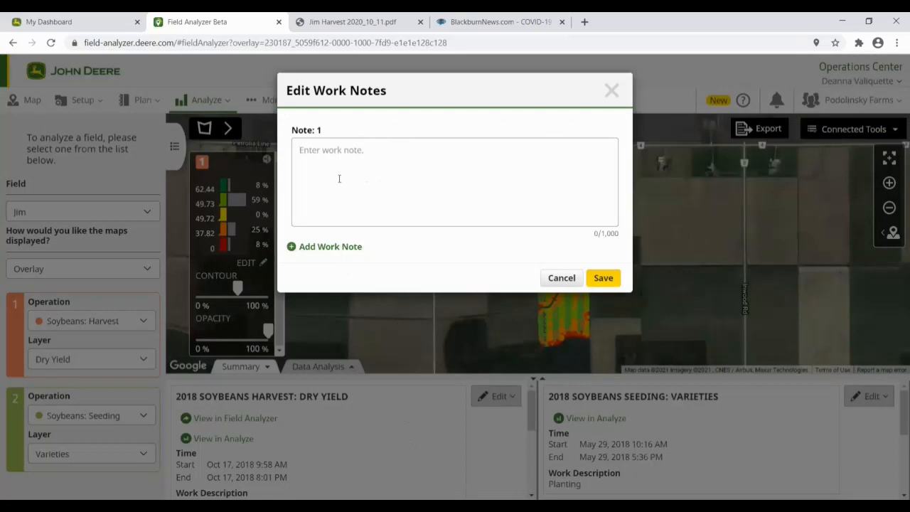
left_click(560, 277)
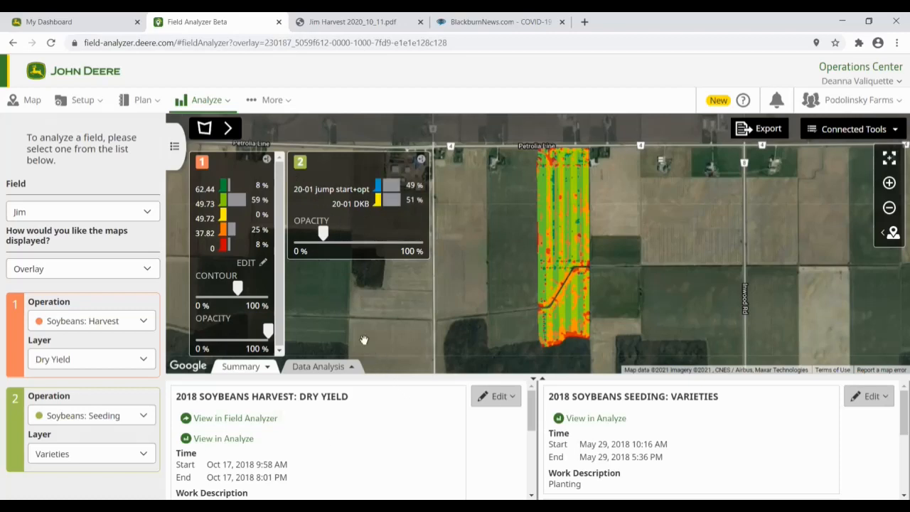
Step: Switch the field to North East/Middle, showing its 2018 Corn: Harvest dry yield map
left_click(142, 213)
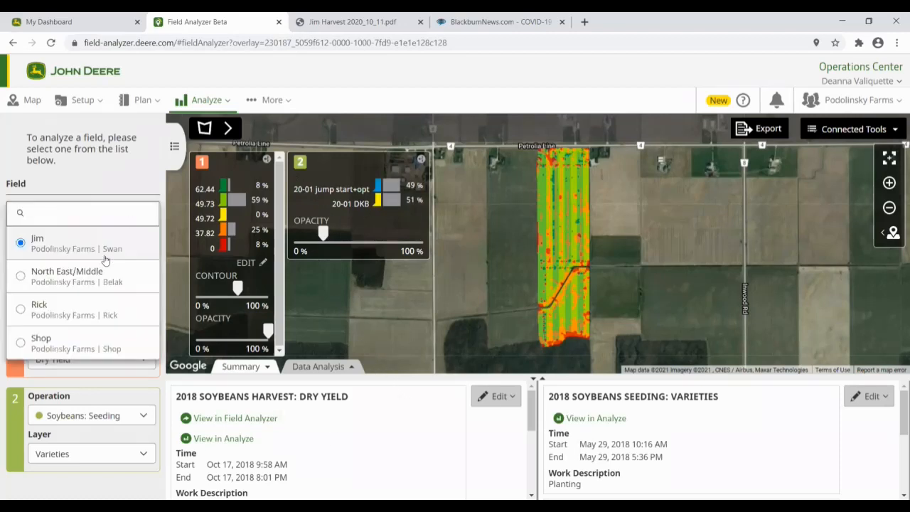
left_click(75, 283)
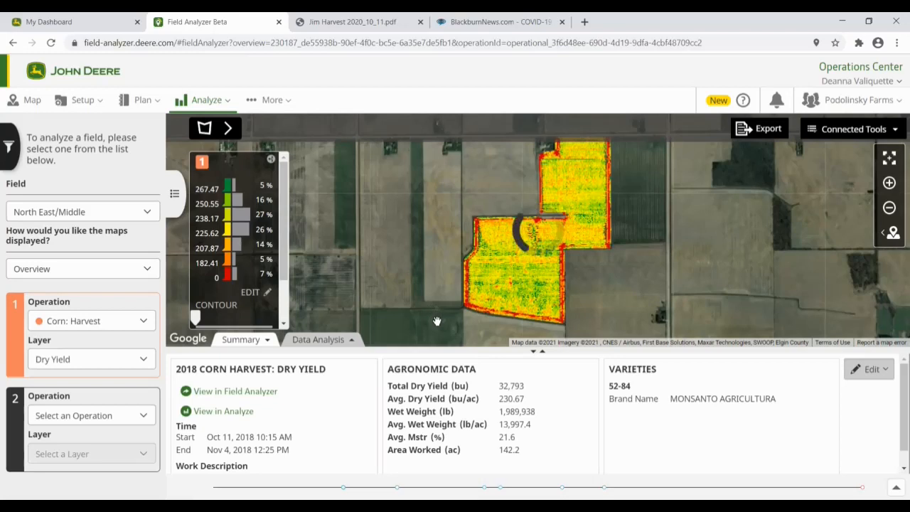
left_click(145, 320)
left_click_drag(148, 354, 148, 422)
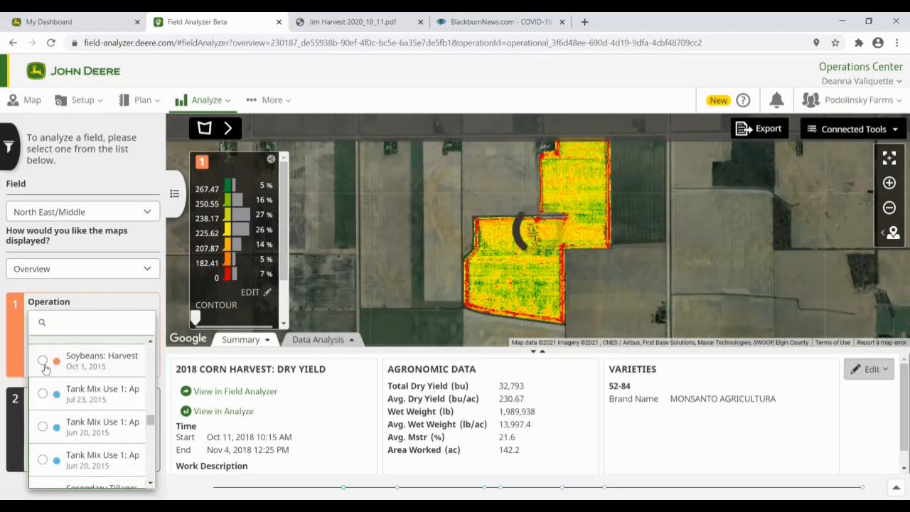
Step: Set Operation 1 to Soybeans: Harvest (Oct 1, 2015) and Operation 2 to Tank Mix Use 1 (Jul 23, 2015)
left_click(43, 362)
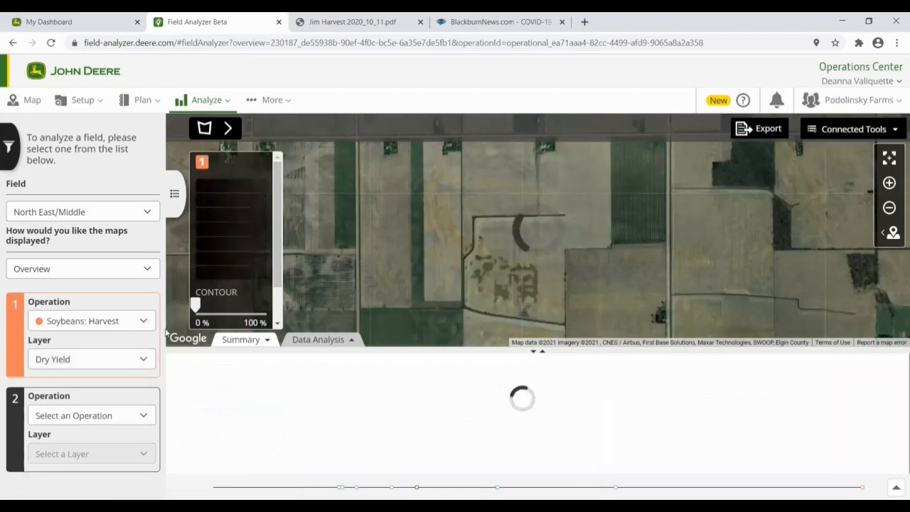
left_click(147, 417)
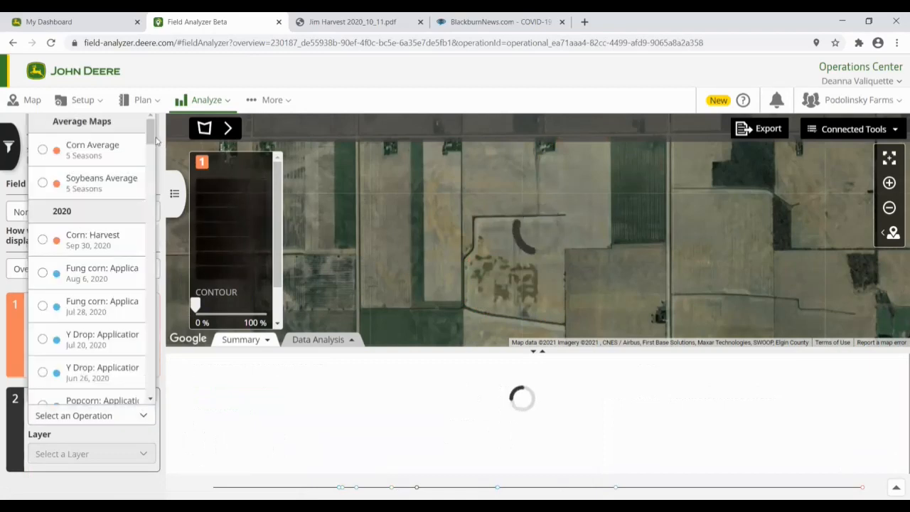
left_click_drag(151, 136, 153, 240)
left_click_drag(157, 259, 157, 299)
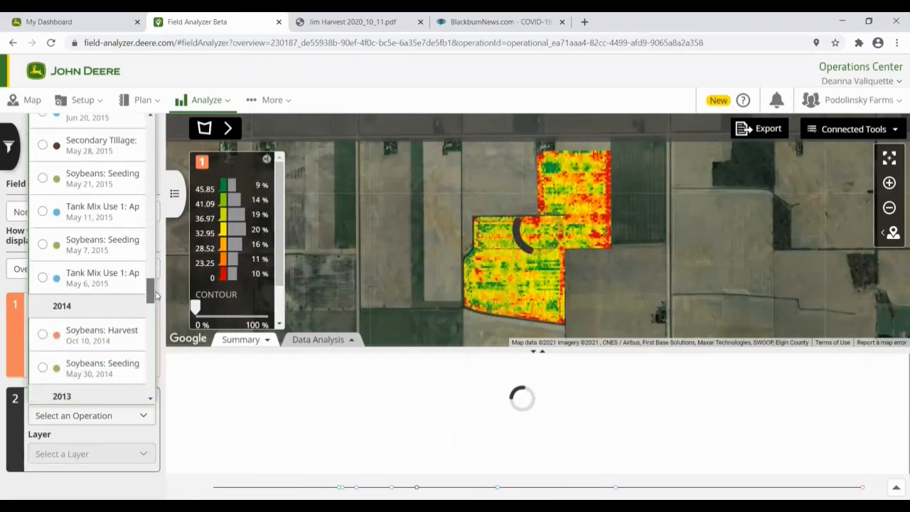
scroll(163, 151, "up", 3)
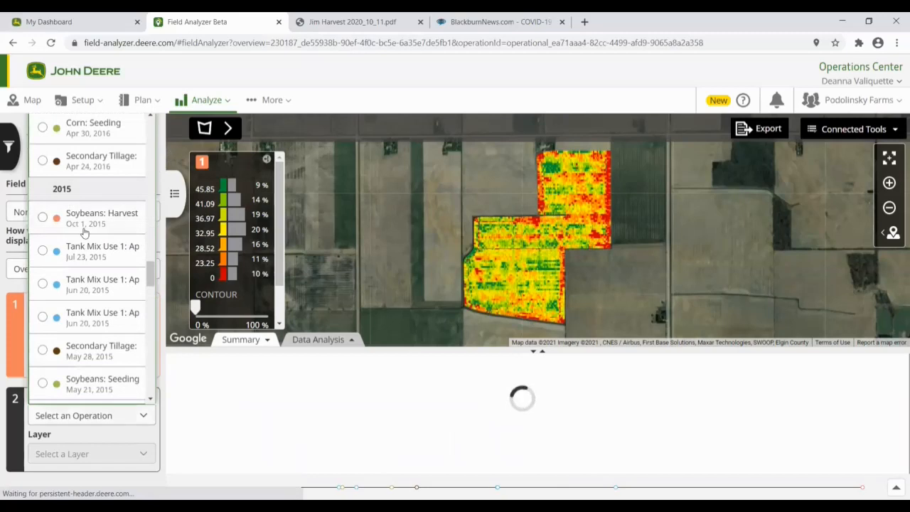
left_click(43, 252)
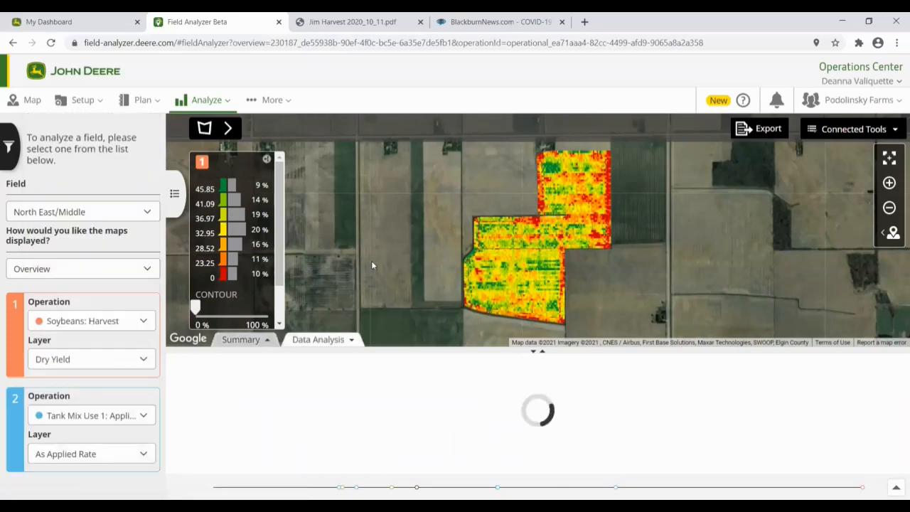
Step: Display the harvest and Tank Mix Use 1 maps side by side in Compare mode
left_click(146, 268)
left_click(85, 321)
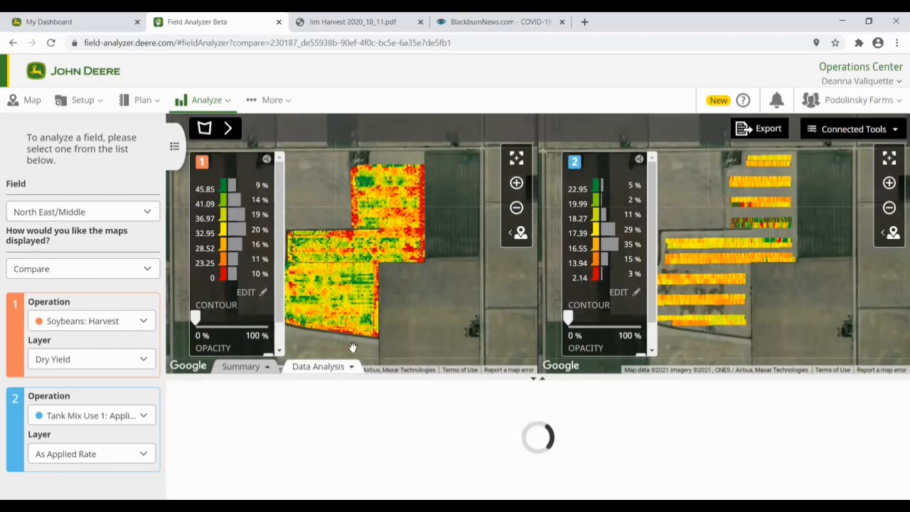
scroll(282, 259, "down", 2)
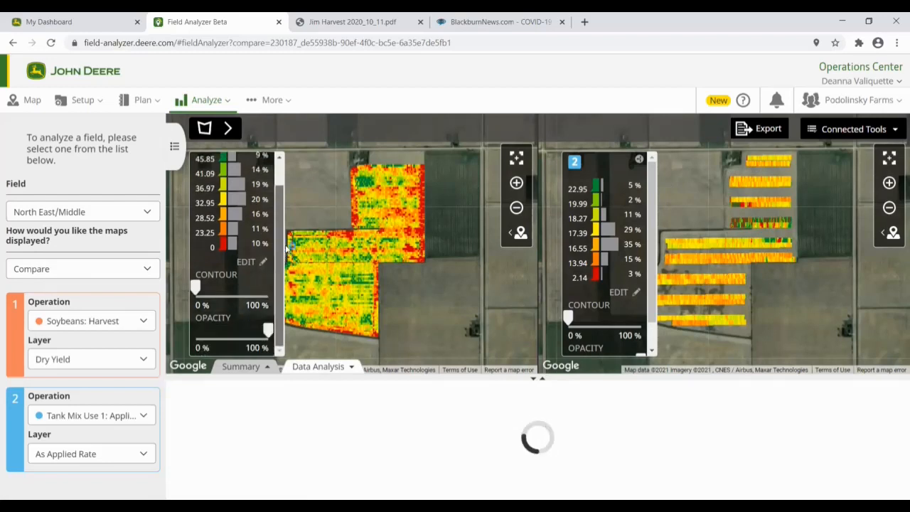
scroll(273, 260, "up", 1)
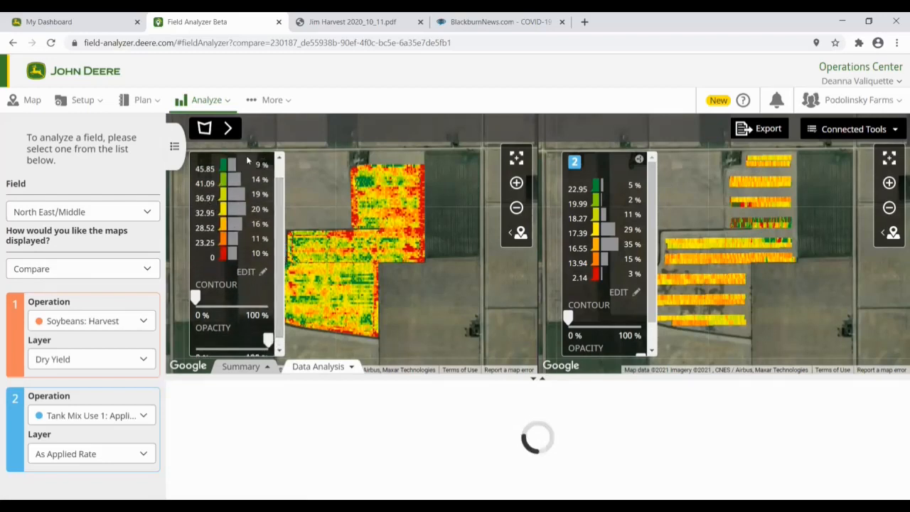
left_click(245, 272)
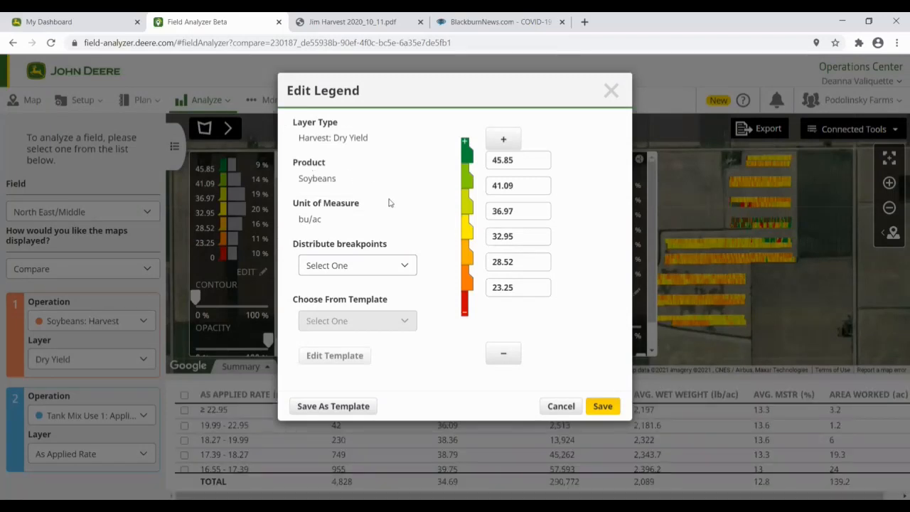
left_click(500, 142)
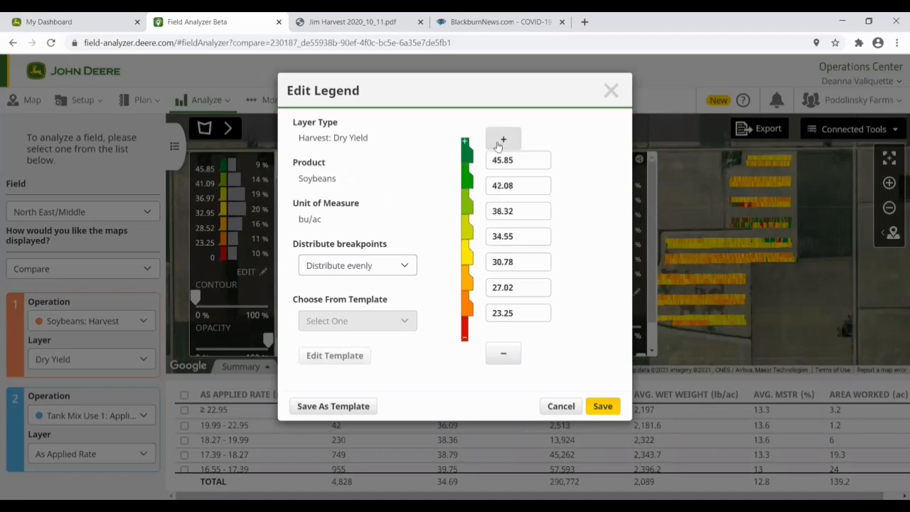
left_click(504, 353)
left_click(508, 355)
left_click(508, 355)
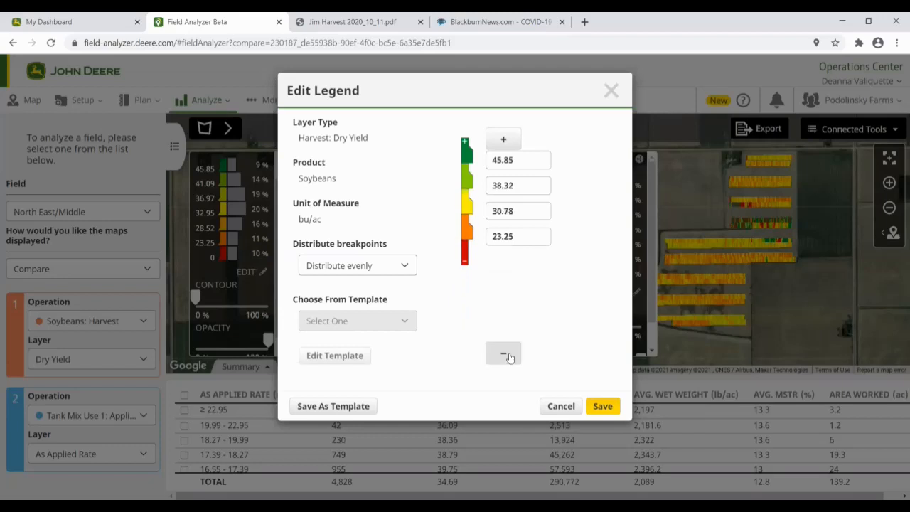
left_click(503, 142)
left_click(503, 142)
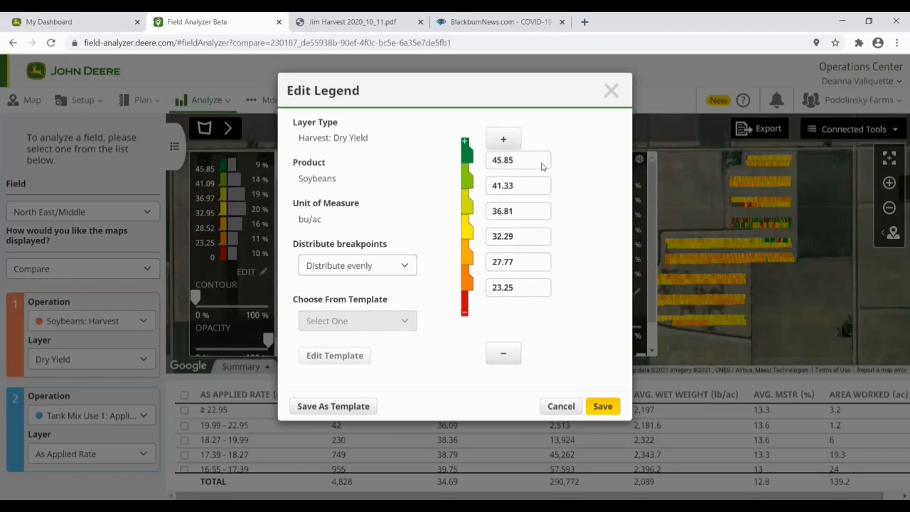
left_click(402, 266)
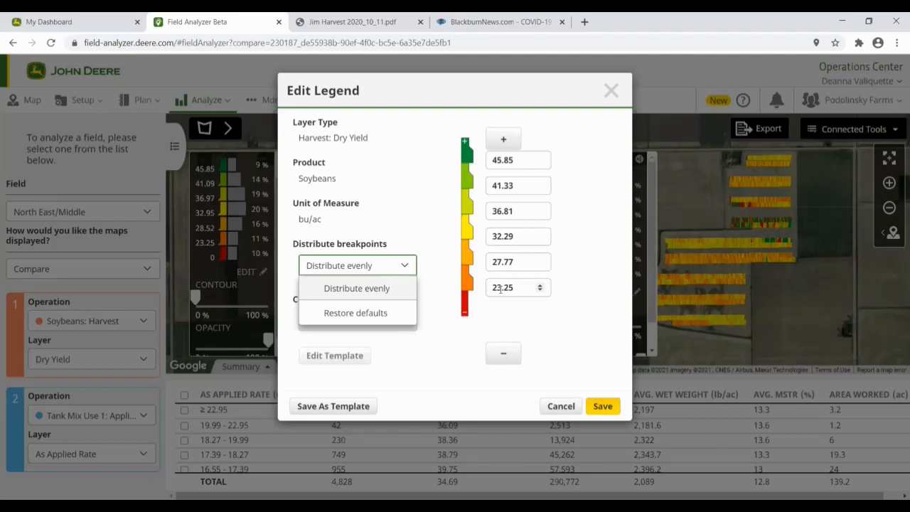
left_click(560, 406)
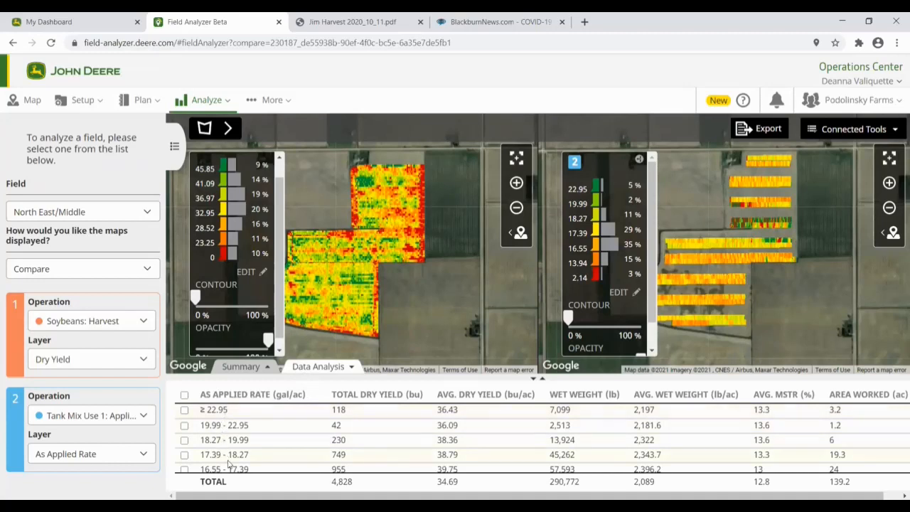
Step: Scroll through the table of dry yield by as-applied rate range
scroll(302, 455, "down", 2)
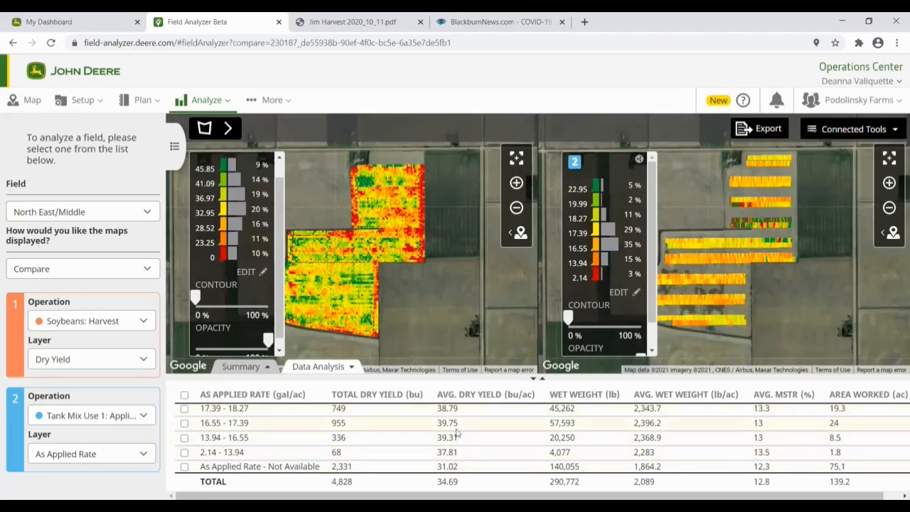
scroll(462, 452, "up", 2)
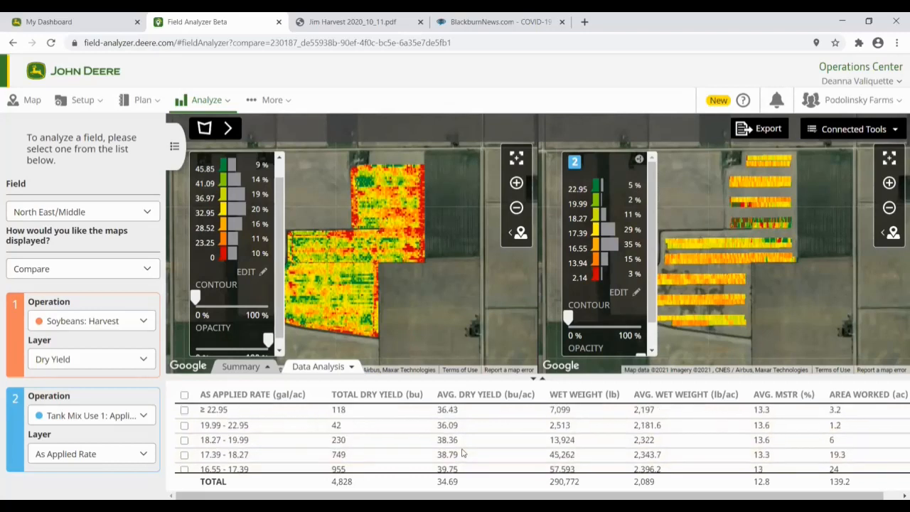
scroll(462, 452, "down", 2)
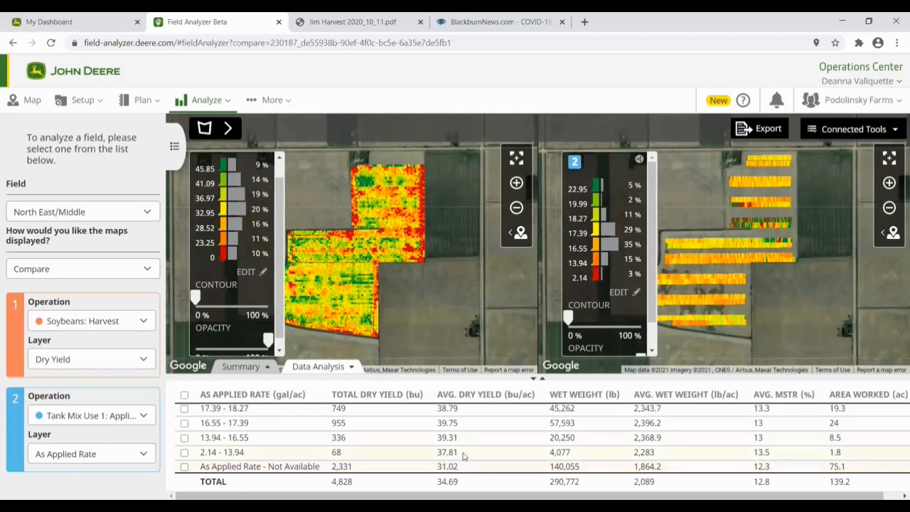
scroll(463, 456, "up", 1)
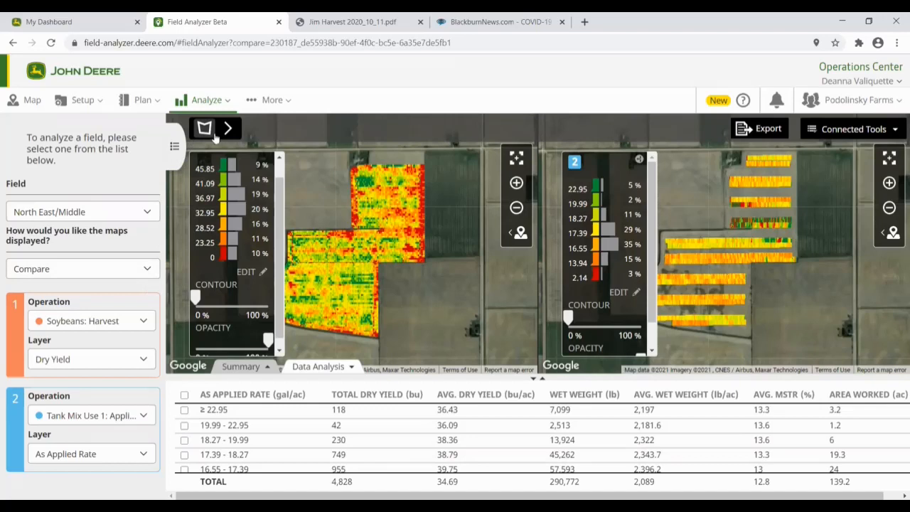
Step: Overlay the yield and Tank Mix Use 1 maps, adjust layer opacity, and zoom in on the field
left_click(143, 273)
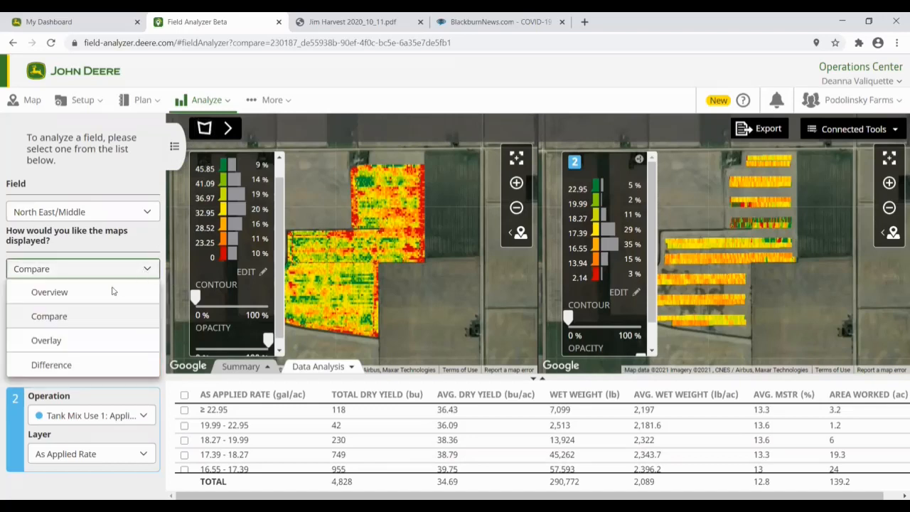
left_click(44, 341)
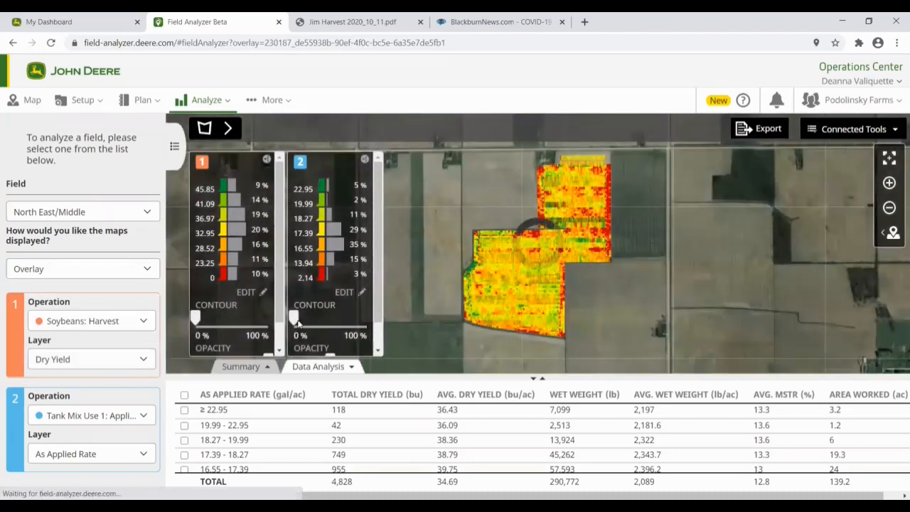
scroll(379, 292, "down", 1)
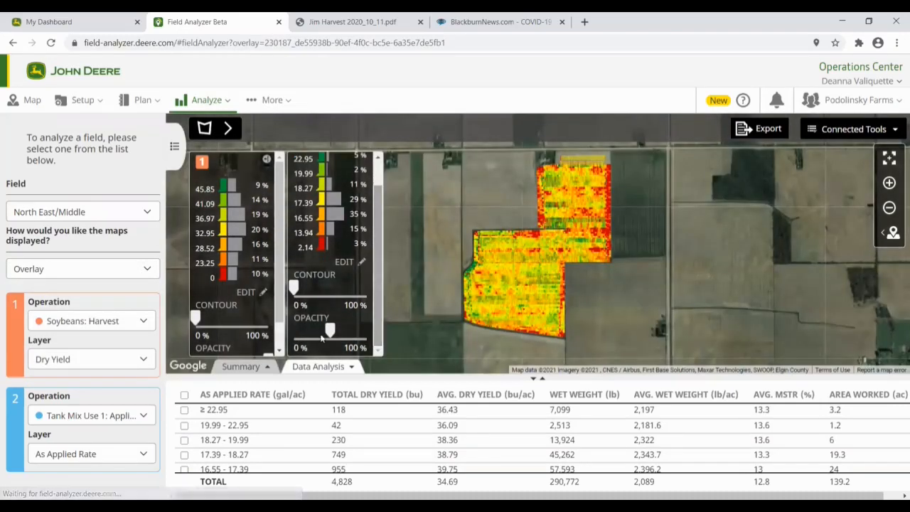
left_click_drag(329, 336, 353, 331)
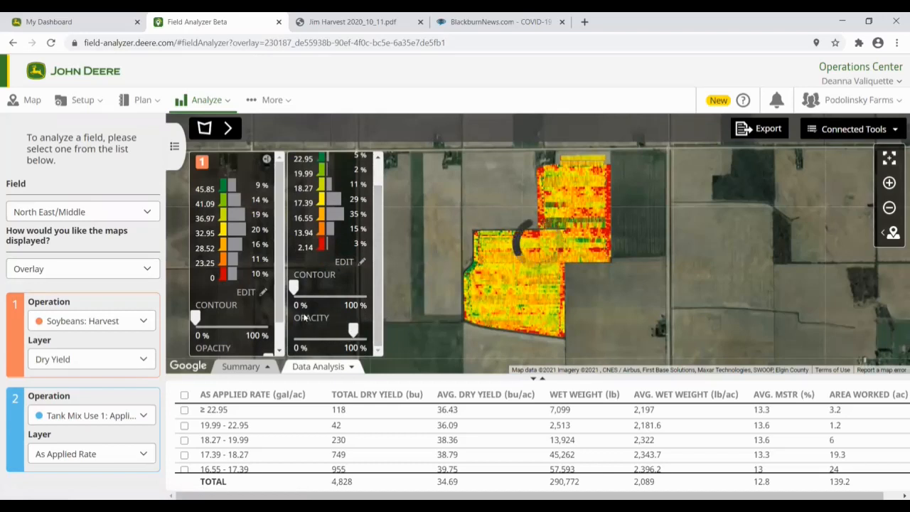
scroll(281, 299, "down", 2)
left_click_drag(268, 331, 253, 330)
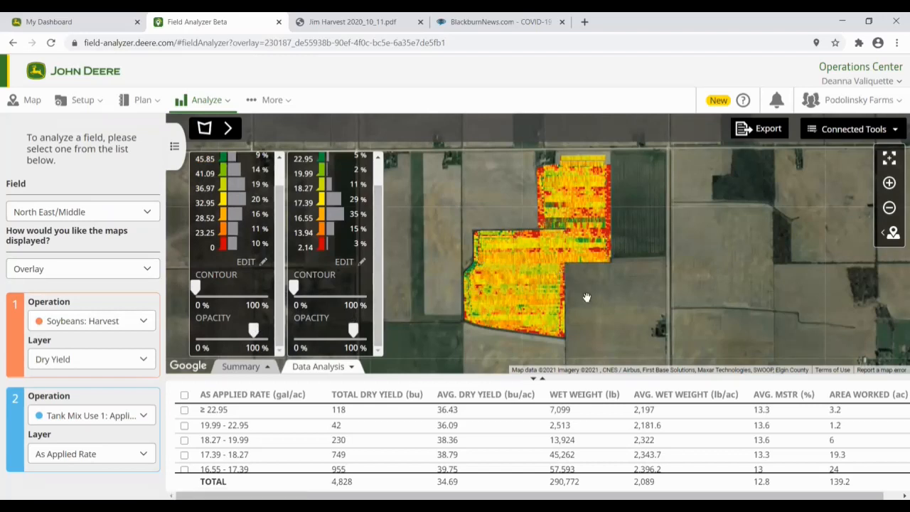
left_click(888, 184)
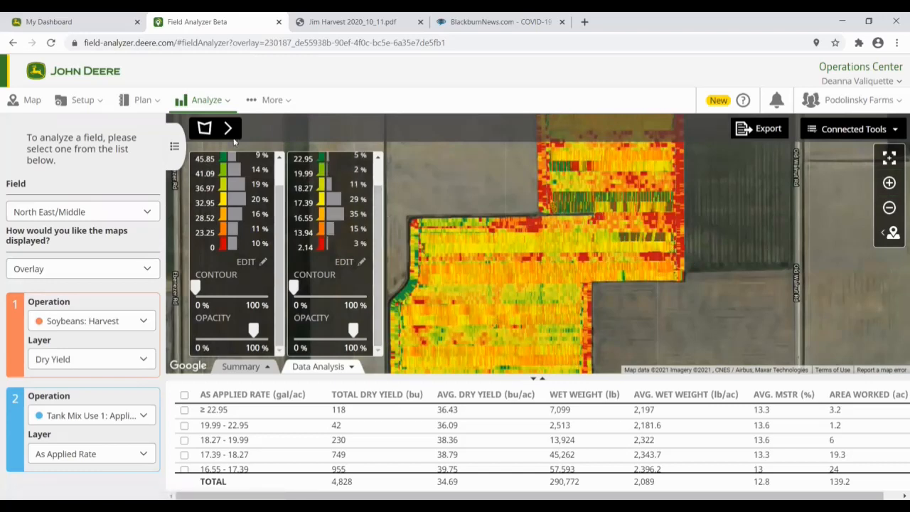
Step: Draw a rectangle over a strip of the North East/Middle field, then nudge it lower
left_click(204, 127)
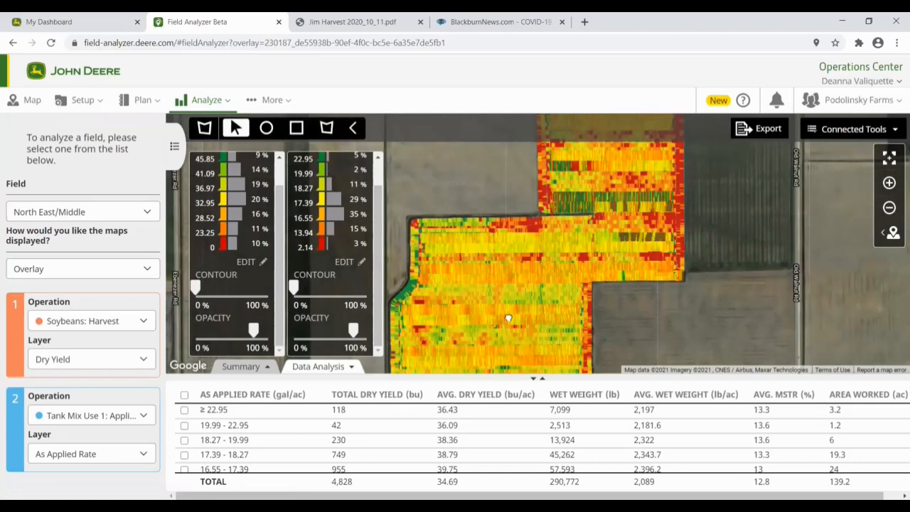
left_click(297, 128)
left_click_drag(451, 263, 445, 204)
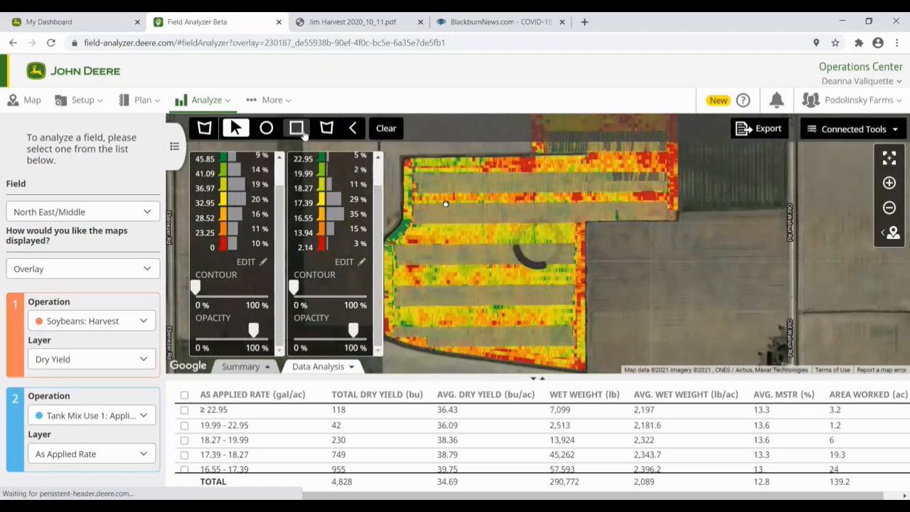
left_click(384, 129)
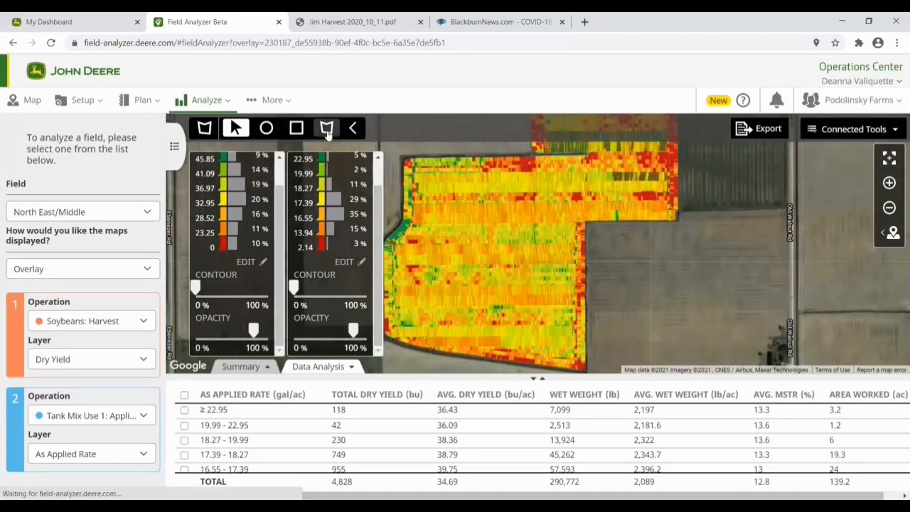
left_click(297, 129)
left_click_drag(448, 207, 542, 225)
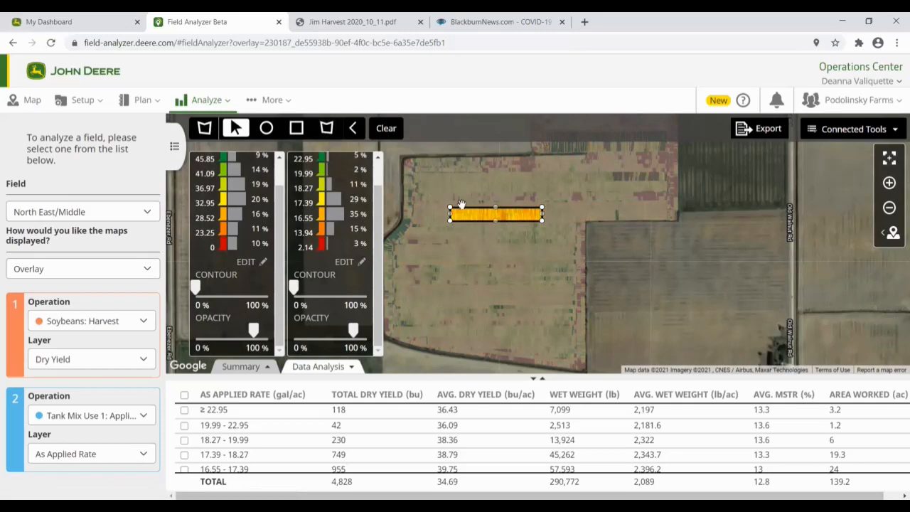
left_click_drag(490, 216, 493, 239)
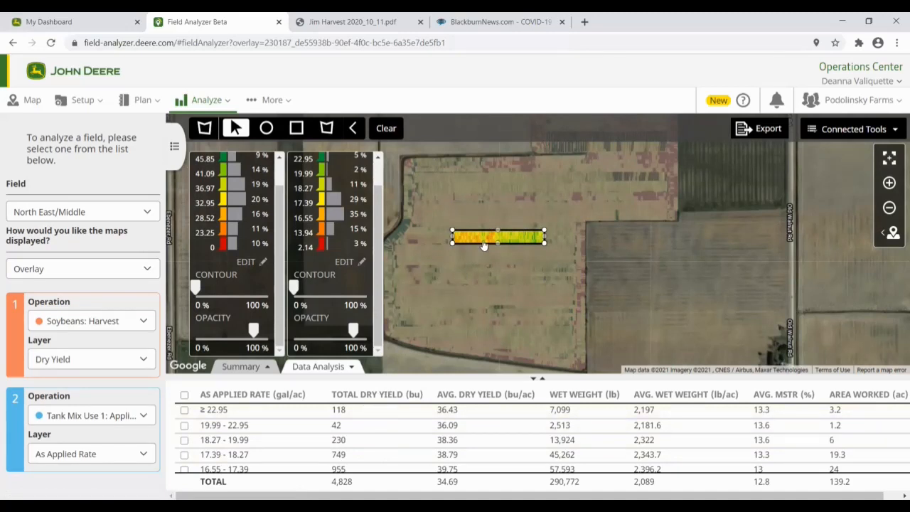
left_click_drag(481, 242, 477, 257)
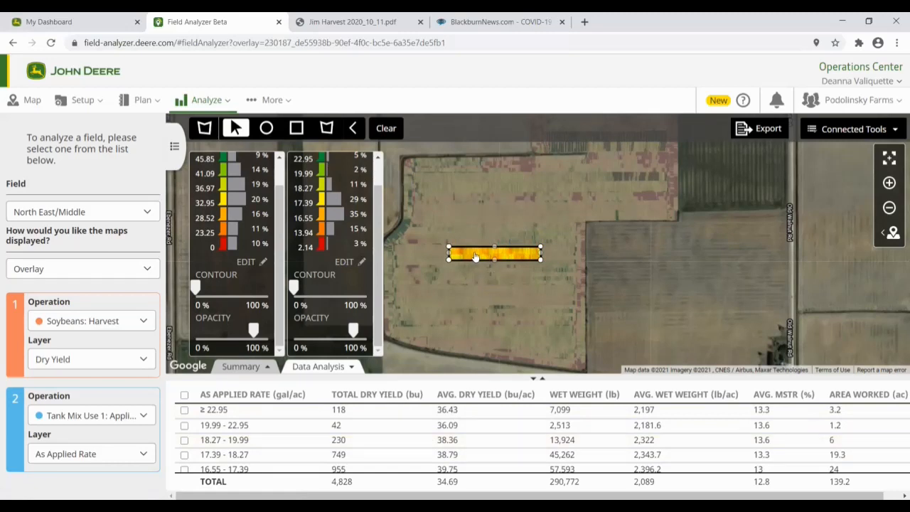
left_click_drag(378, 213, 370, 174)
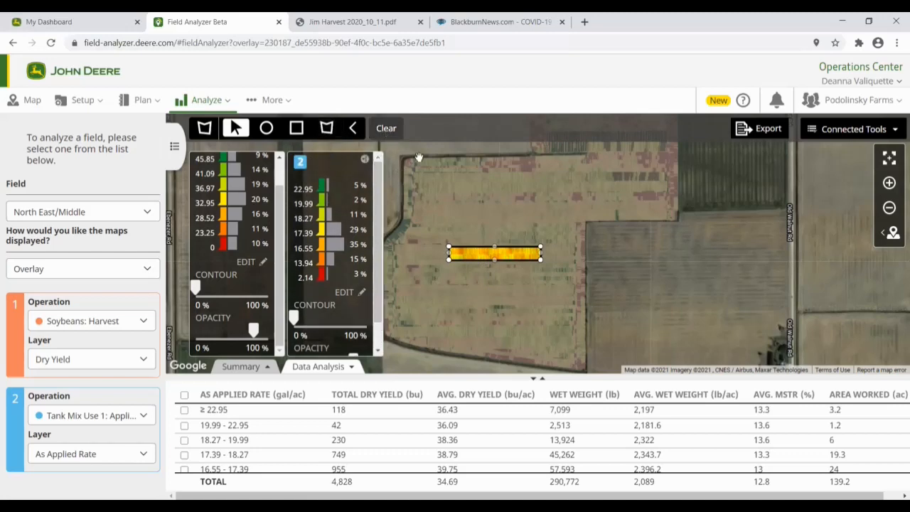
Step: Clear the rectangle and click out a four-corner polygon boundary on the field
left_click(385, 129)
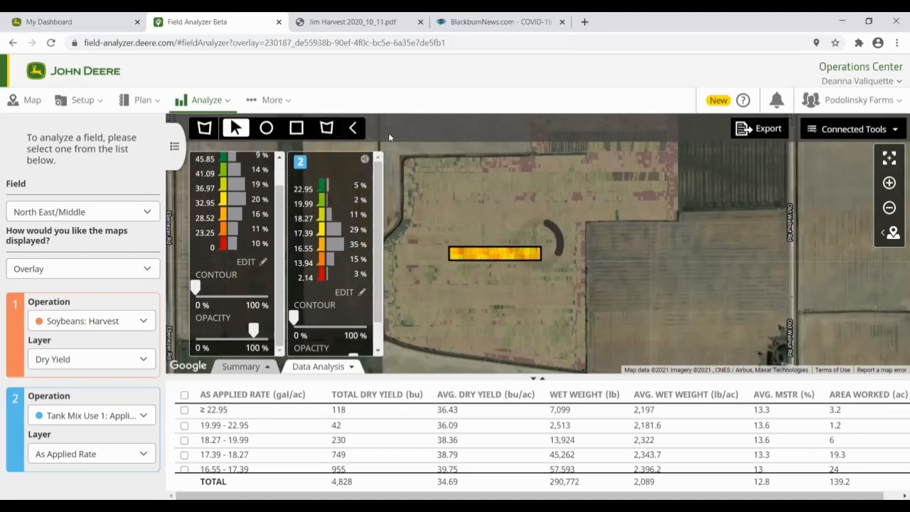
left_click(326, 129)
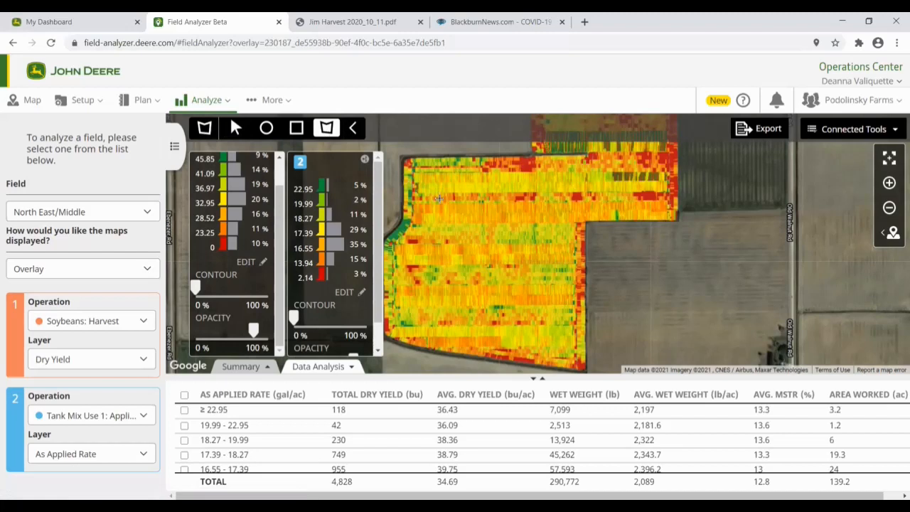
left_click(439, 197)
left_click(514, 199)
left_click(517, 220)
left_click(437, 221)
left_click(438, 198)
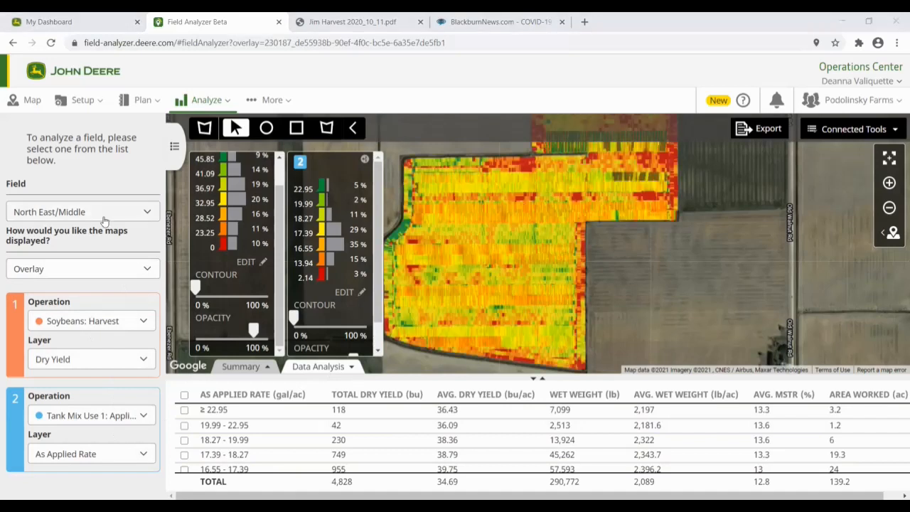
Step: Switch to field Rick with the 2020 Soybeans: Harvest operation as map 1
left_click(104, 213)
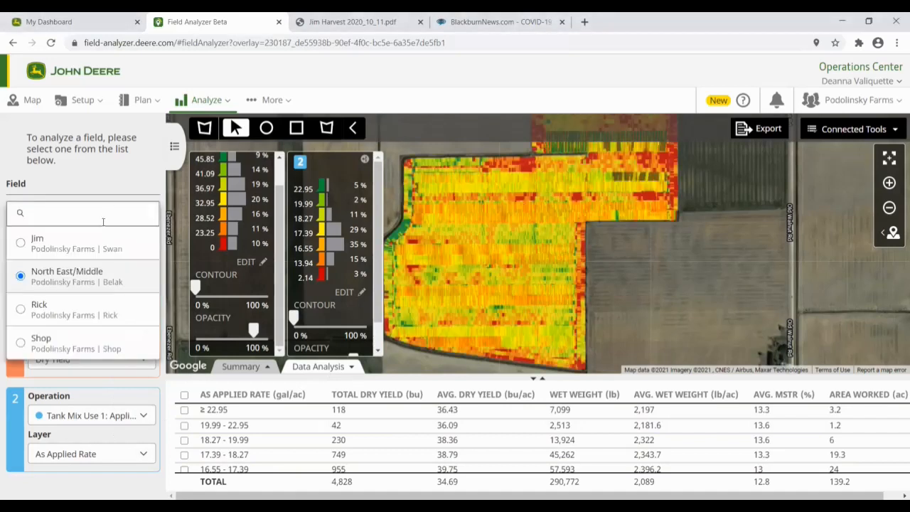
left_click(50, 313)
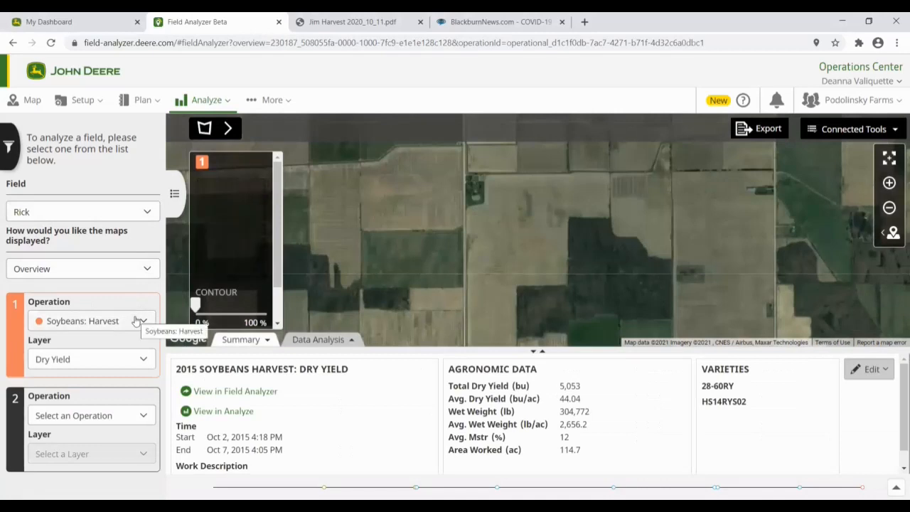
left_click(137, 321)
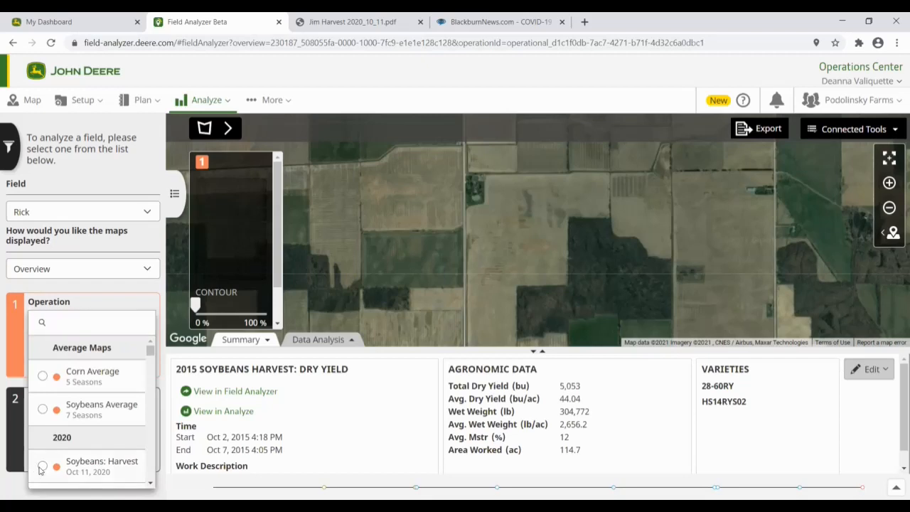
left_click(78, 466)
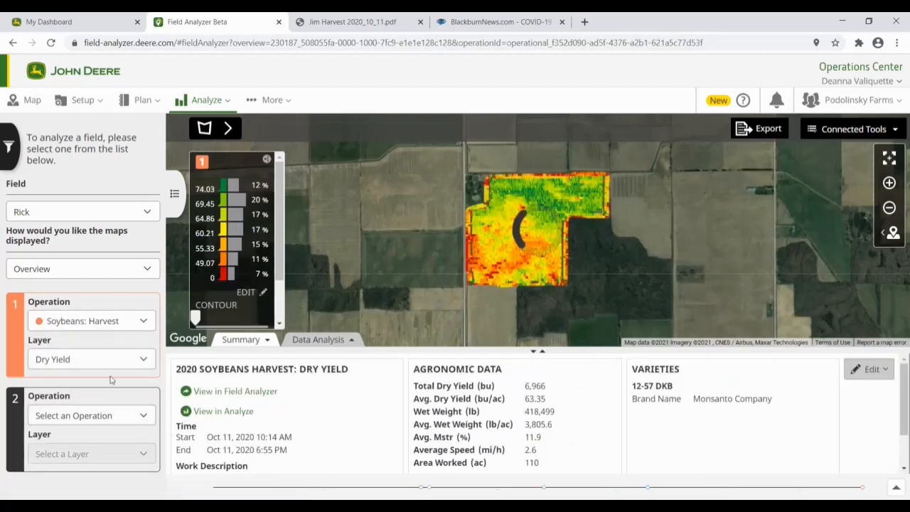
Step: Set map 2 to the 2020 Soybeans: Seeding operation showing its Prescription Rate layer
left_click(129, 415)
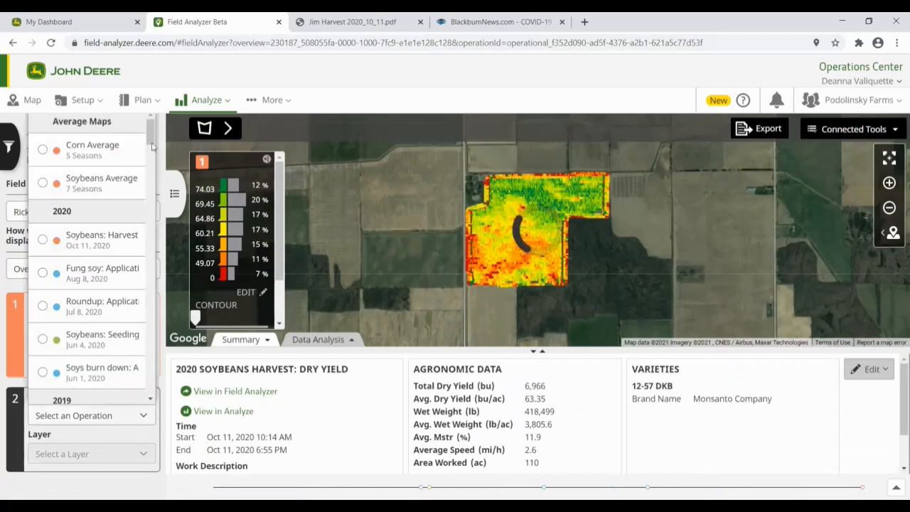
left_click(106, 337)
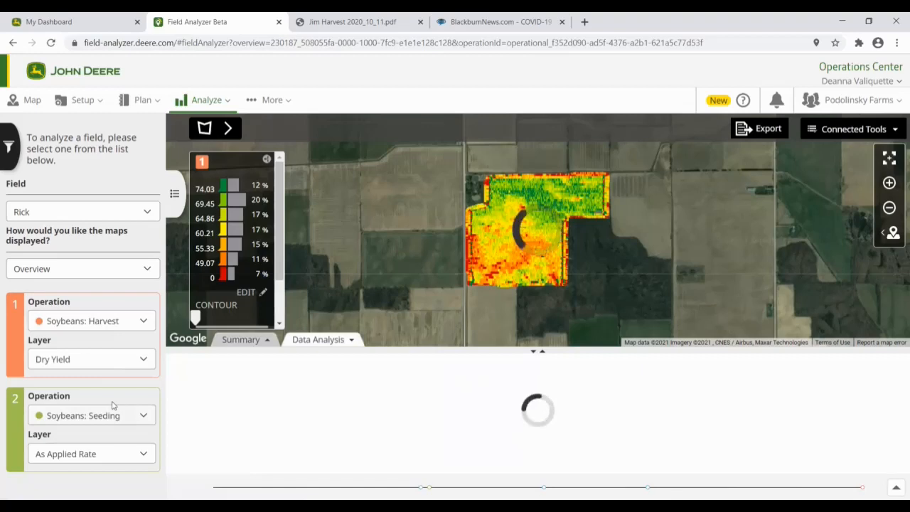
left_click(123, 449)
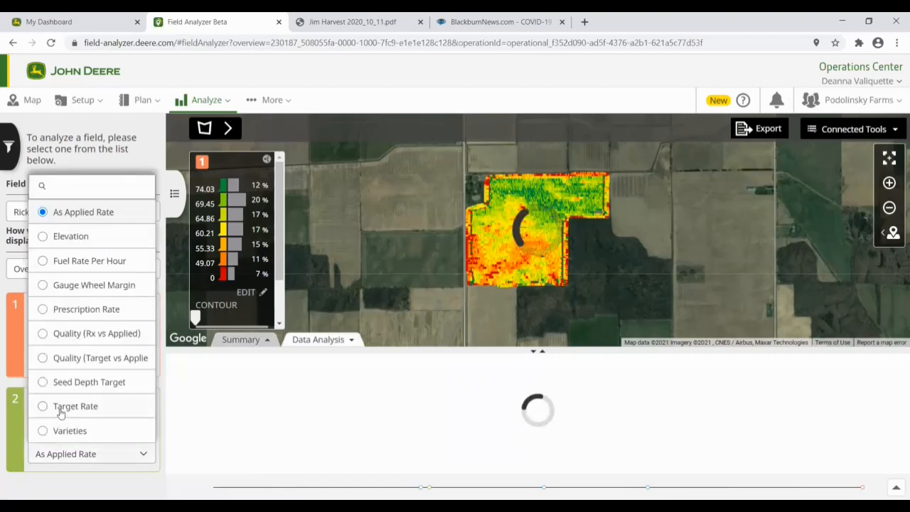
left_click(42, 311)
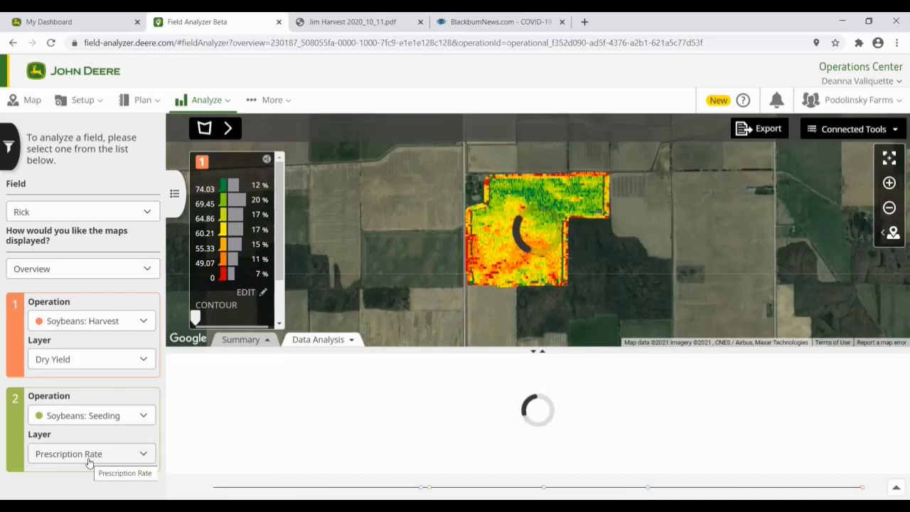
Step: Change the map display from Overview to Compare for side-by-side yield and prescription maps
left_click(102, 272)
left_click(57, 317)
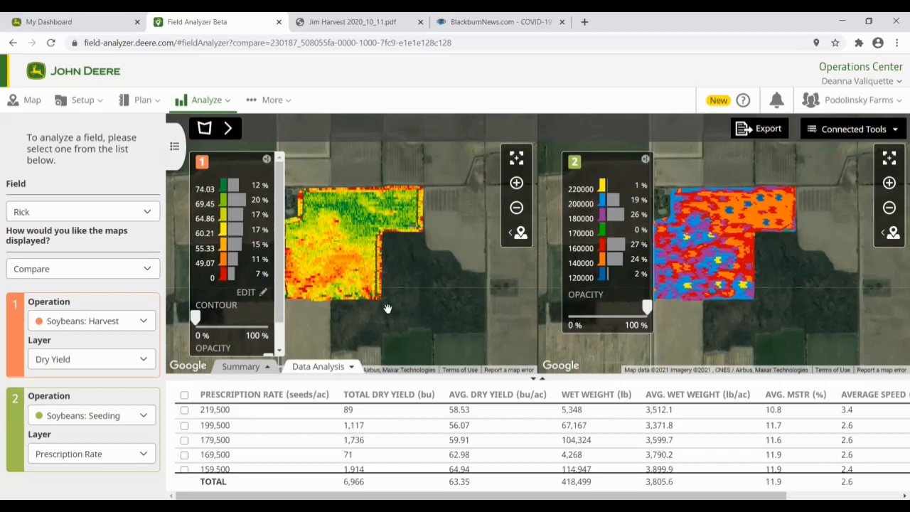
left_click(88, 269)
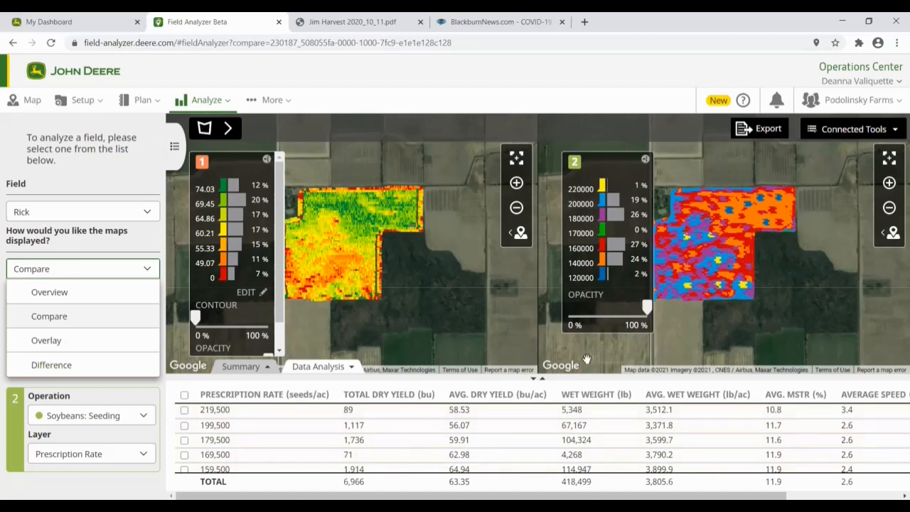
Step: Review Rick's yield-by-prescription-rate table and dropdowns without changes, and open Connected Tools
scroll(465, 424, "down", 2)
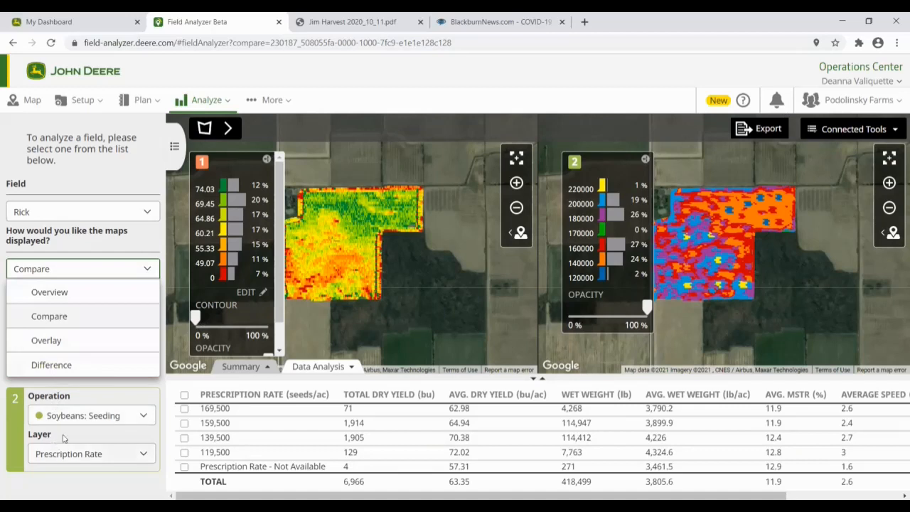
left_click(114, 174)
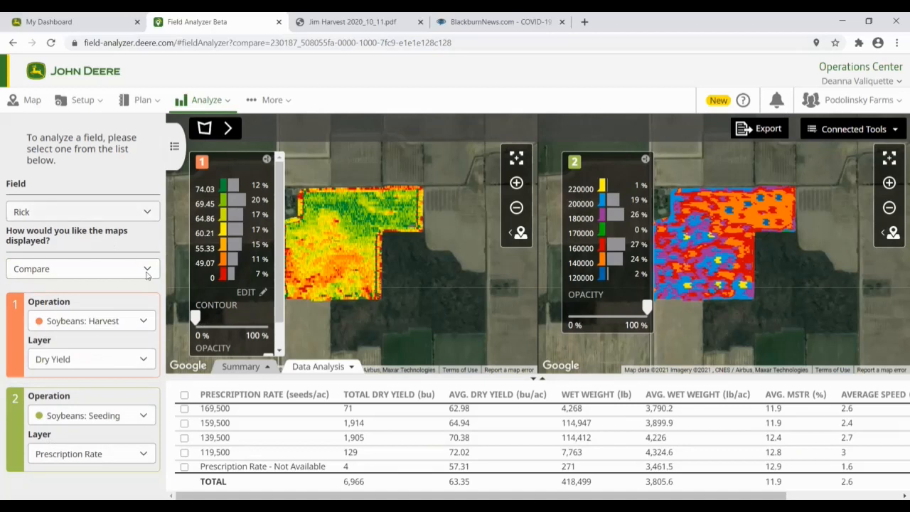
left_click(103, 453)
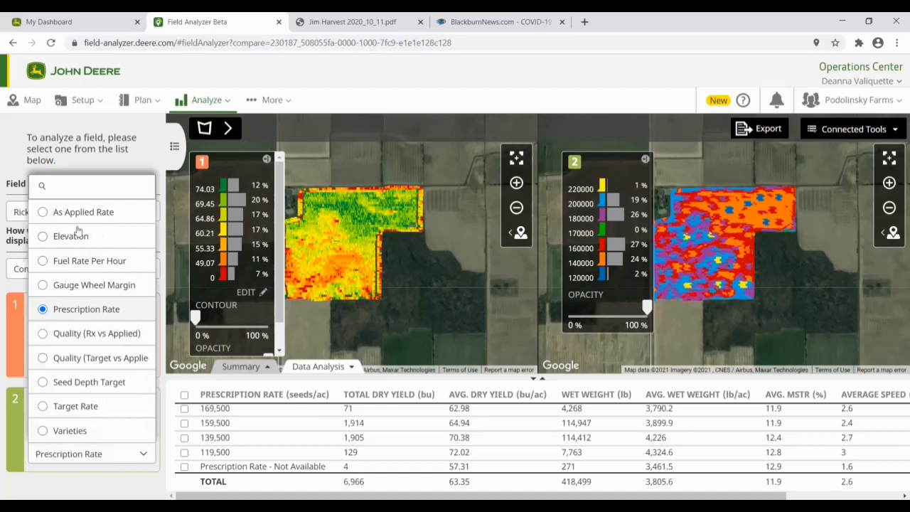
left_click(100, 153)
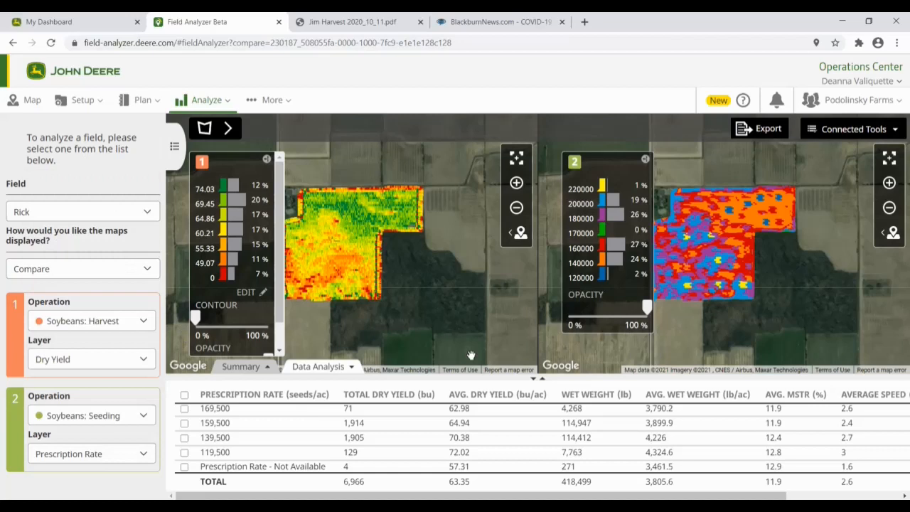
left_click(845, 131)
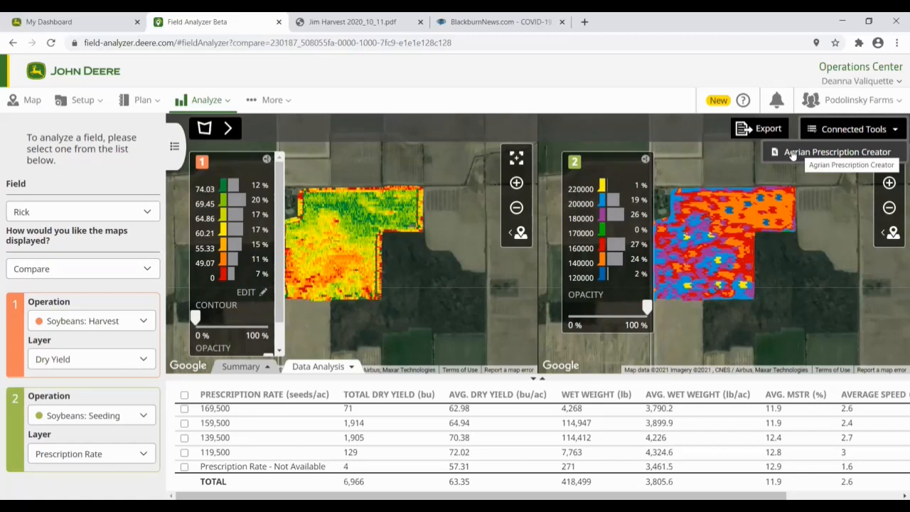
Step: Launch Agrian Prescription Creator for field Rick from the Connected Tools list
left_click(792, 155)
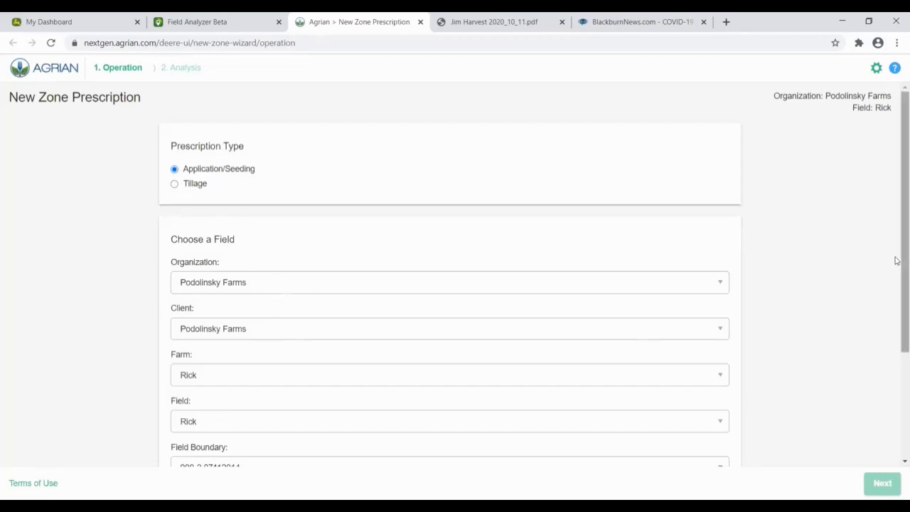
Step: Set Rick's prescription source to Field Operation, leaving the field event unchosen
scroll(895, 272, "down", 1)
scroll(895, 272, "down", 2)
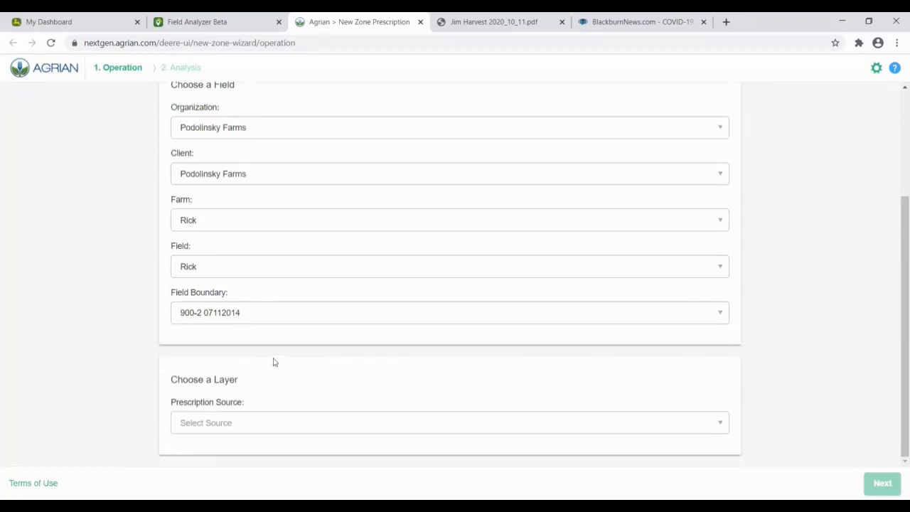
left_click(715, 424)
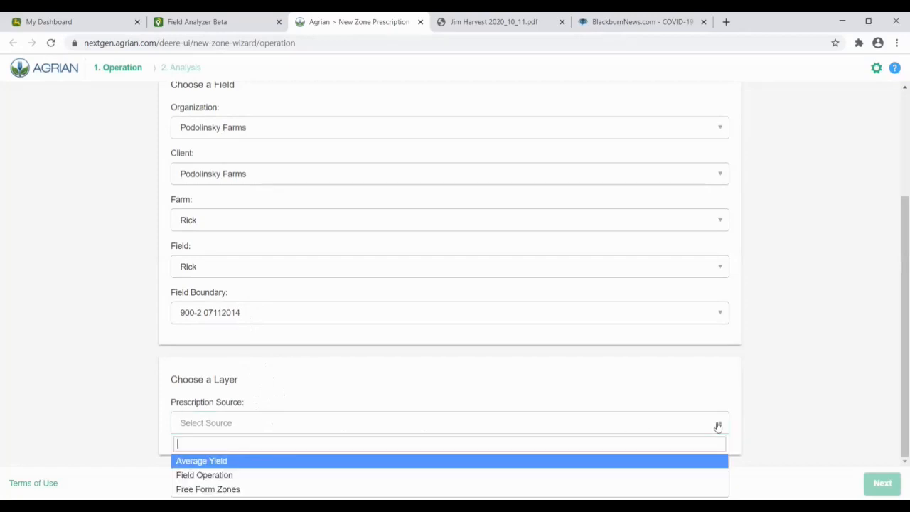
left_click(895, 266)
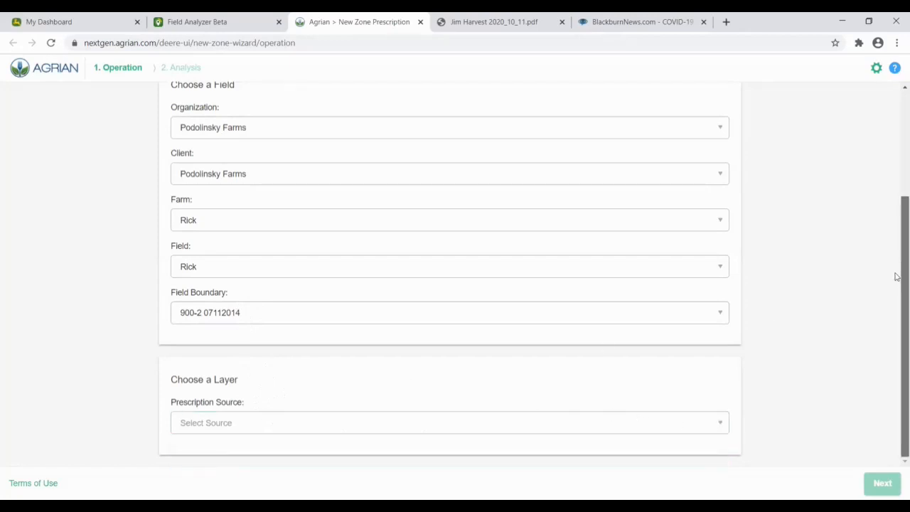
left_click(245, 427)
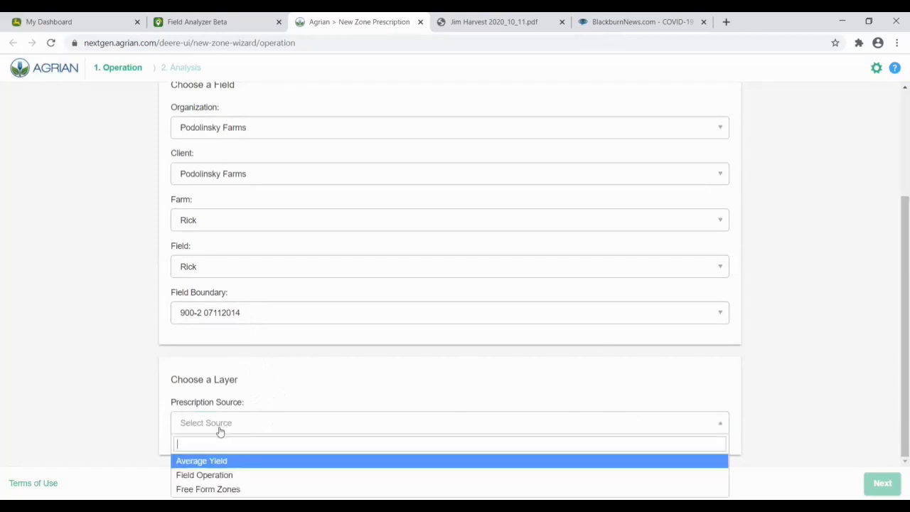
left_click(212, 476)
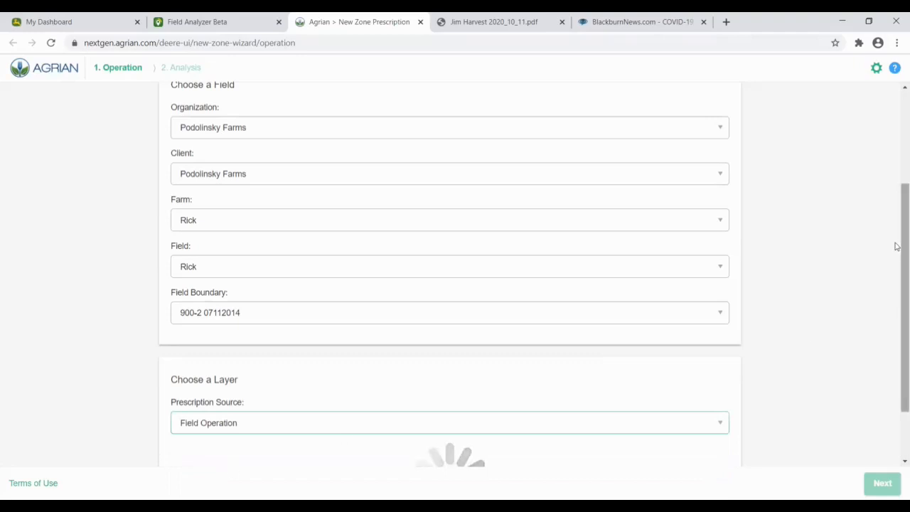
scroll(893, 238, "down", 2)
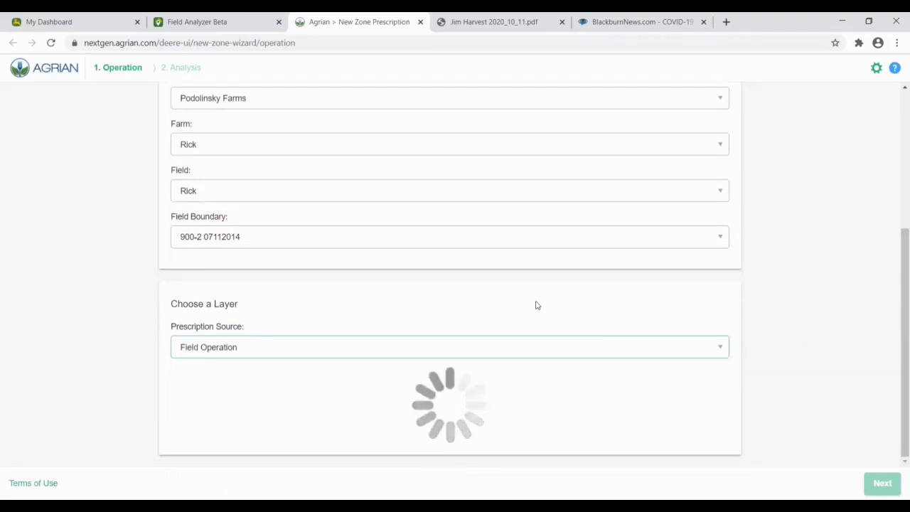
left_click(393, 393)
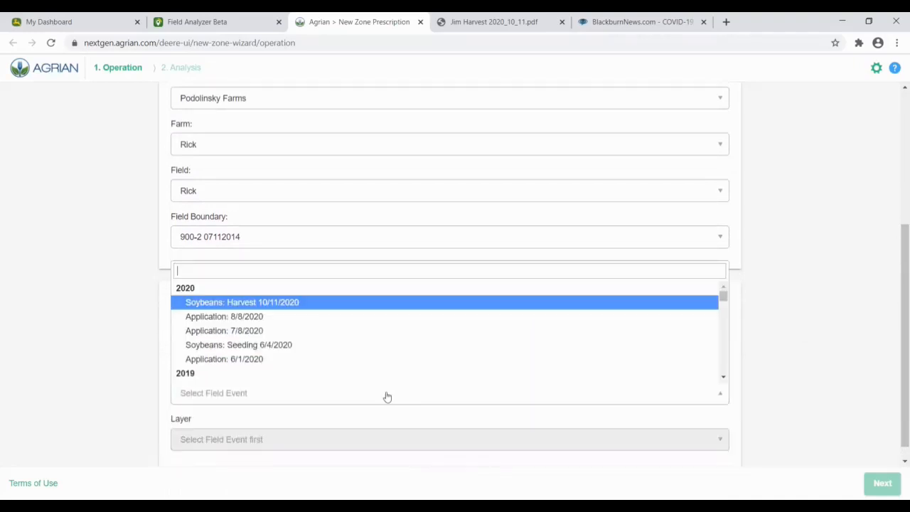
left_click(755, 331)
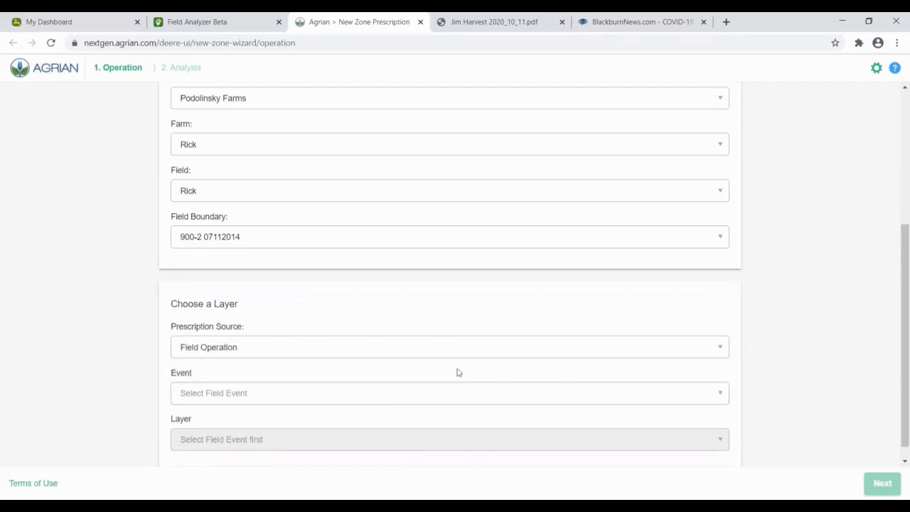
left_click(351, 347)
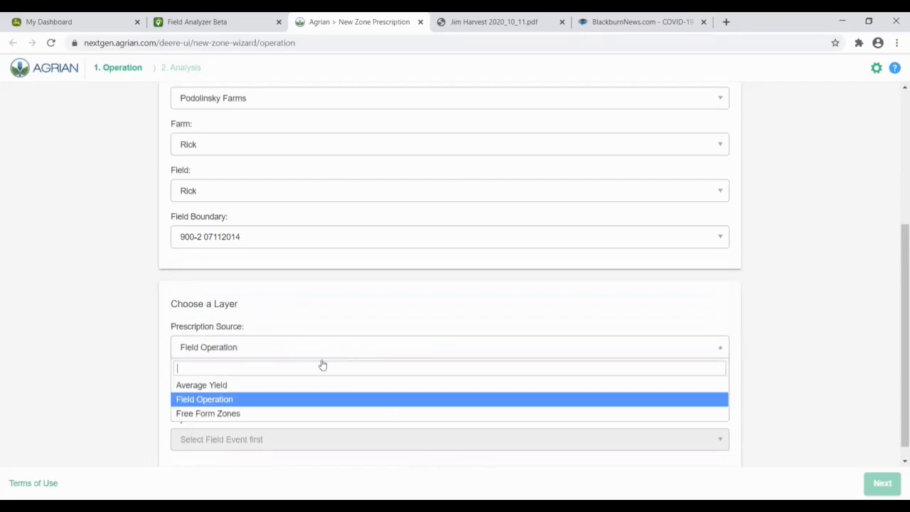
Step: Switch the source to Average Yield and tick the 12/2/2019, 11/1/2016 and 11/6/2014 corn harvests
left_click(221, 384)
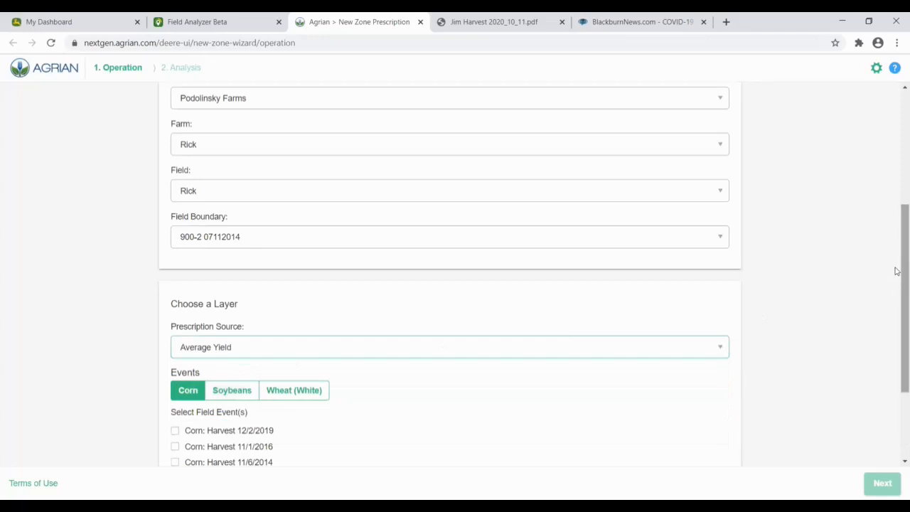
left_click_drag(896, 215, 896, 291)
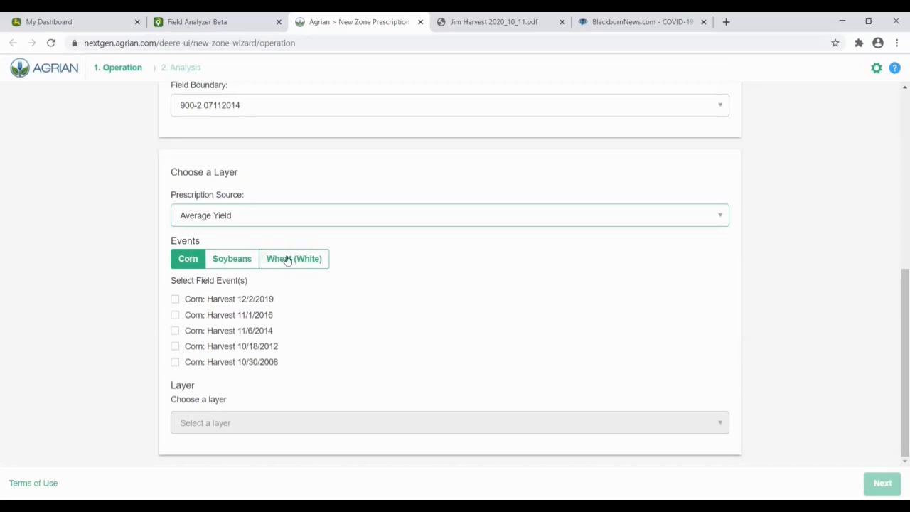
left_click(175, 300)
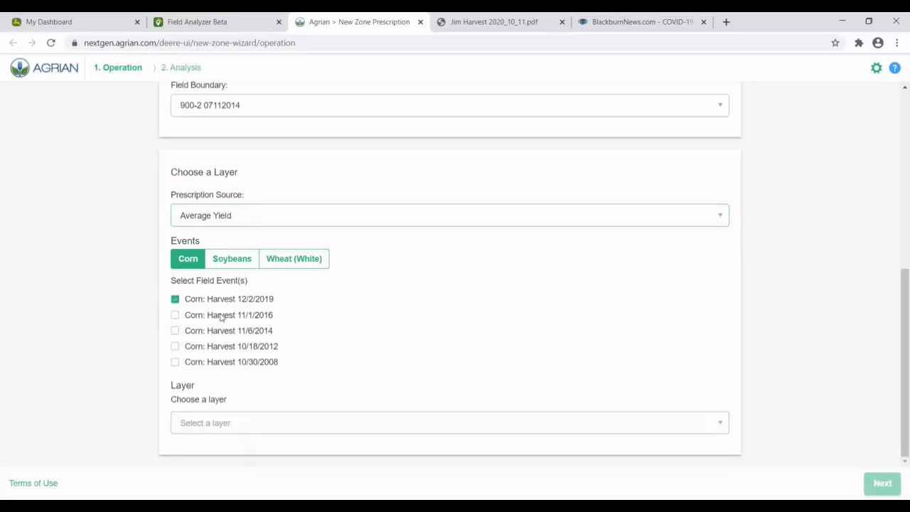
left_click(306, 423)
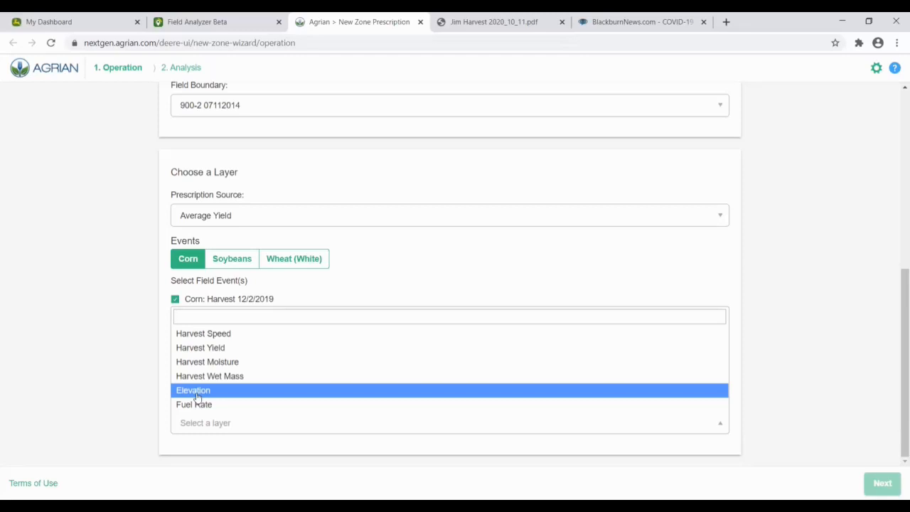
left_click(131, 393)
scroll(412, 373, "up", 1)
scroll(379, 380, "down", 1)
left_click(176, 317)
left_click(176, 331)
Step: Tick the 2020, 2018 and 2017 soybean harvests, choose the Harvest Yield layer, and continue
left_click(230, 263)
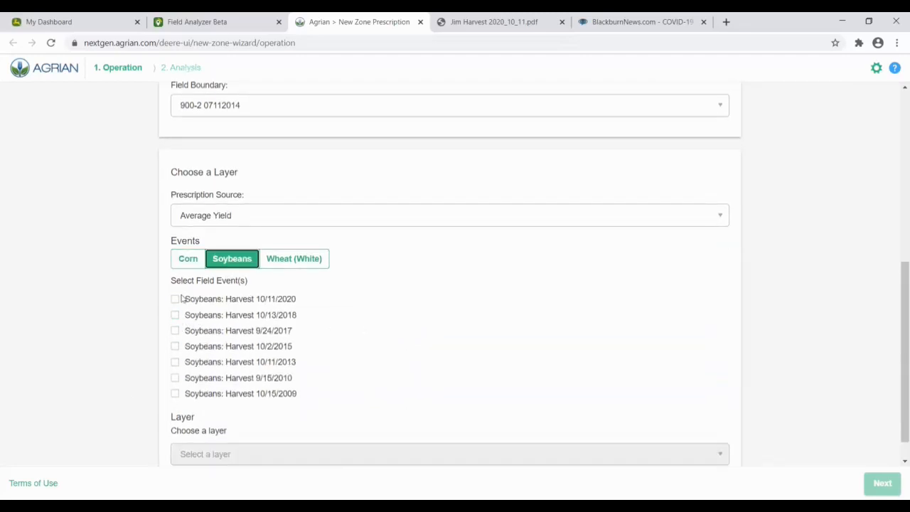
left_click(175, 300)
left_click(175, 315)
left_click(175, 331)
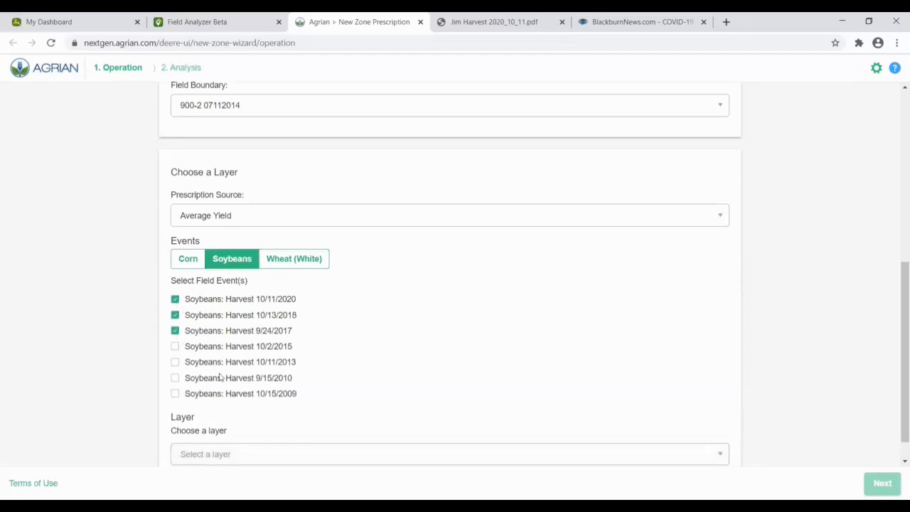
scroll(220, 377, "down", 1)
left_click(246, 422)
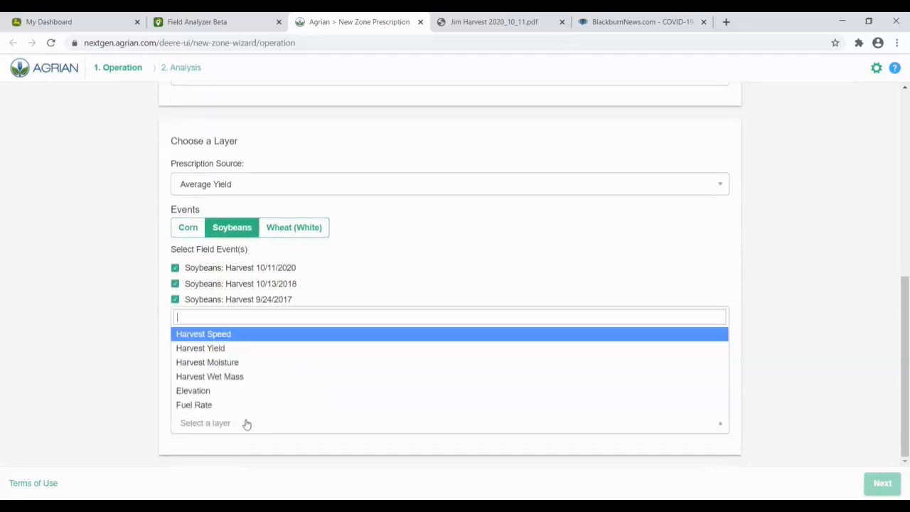
left_click(213, 348)
left_click(875, 482)
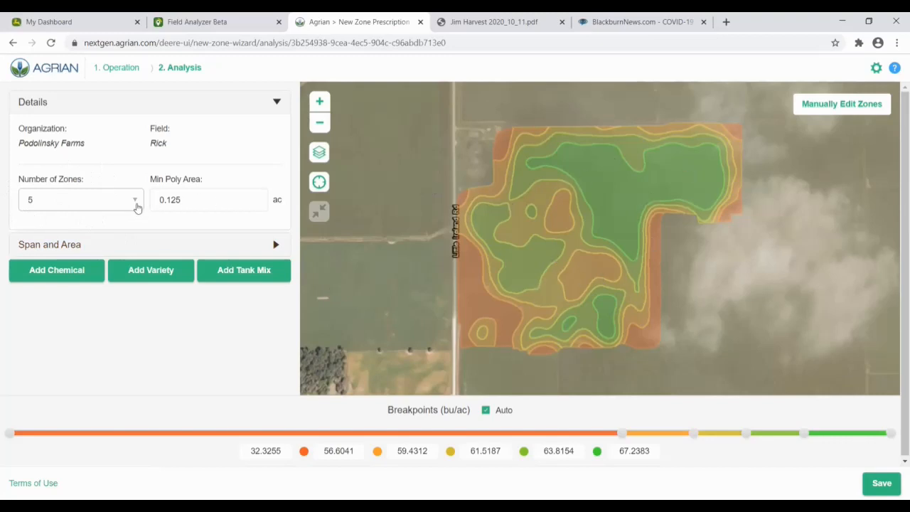
Step: Change the number of zones from five to 3 and update the map
left_click(135, 204)
left_click(84, 252)
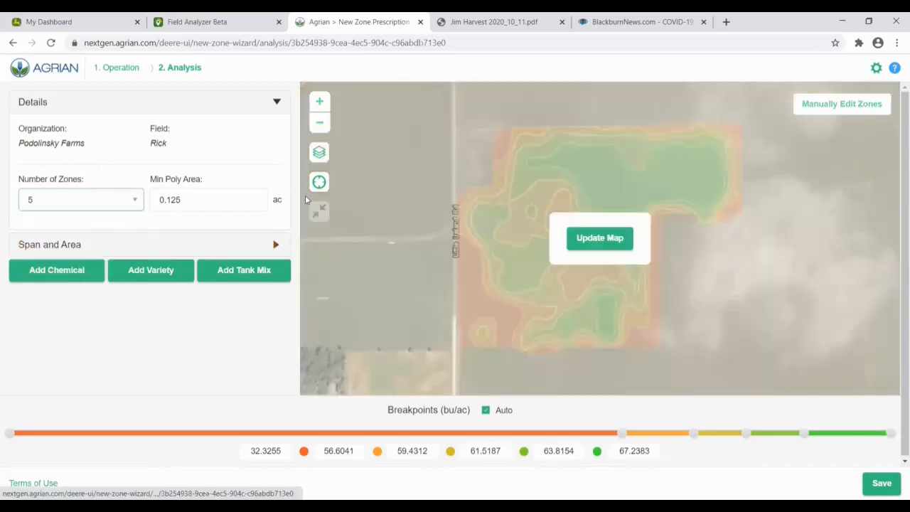
left_click(591, 238)
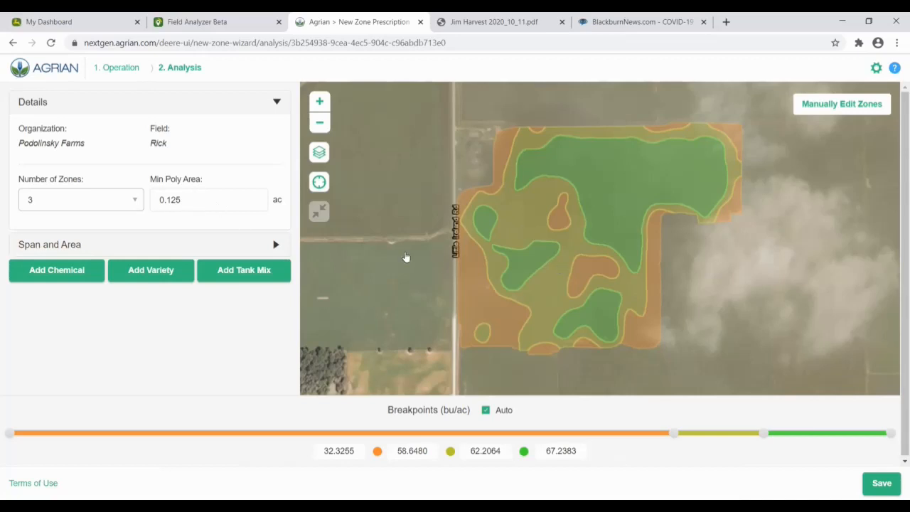
Step: Add the 28-60RY seed variety to Rick's prescription
left_click(137, 272)
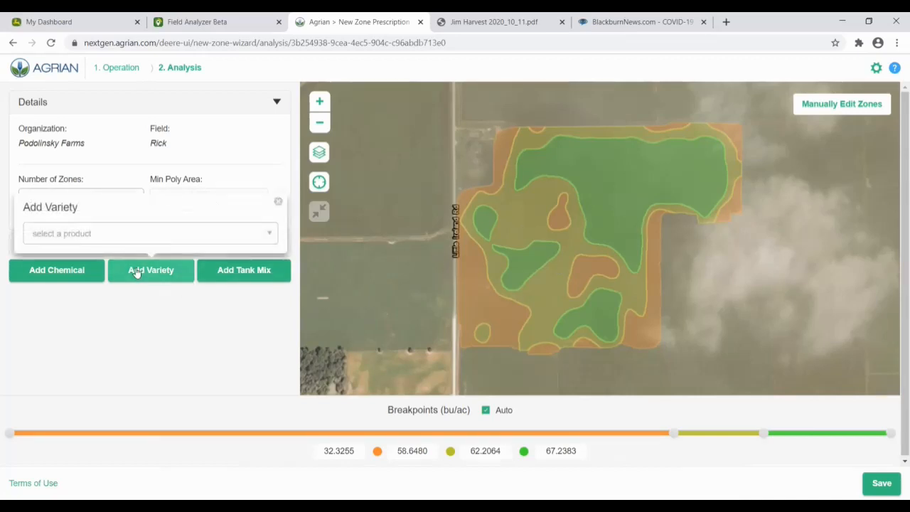
left_click(139, 237)
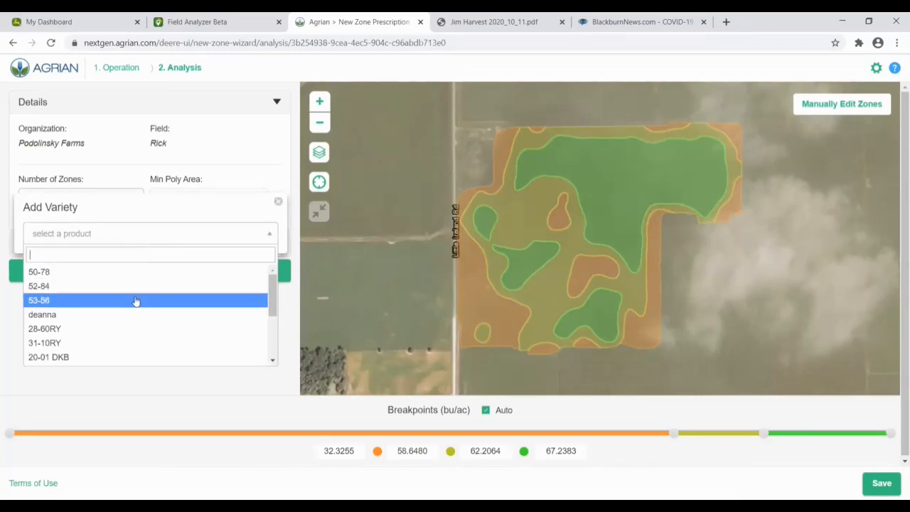
left_click(108, 329)
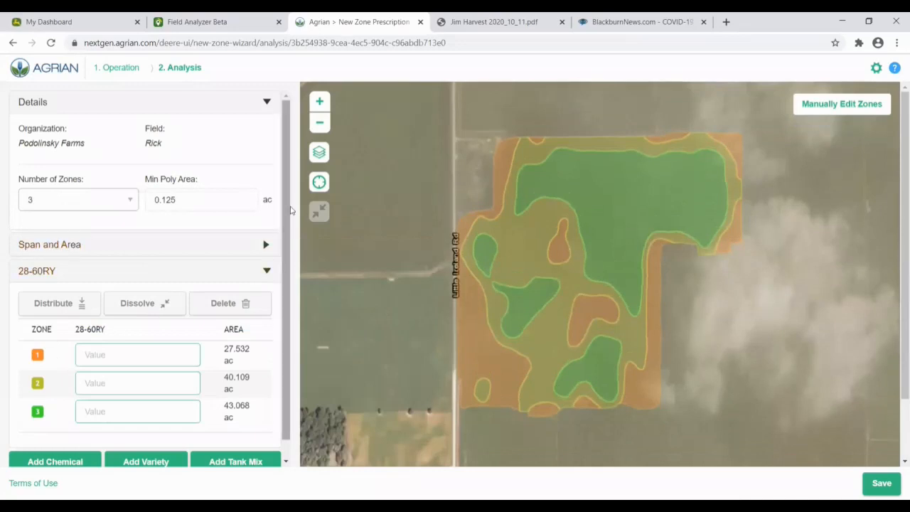
scroll(286, 204, "down", 1)
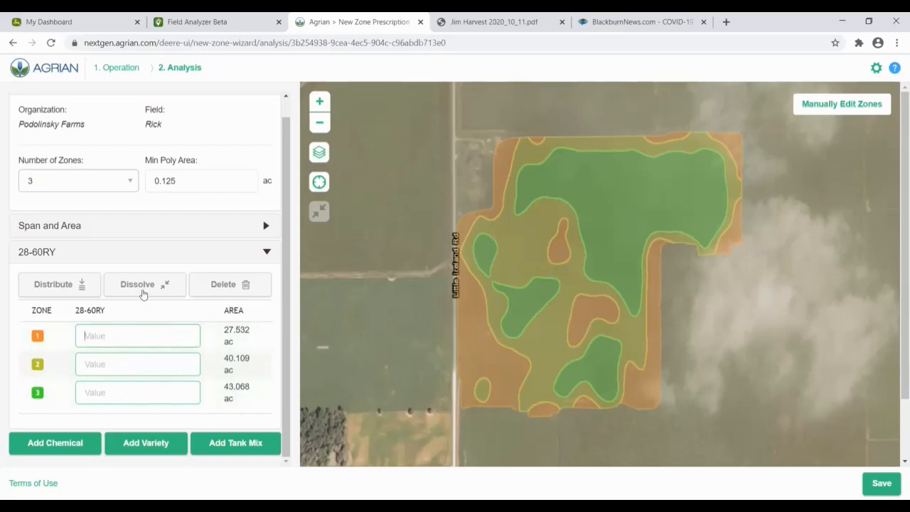
Step: Enter seeding rates of 120000, 140000 and 160000 for zones 1, 2 and 3
type("120000")
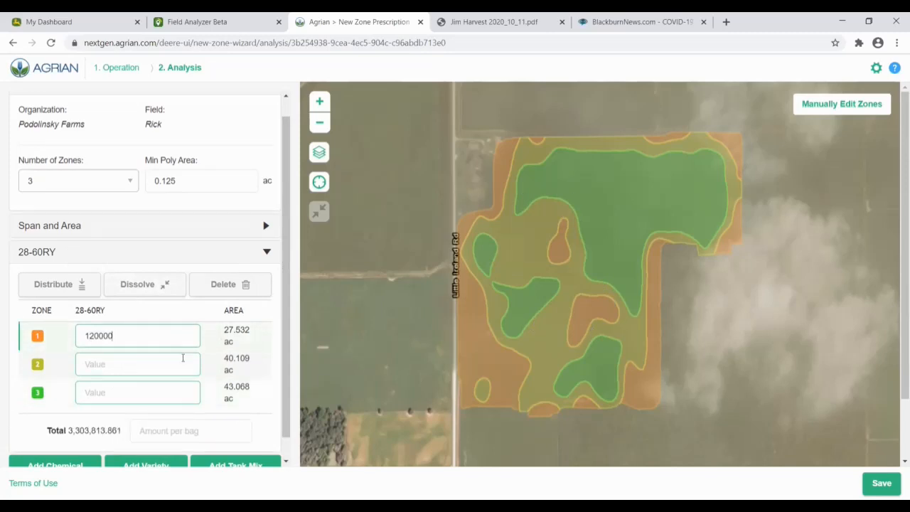
left_click(161, 368)
type("140000")
left_click(139, 398)
type("160000")
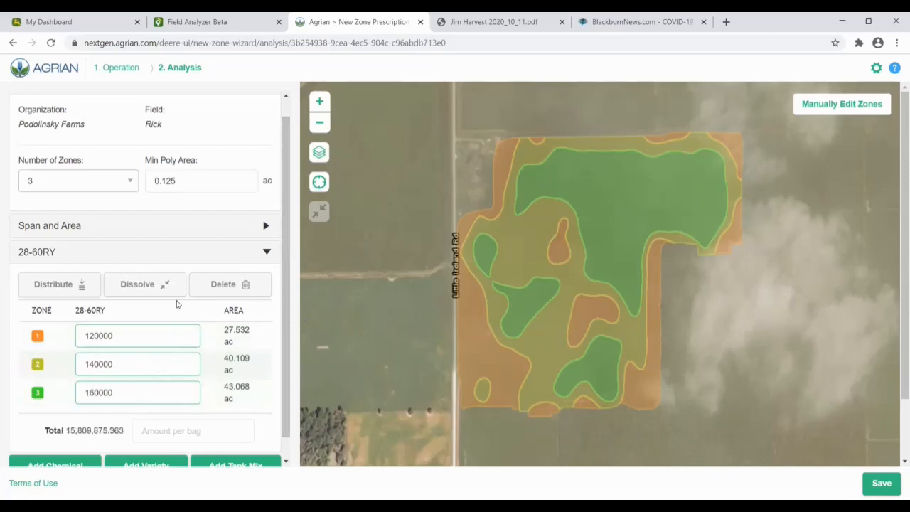
scroll(178, 319, "down", 1)
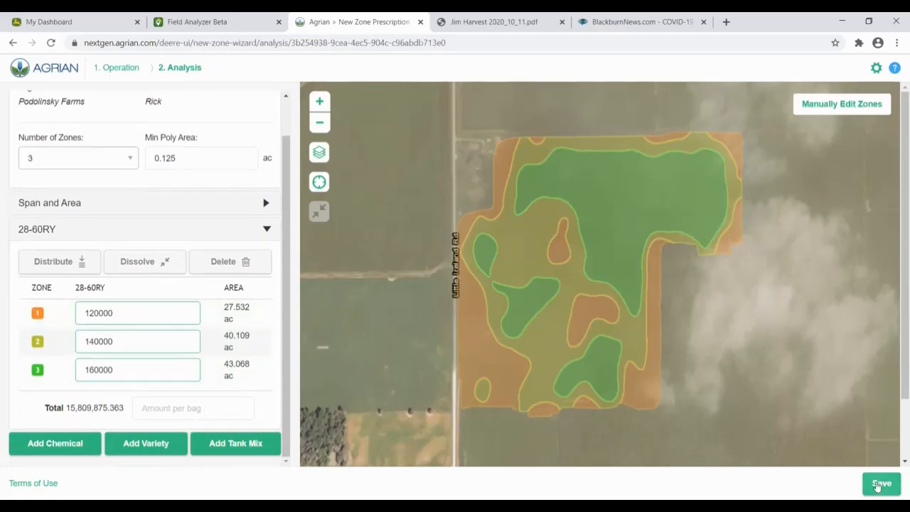
Step: Save the three-zone prescription so Rick_Rick_28-60RY.zip appears in Operations Center Files
left_click(878, 484)
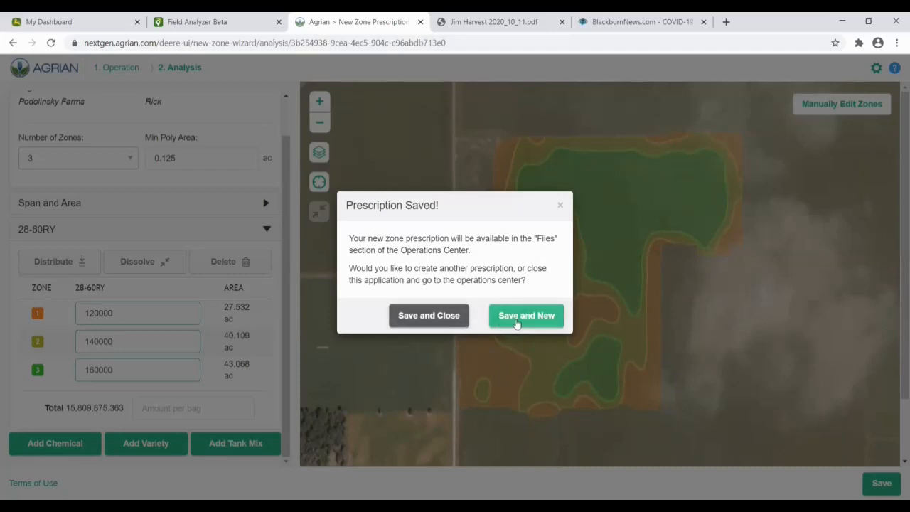
left_click(425, 321)
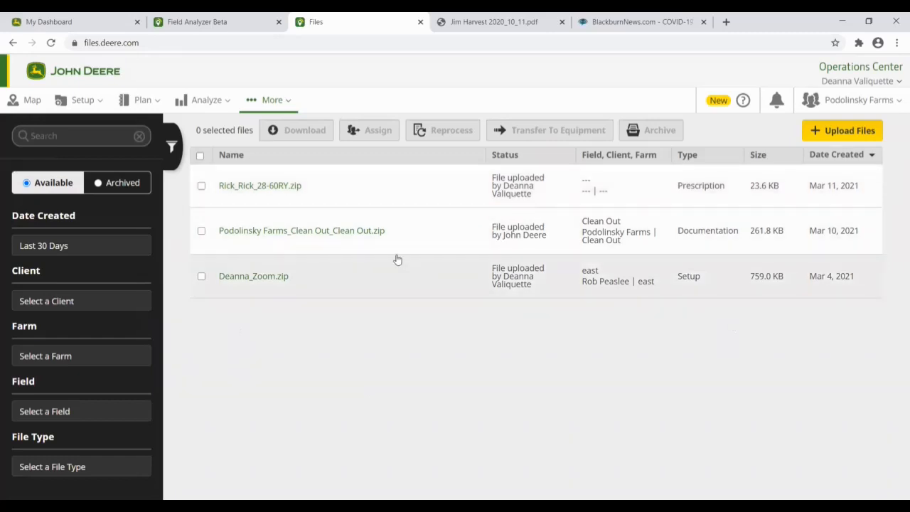
Step: Start downloading Rick_Rick_28-60RY.zip, cancel it, and bring up the Analyze menu
left_click(201, 186)
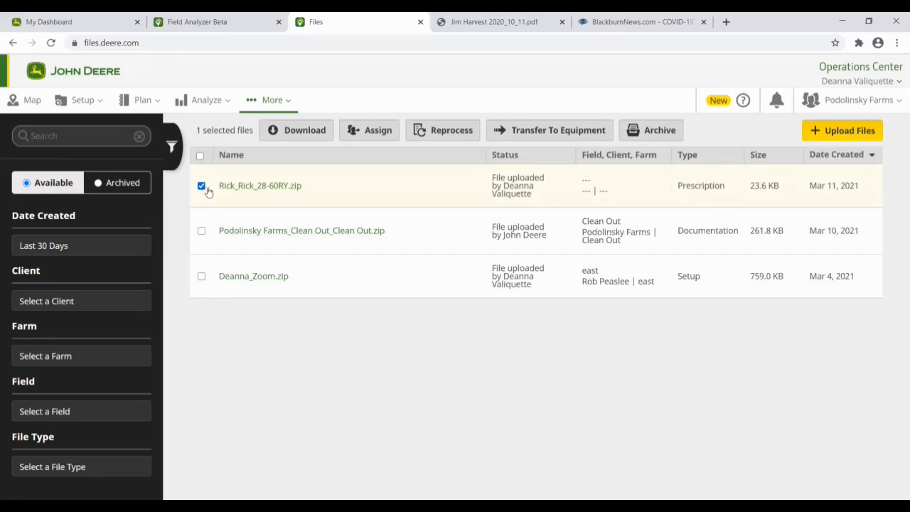
left_click(305, 131)
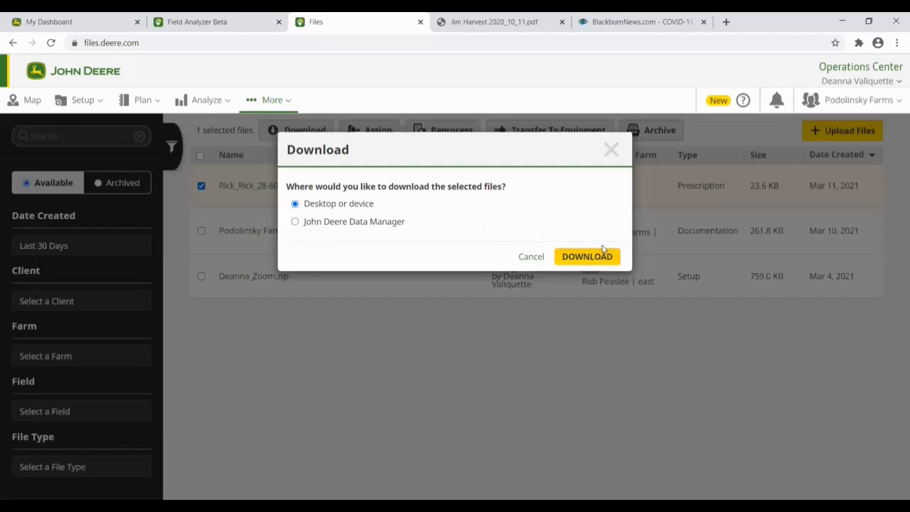
left_click(530, 257)
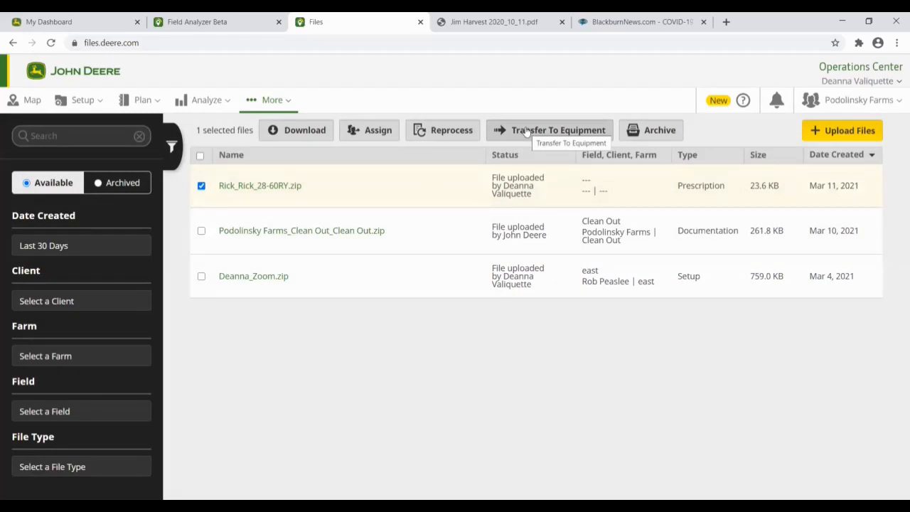
left_click(201, 101)
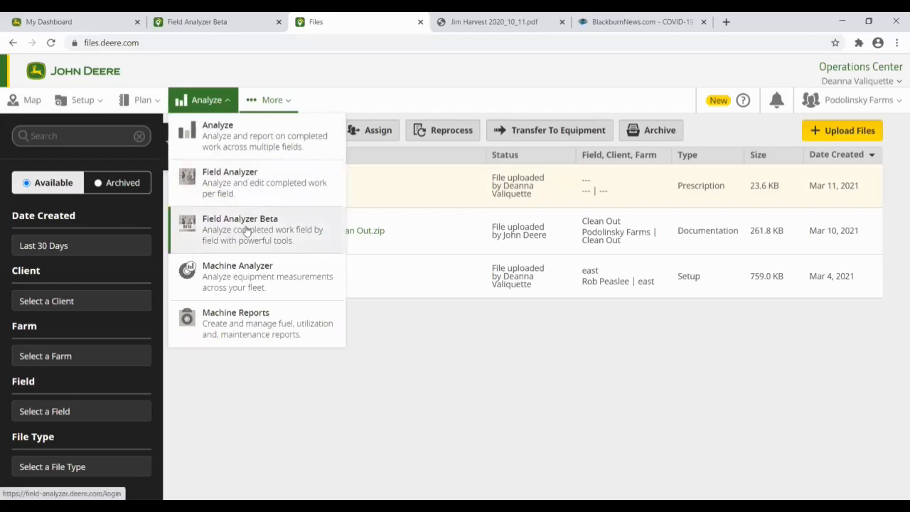
Step: Show the 2020 Seeding report for all crop types, broken down by variety
left_click(244, 149)
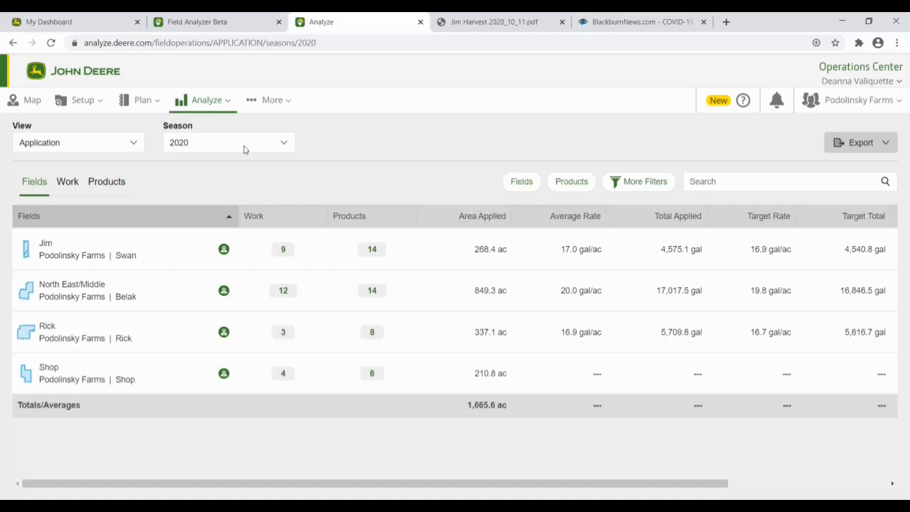
left_click(98, 143)
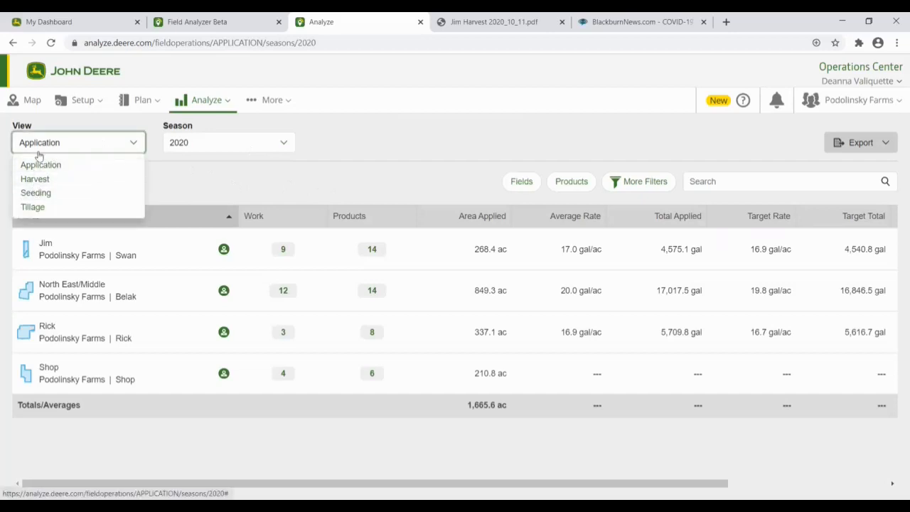
left_click(34, 193)
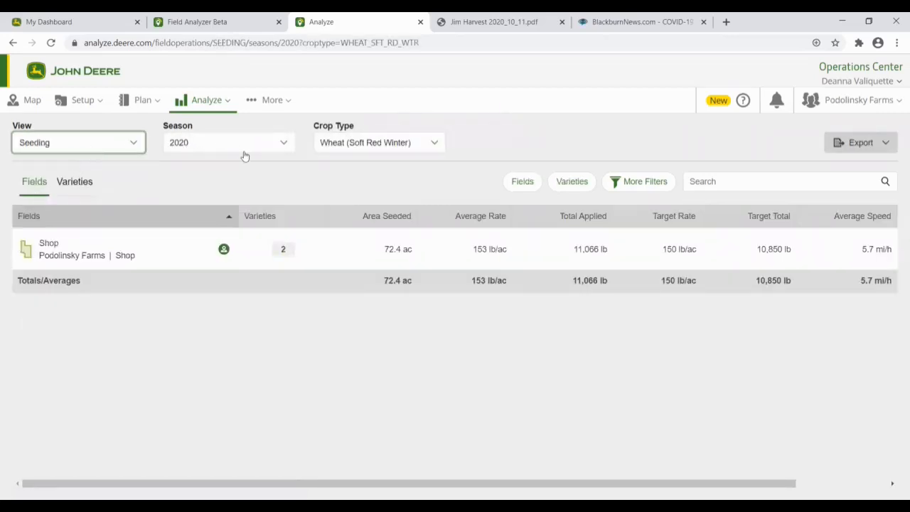
left_click(331, 146)
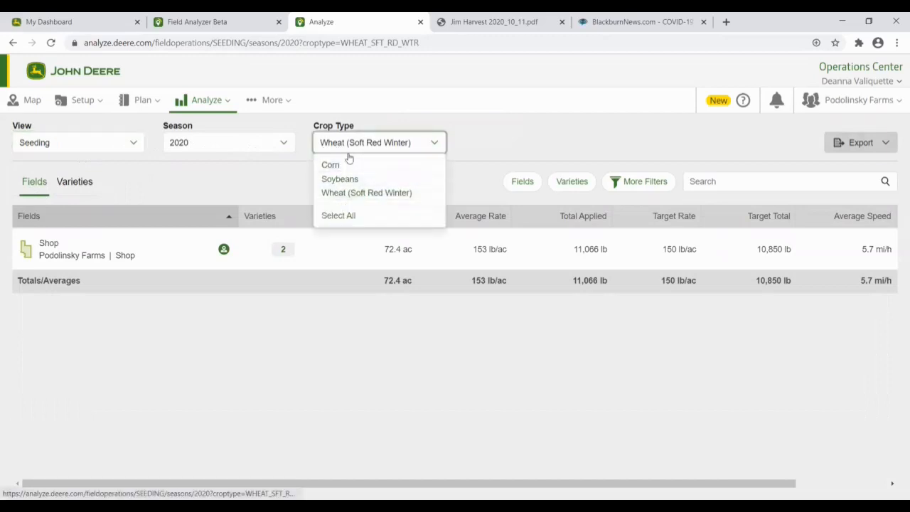
left_click(334, 216)
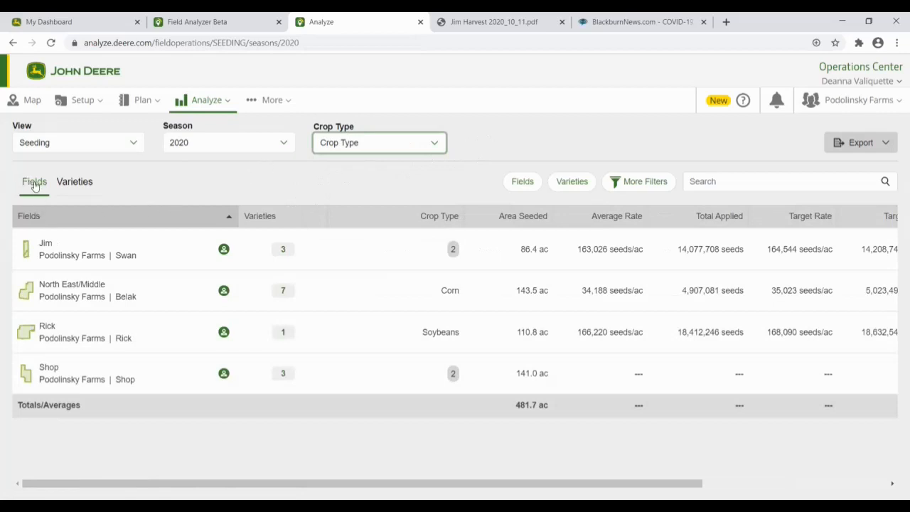
left_click(68, 182)
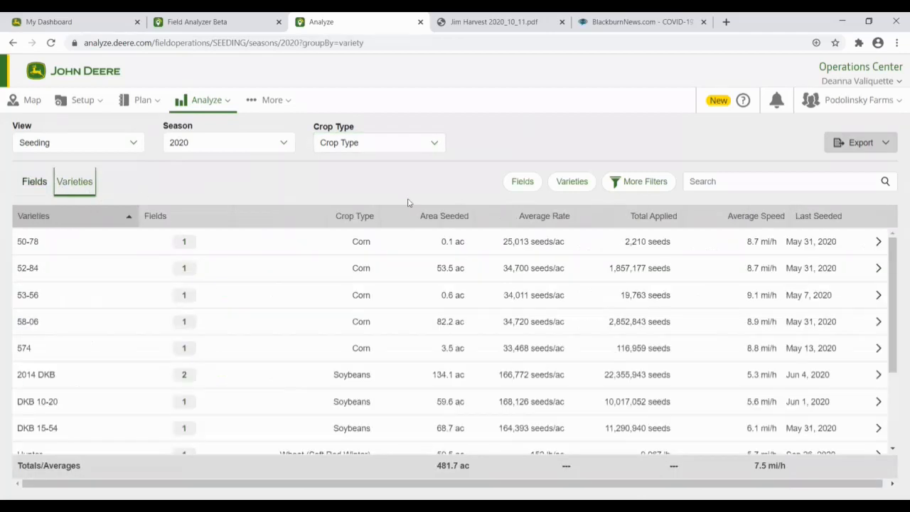
Step: Review the Fields and More Filters options without changes, then bring up the export formats
left_click(528, 185)
scroll(621, 294, "down", 1)
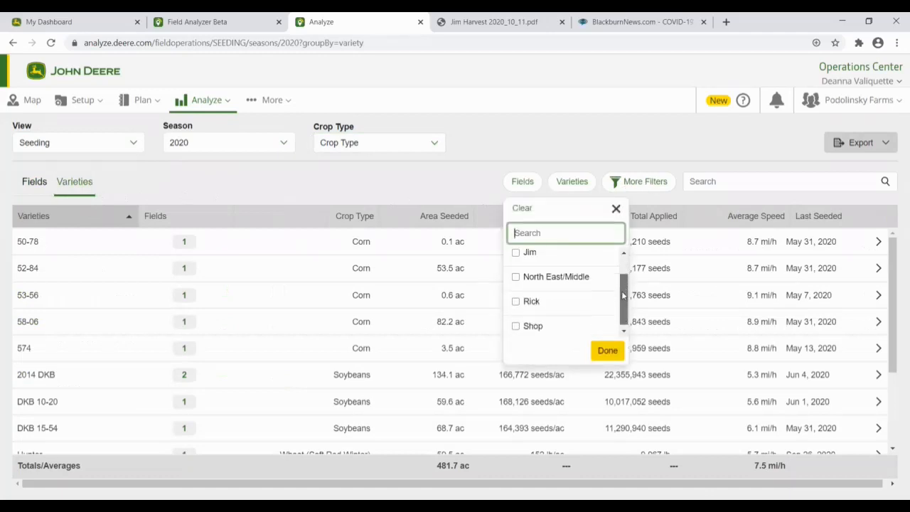
scroll(621, 295, "up", 1)
scroll(624, 292, "down", 1)
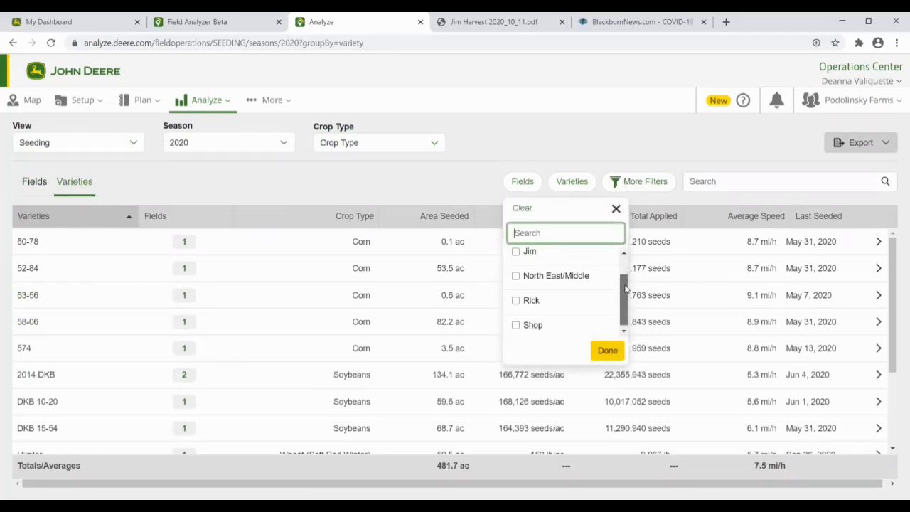
scroll(624, 288, "up", 1)
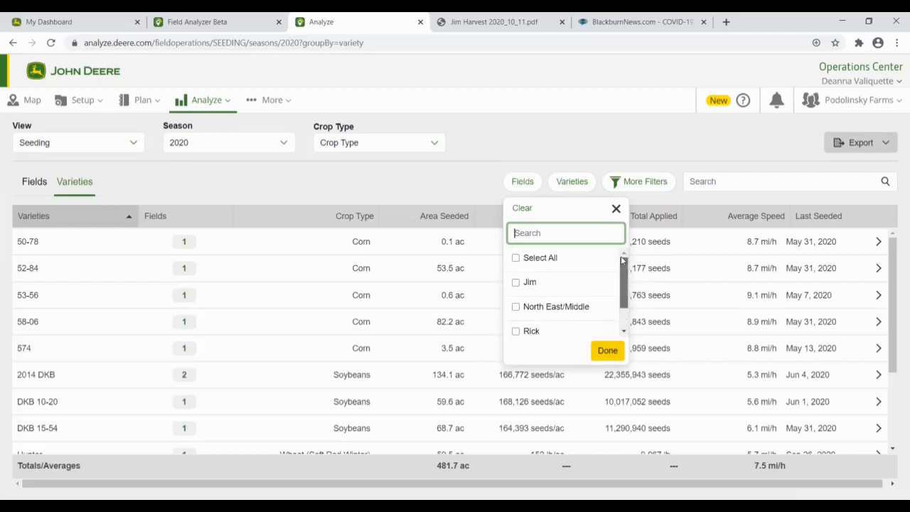
left_click(631, 181)
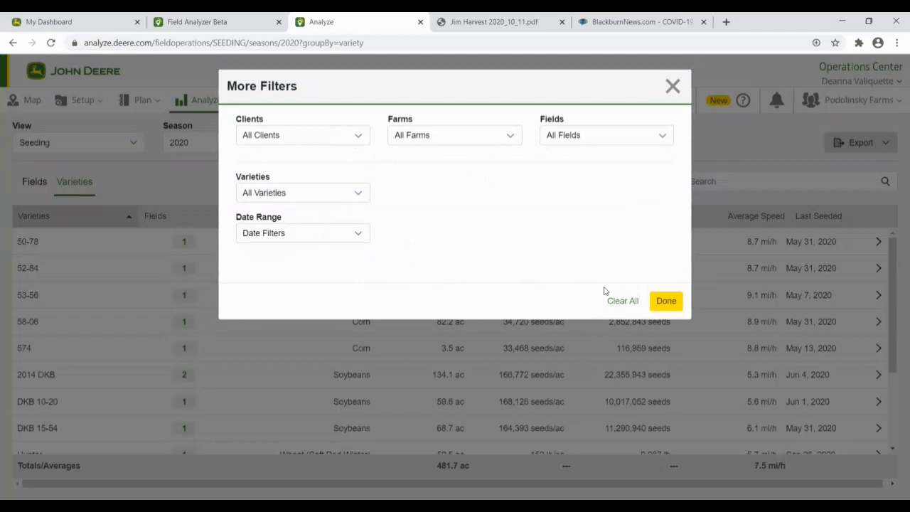
left_click(664, 301)
scroll(312, 345, "down", 3)
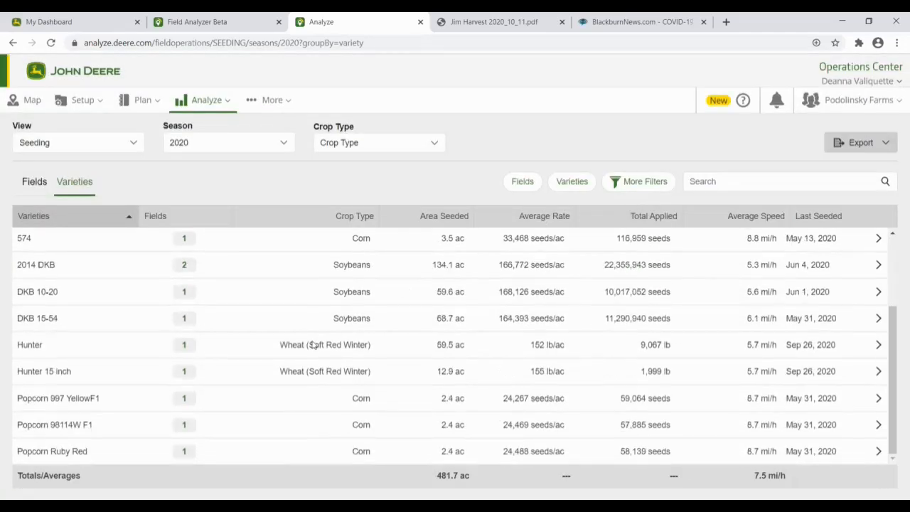
scroll(313, 345, "up", 3)
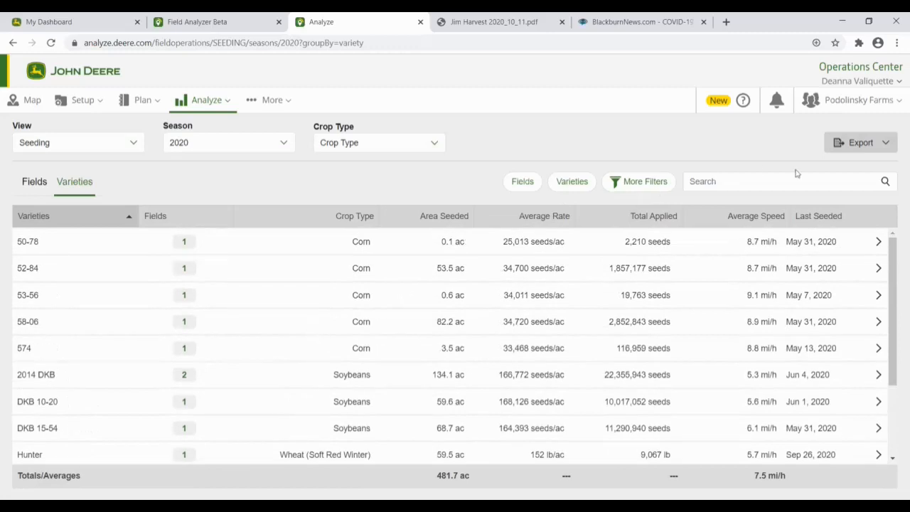
left_click(855, 145)
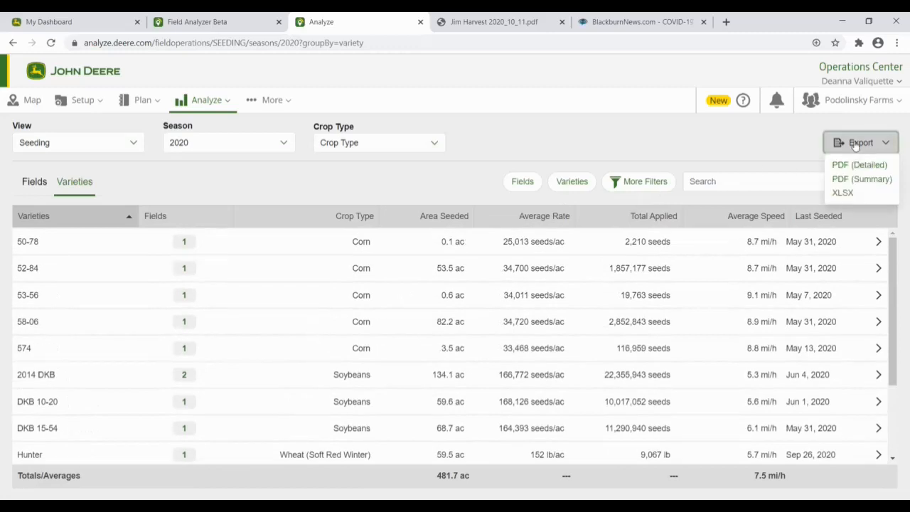
Step: Export the seeding report as XLSX and open Seeding_2020.xlsx in Excel
left_click(843, 193)
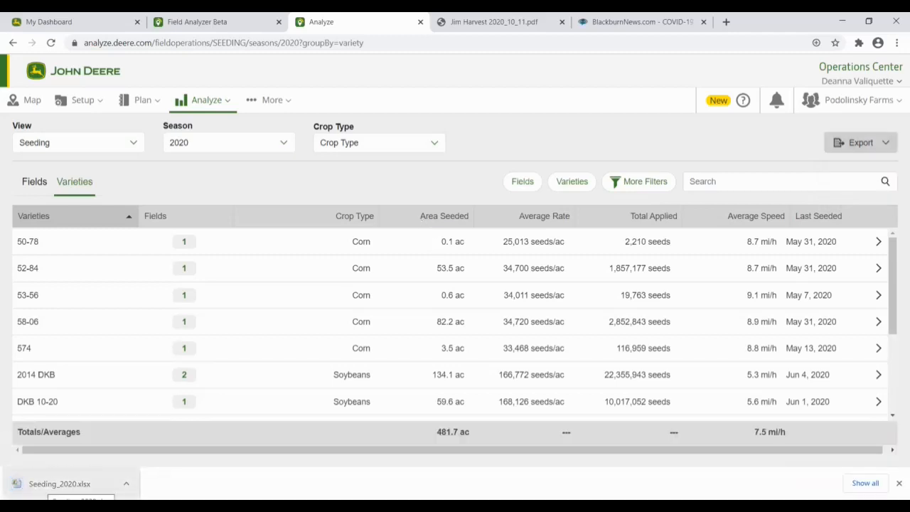
left_click(64, 483)
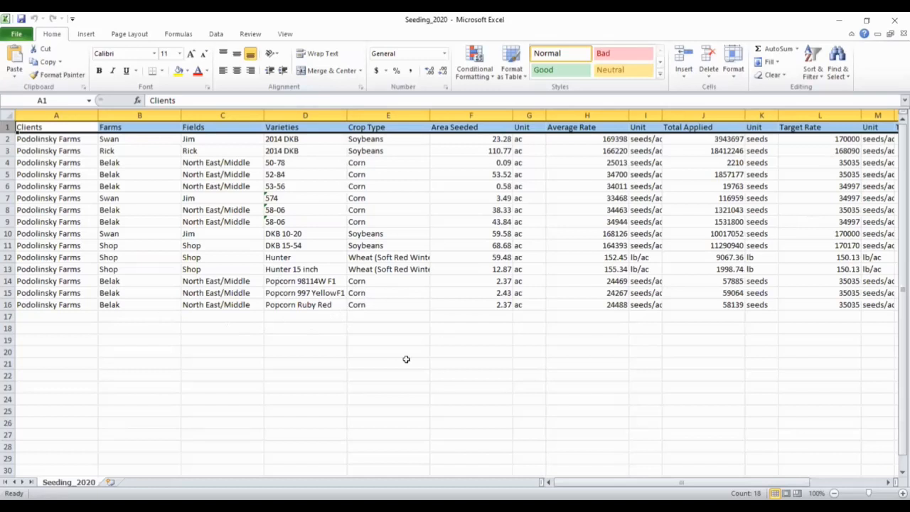
Step: Add header filters to the Seeding_2020 table and filter Farms to Rick only
left_click(294, 273)
left_click(812, 70)
left_click(814, 133)
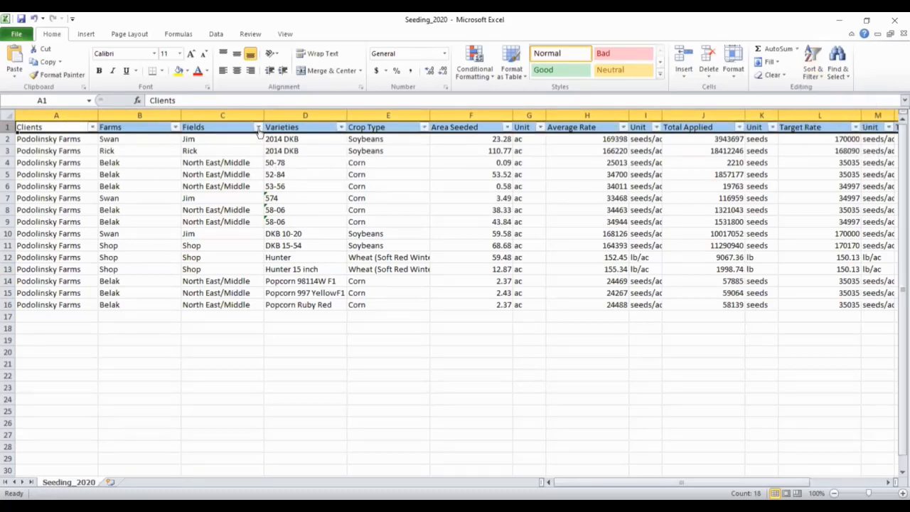
left_click(175, 128)
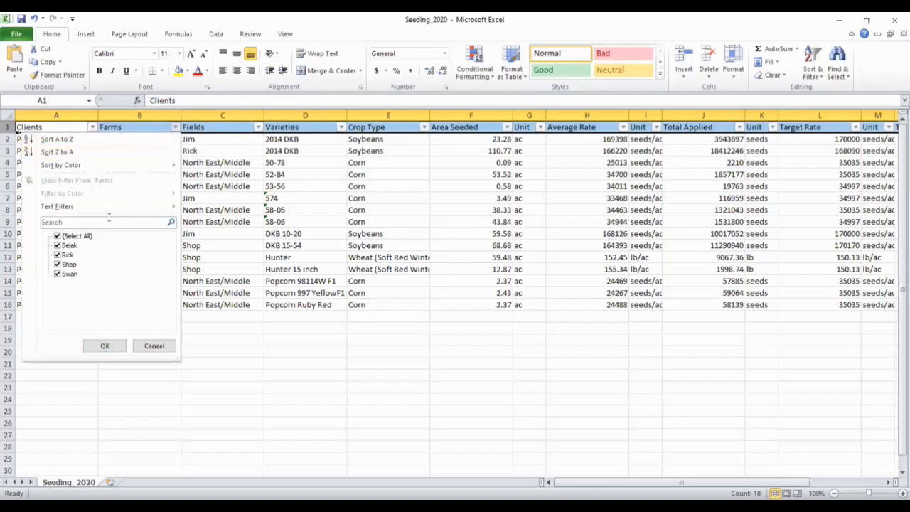
left_click(58, 235)
left_click(57, 255)
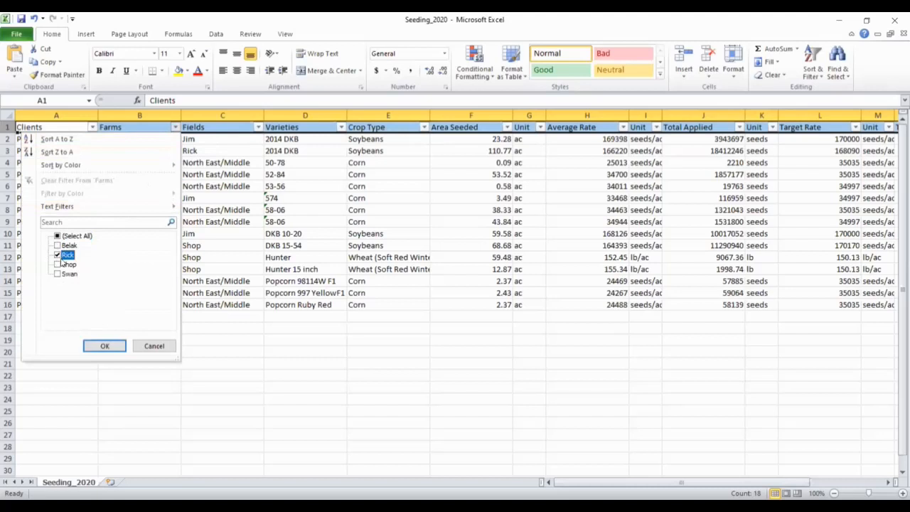
left_click(100, 345)
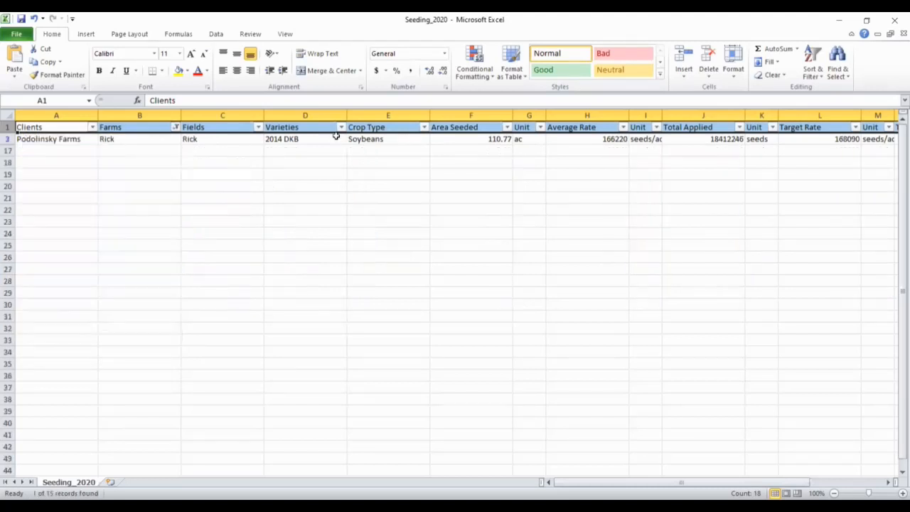
Step: Change the Farms filter from Rick to Belak only
left_click(176, 127)
left_click(58, 255)
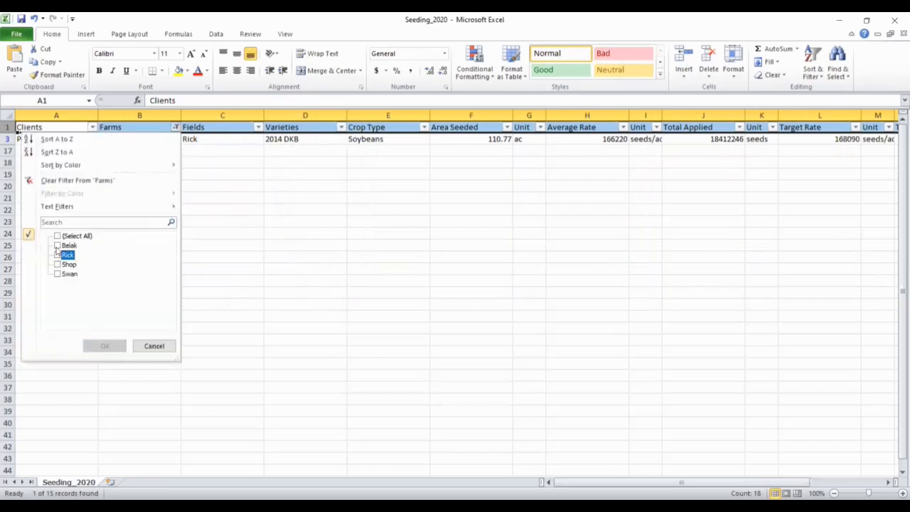
left_click(57, 247)
left_click(57, 246)
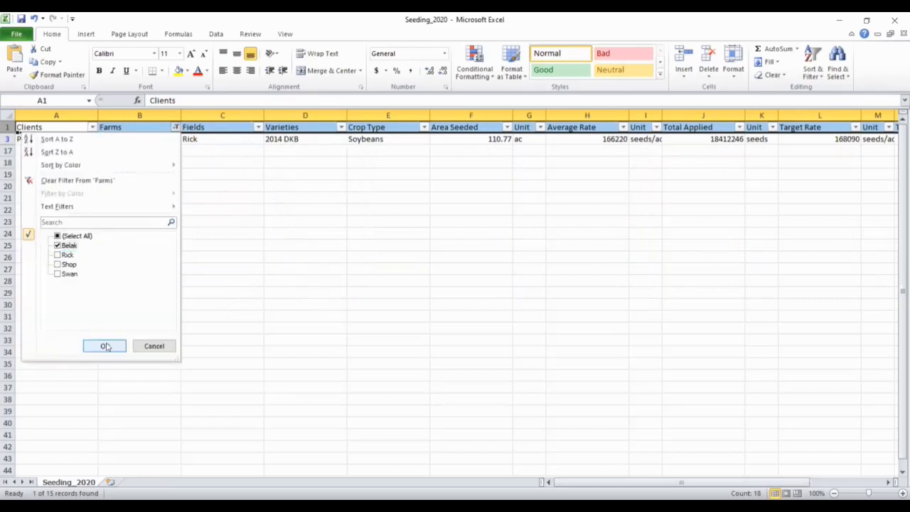
left_click(104, 345)
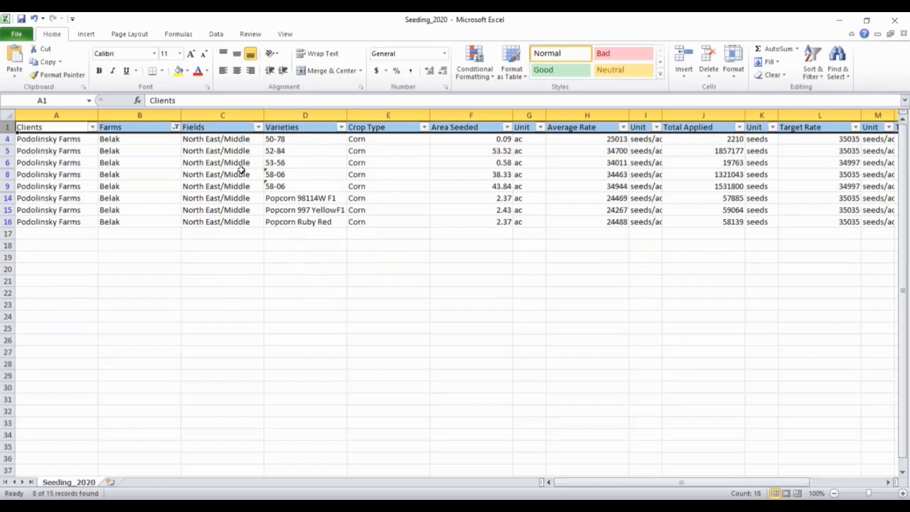
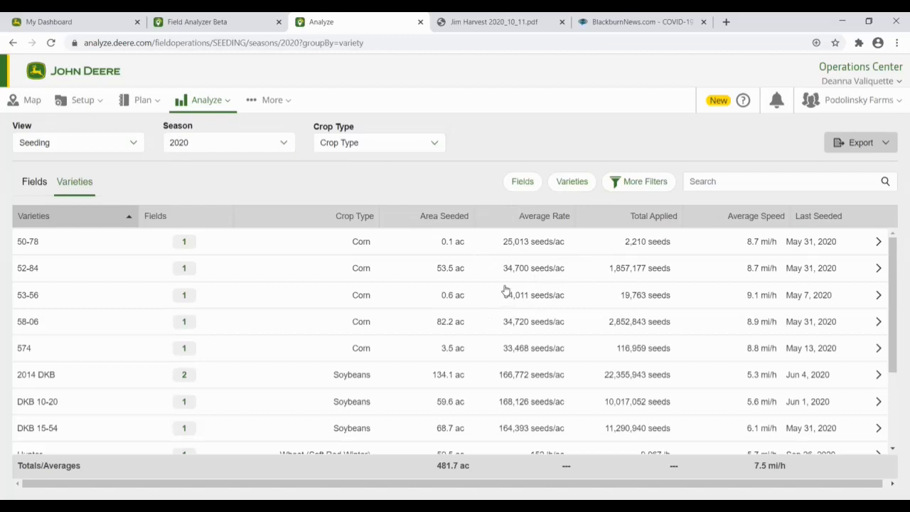
Step: Open Machine Analyzer from the Analyze menu to view tractor engine hours and utilization
left_click(205, 108)
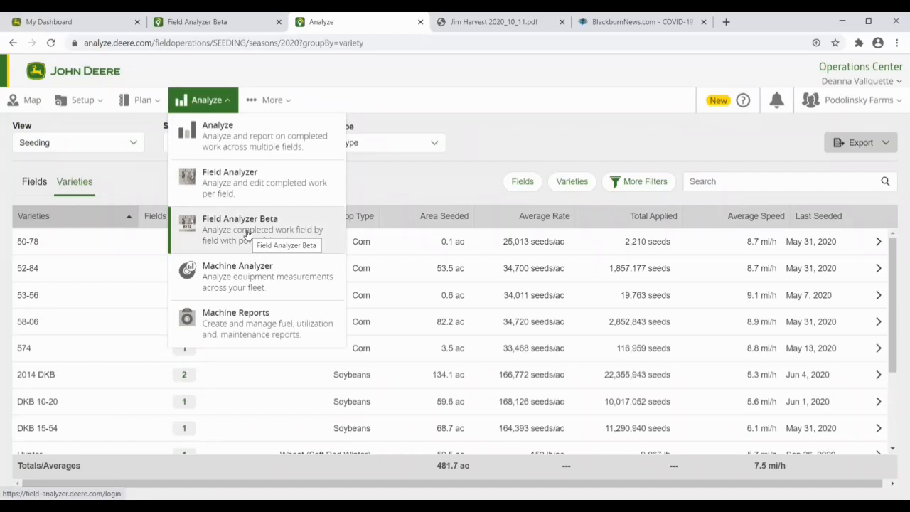
left_click(232, 281)
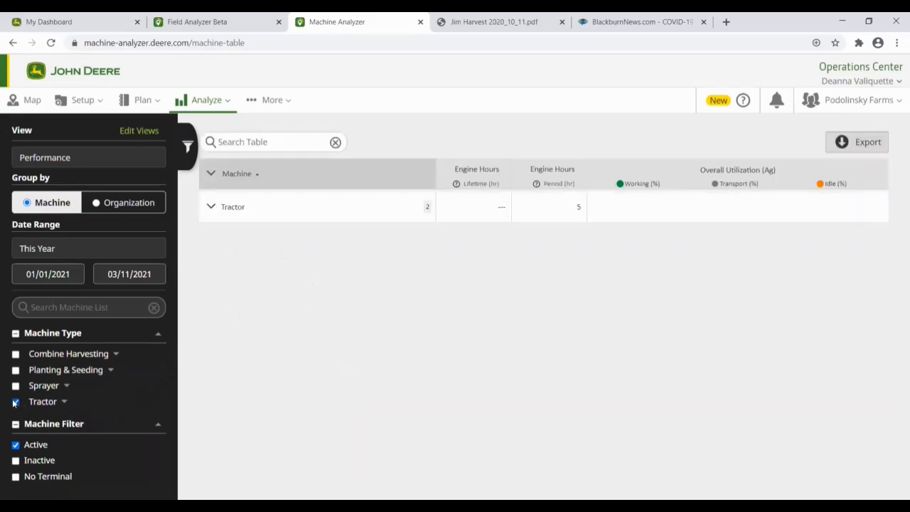
Step: Add the Combine Harvesting, Planting & Seeding and Sprayer machine types to the table
left_click(16, 354)
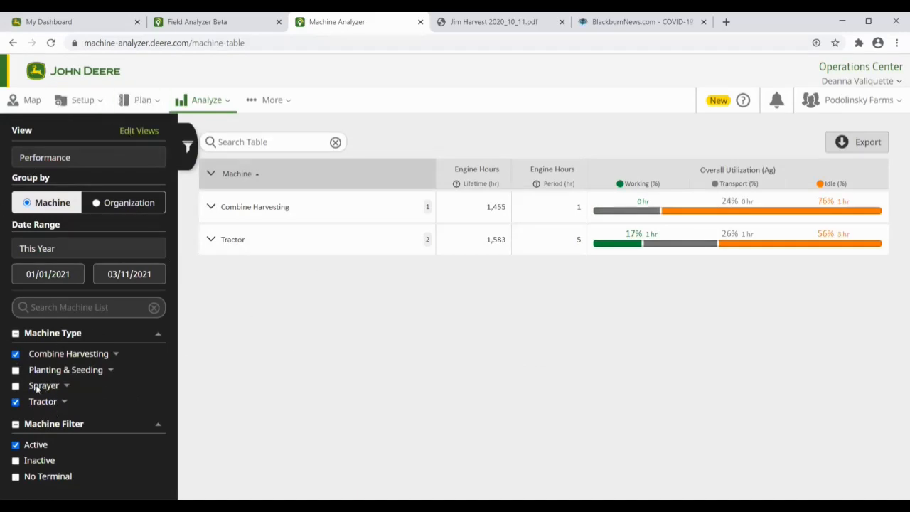
left_click(16, 370)
left_click(15, 386)
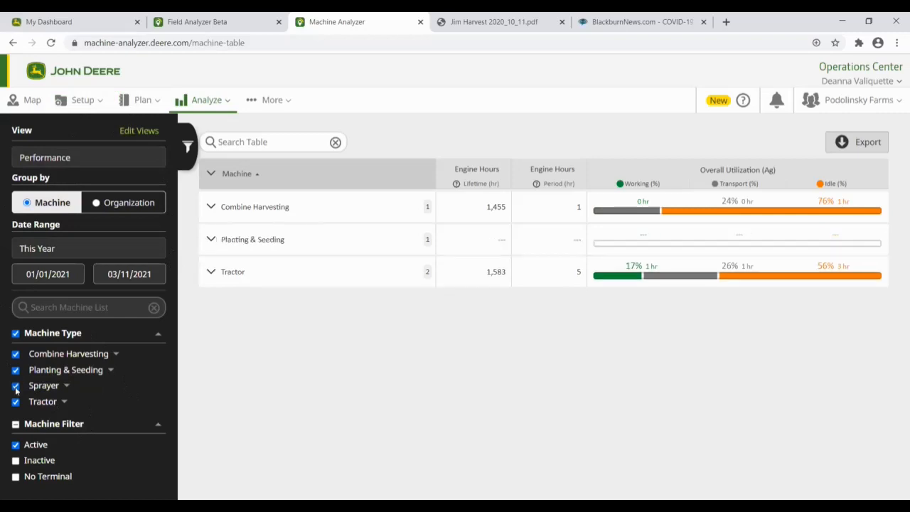
Step: Start a new custom view from the View list
left_click(154, 164)
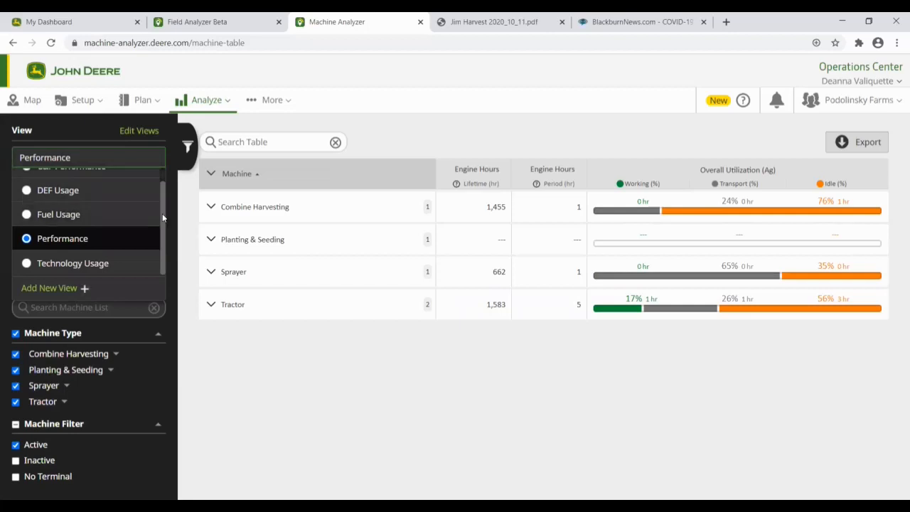
scroll(162, 213, "up", 1)
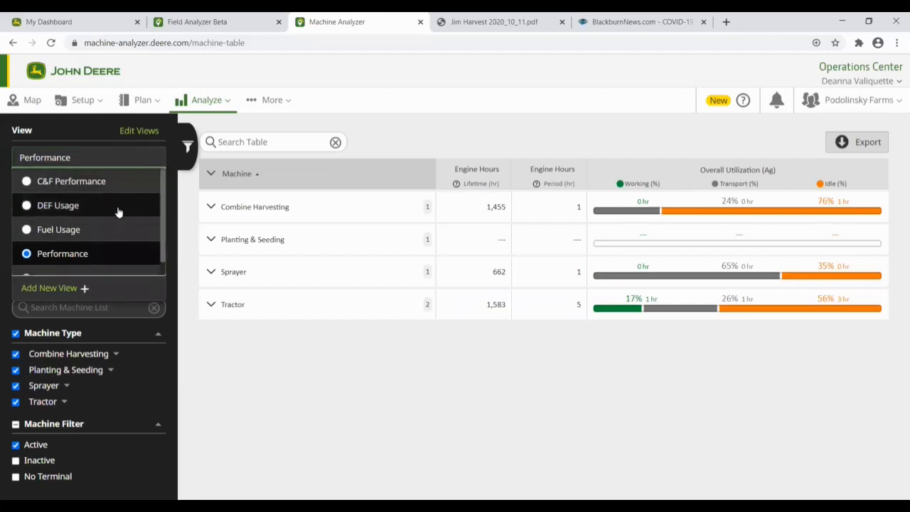
scroll(162, 196, "down", 1)
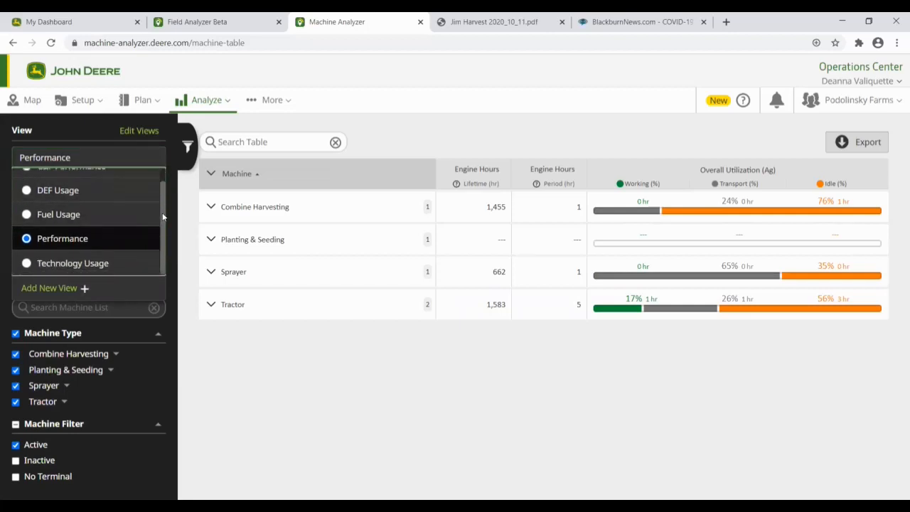
left_click(48, 288)
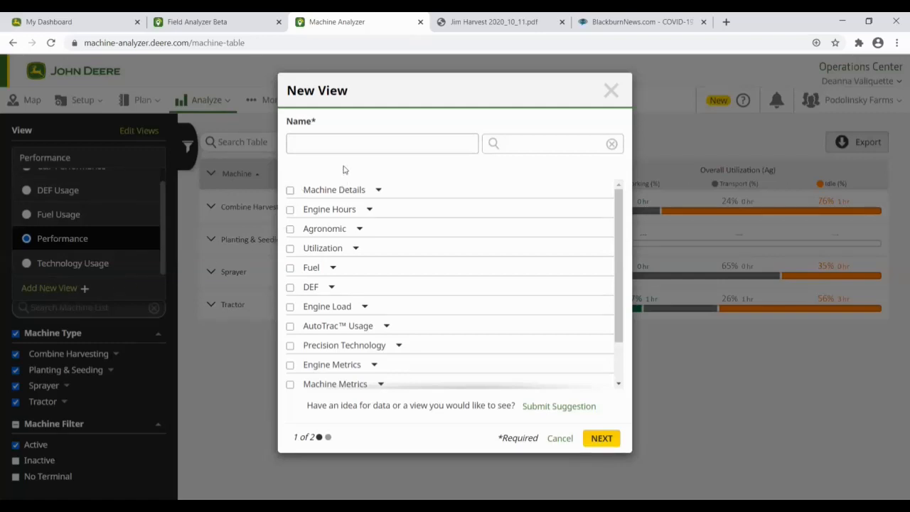
Step: Name the new view 'Combine' and tick Machine Pin and Model Year under Machine Details
left_click(342, 144)
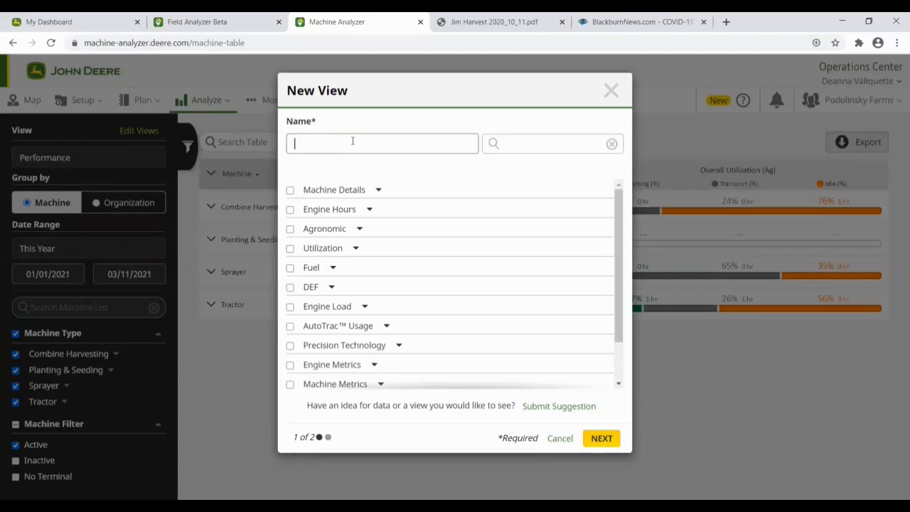
type("Combine")
left_click(378, 188)
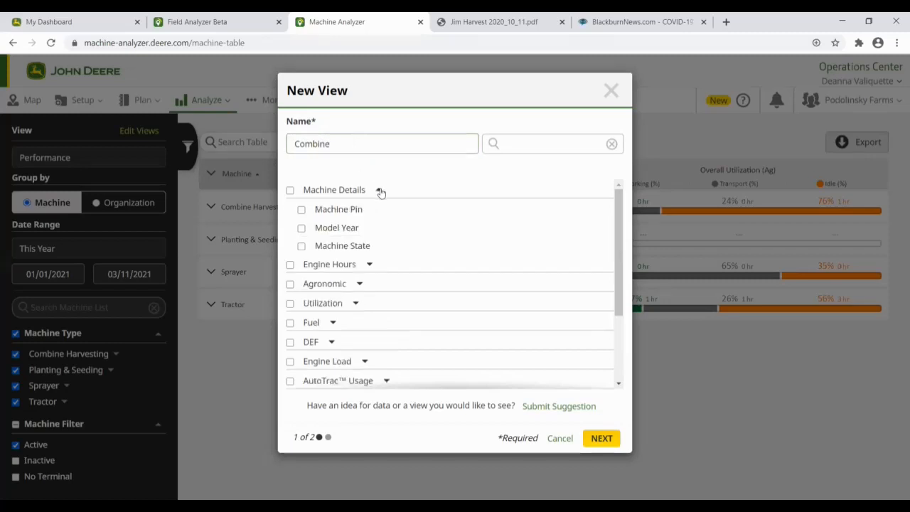
left_click(301, 210)
left_click(301, 228)
Step: Add Engine Hours and Ag utilization metrics, including idle hours and working percent
scroll(617, 216, "down", 1)
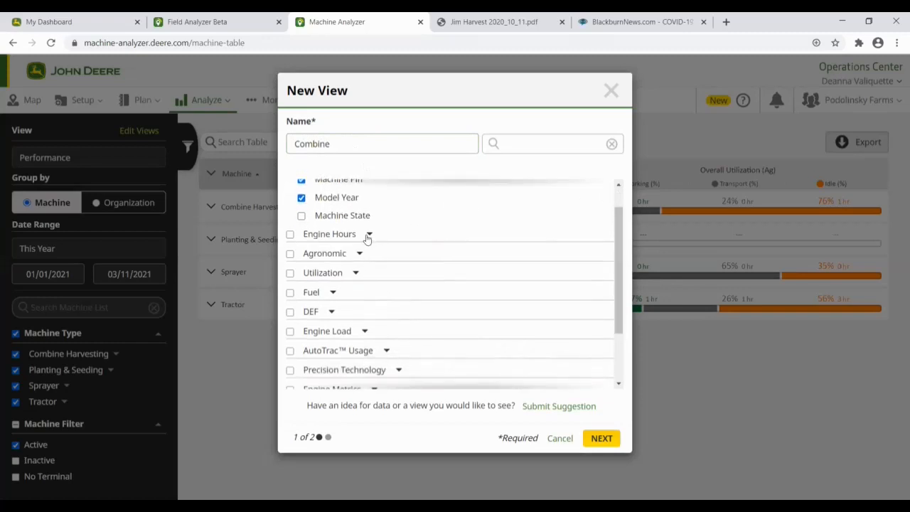
left_click(368, 234)
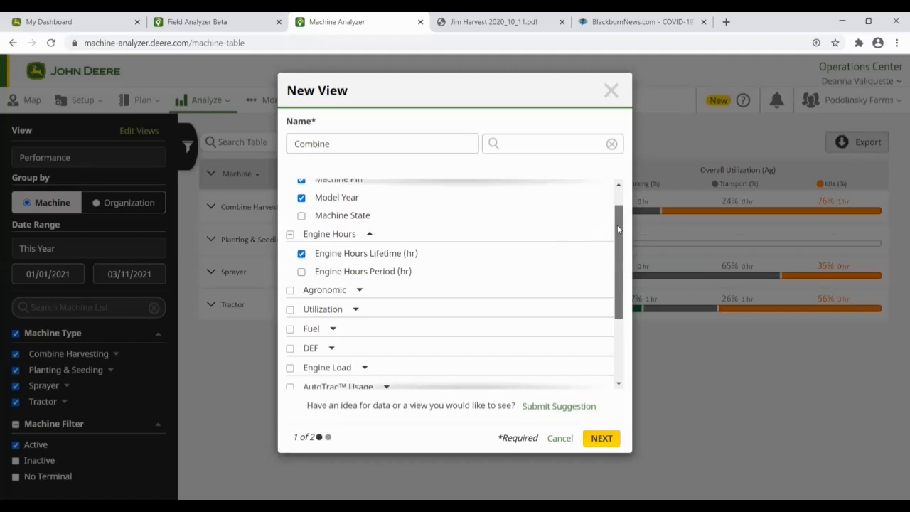
scroll(610, 241, "down", 1)
left_click(358, 234)
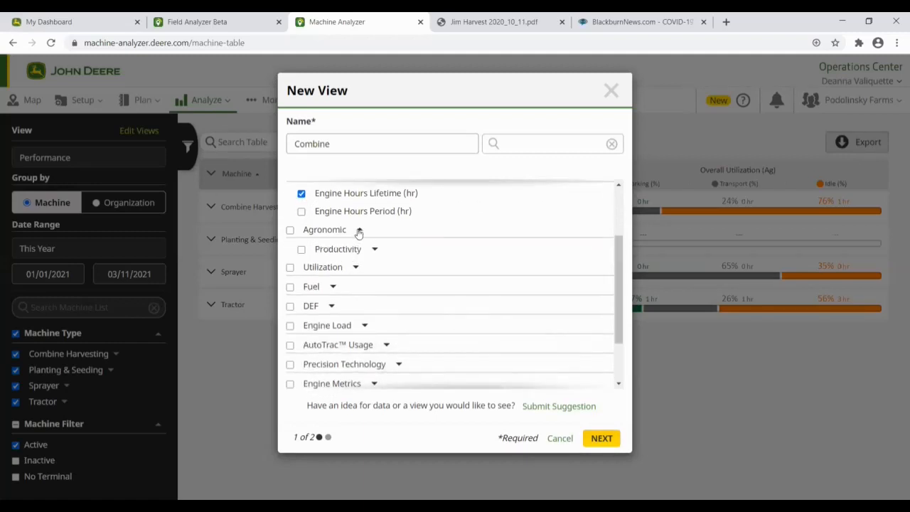
left_click(358, 233)
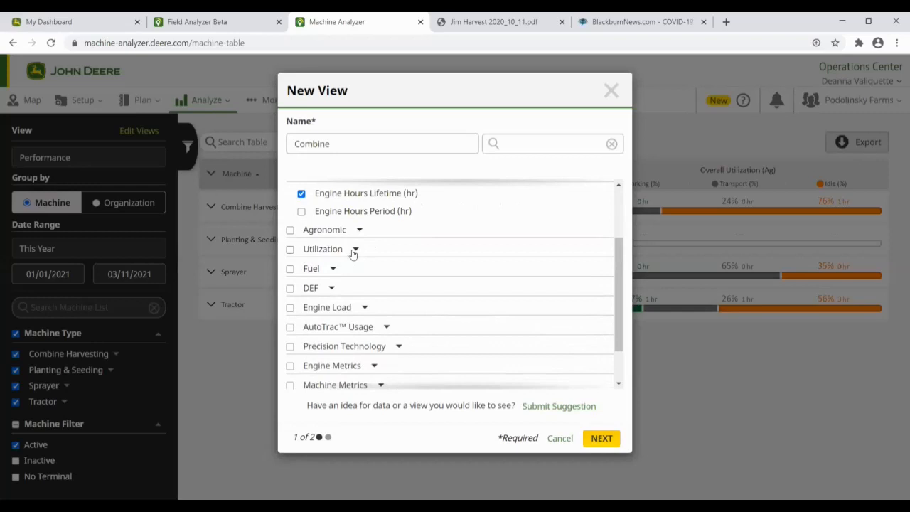
left_click(354, 251)
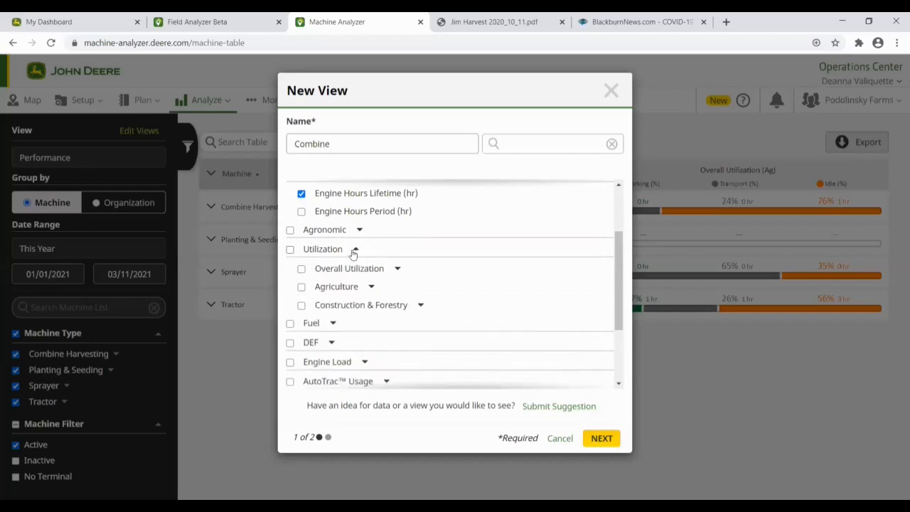
left_click(370, 288)
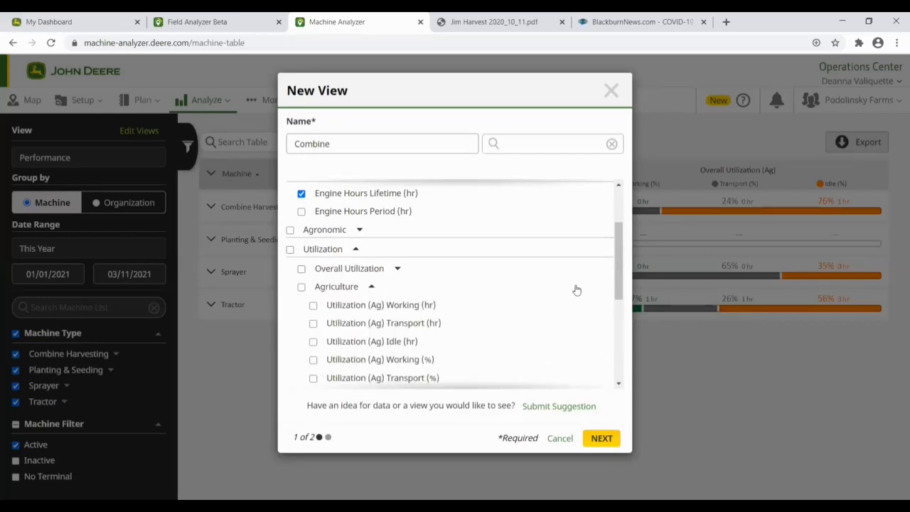
scroll(612, 264, "down", 2)
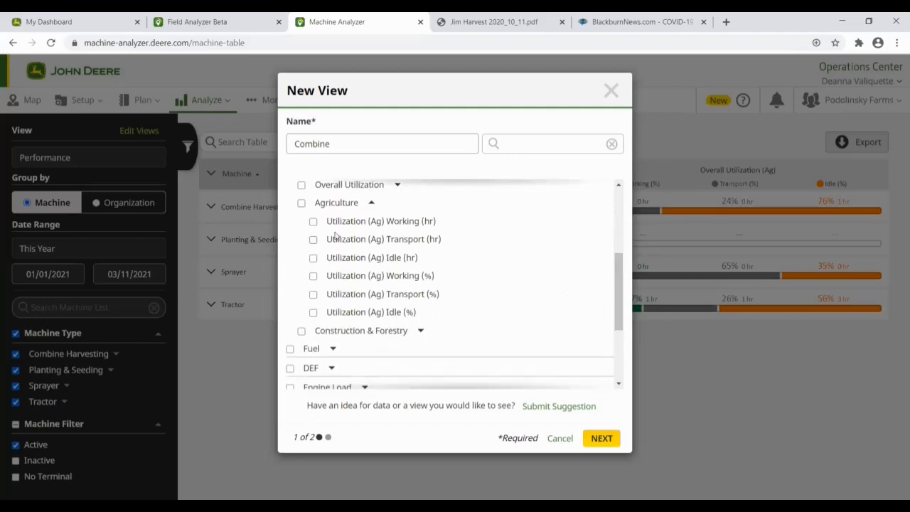
left_click(313, 276)
left_click_drag(617, 294, 618, 332)
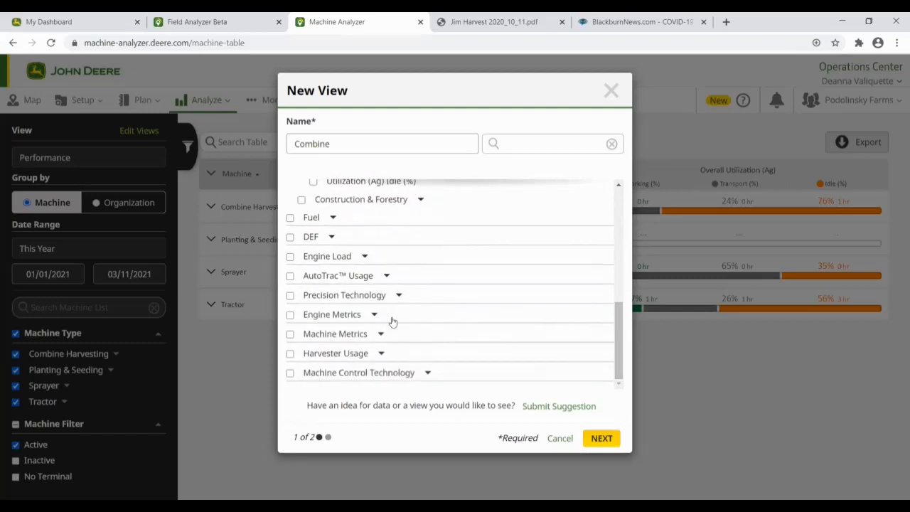
left_click(385, 276)
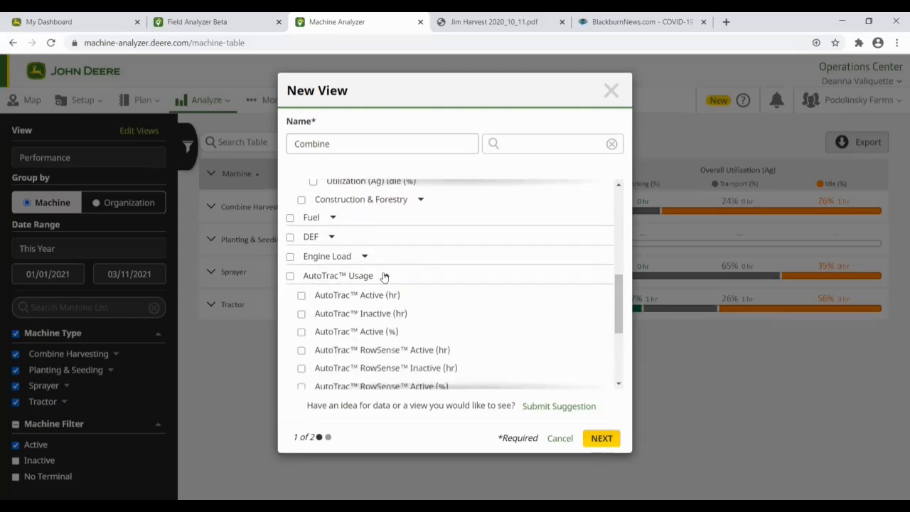
scroll(613, 300, "down", 2)
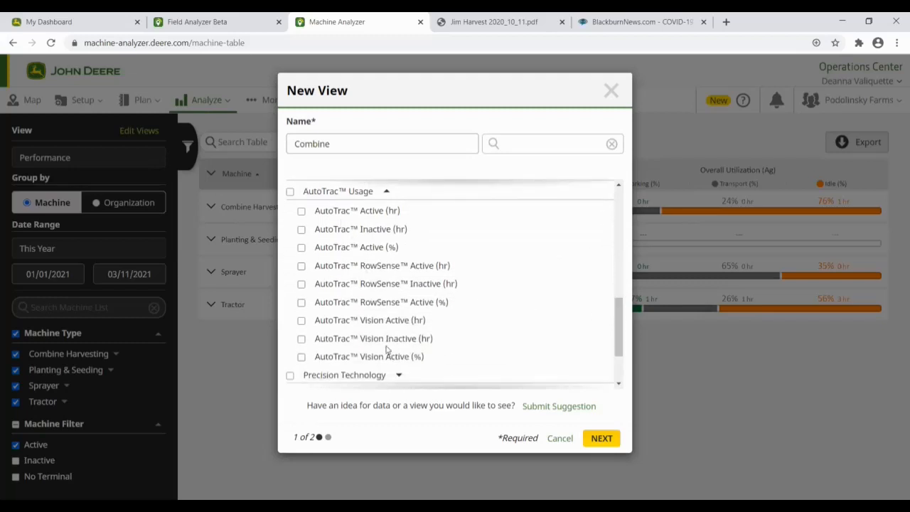
left_click_drag(618, 317, 618, 342)
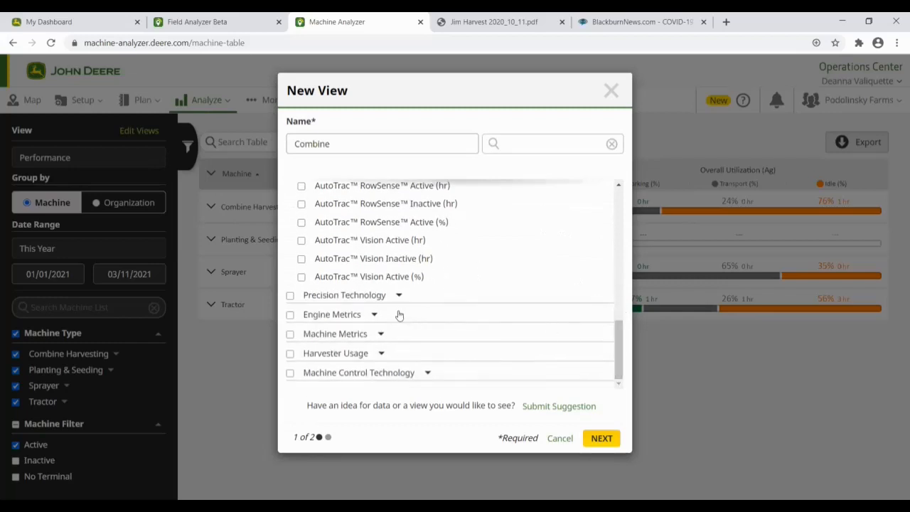
Step: Limit Harvester Usage to the grain-tank idle engine load factors, then save the Combine view
left_click(381, 353)
left_click(290, 353)
left_click_drag(619, 214, 618, 220)
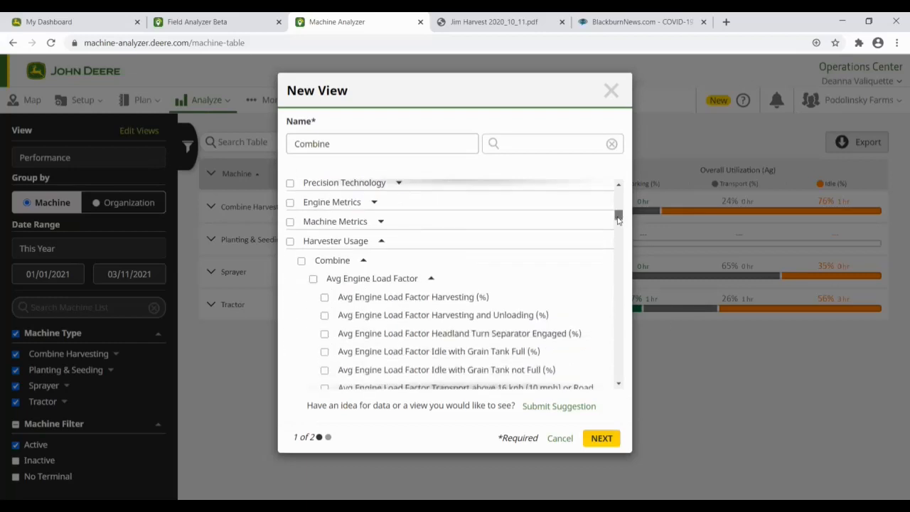
scroll(524, 258, "down", 3)
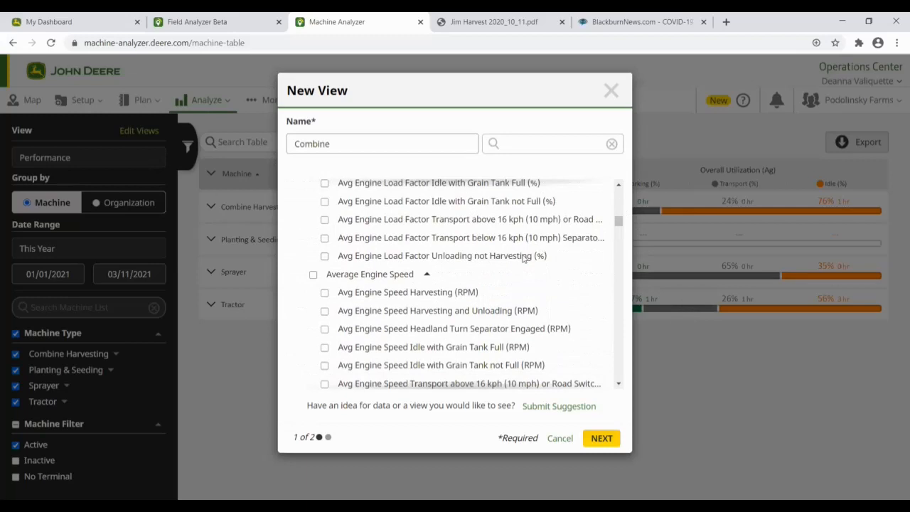
scroll(422, 293, "up", 2)
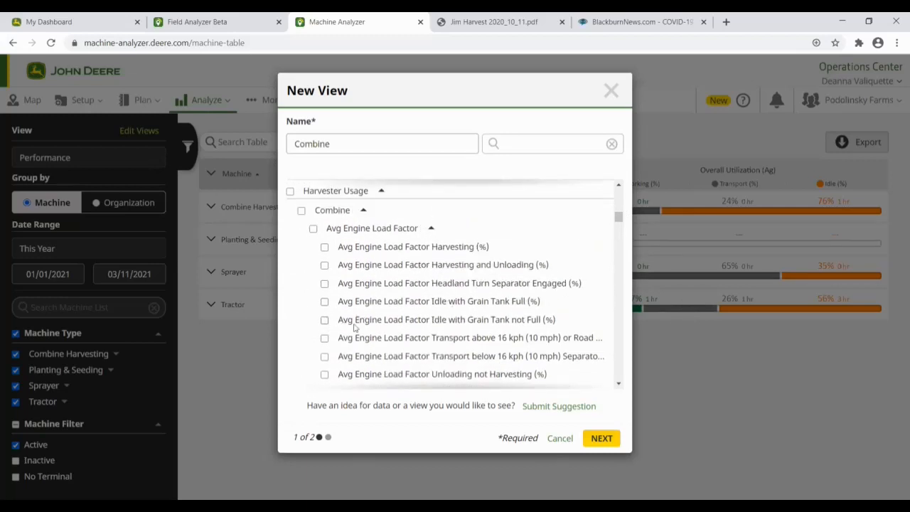
left_click(324, 303)
left_click(601, 438)
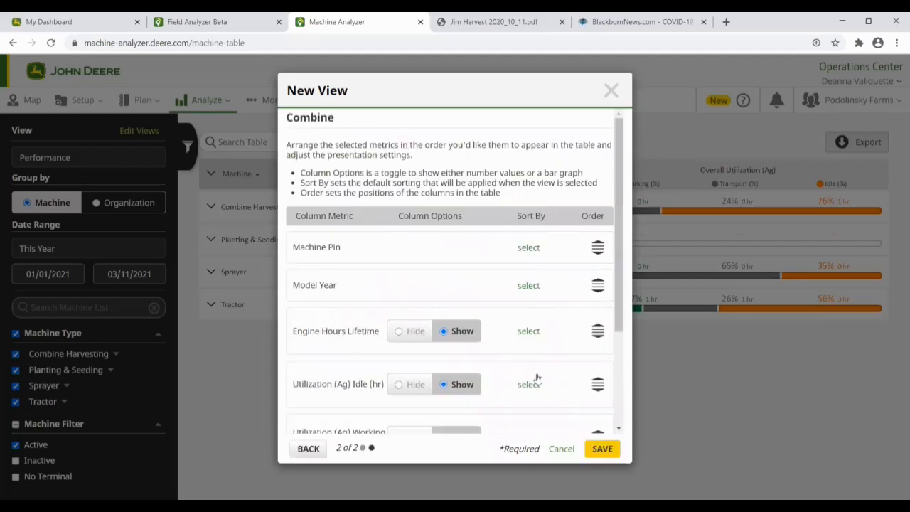
left_click(604, 447)
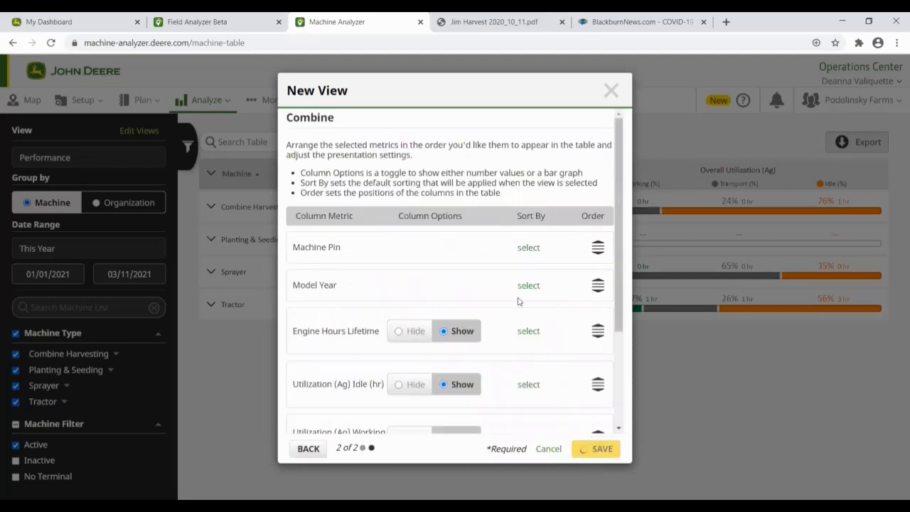
Step: Apply the Combine view and expand Combine Harvesting down to the 2015 S670, reviewing its columns
left_click(107, 159)
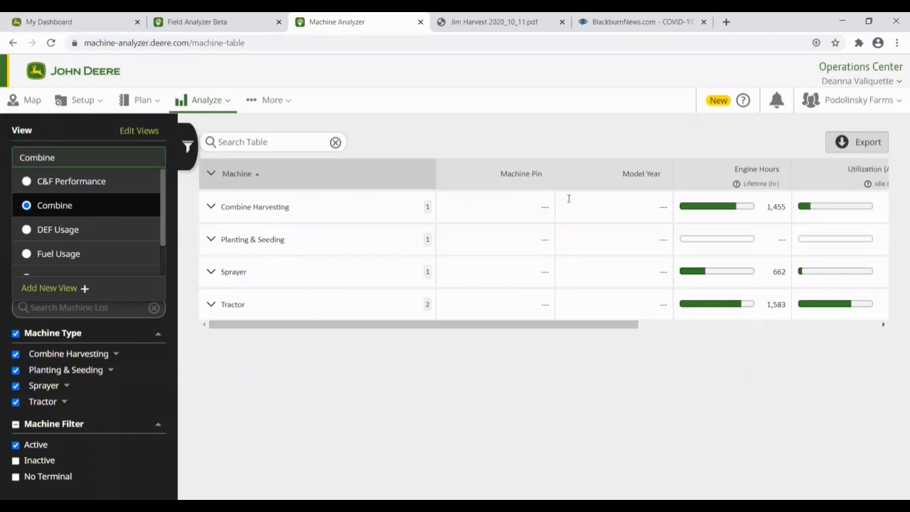
left_click(212, 208)
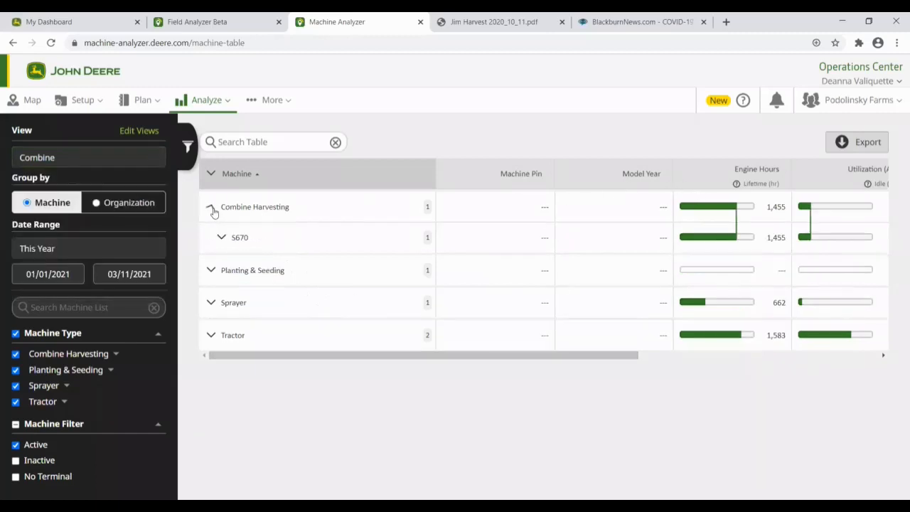
left_click(221, 238)
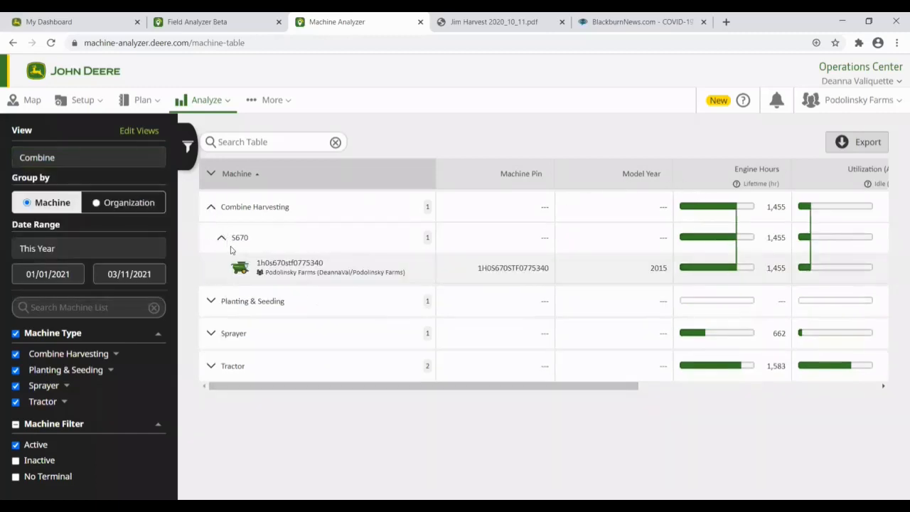
left_click_drag(450, 385, 711, 380)
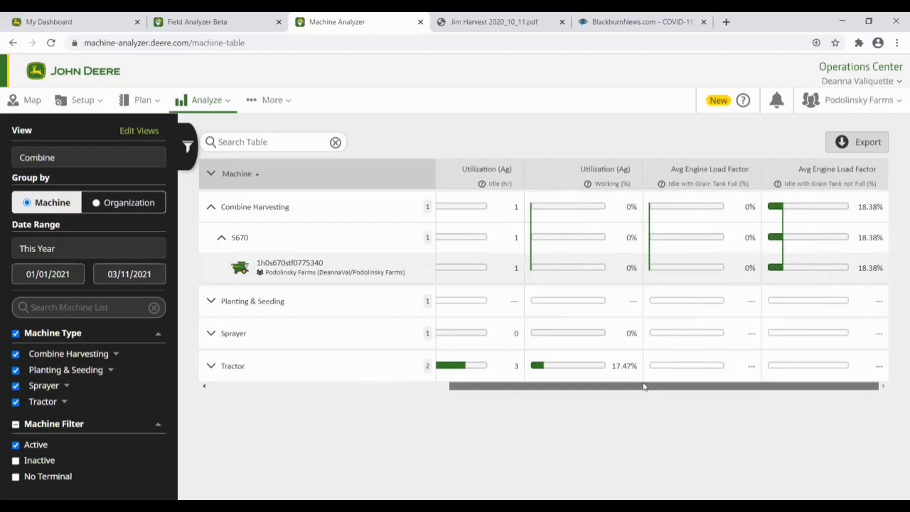
scroll(497, 387, "left", 5)
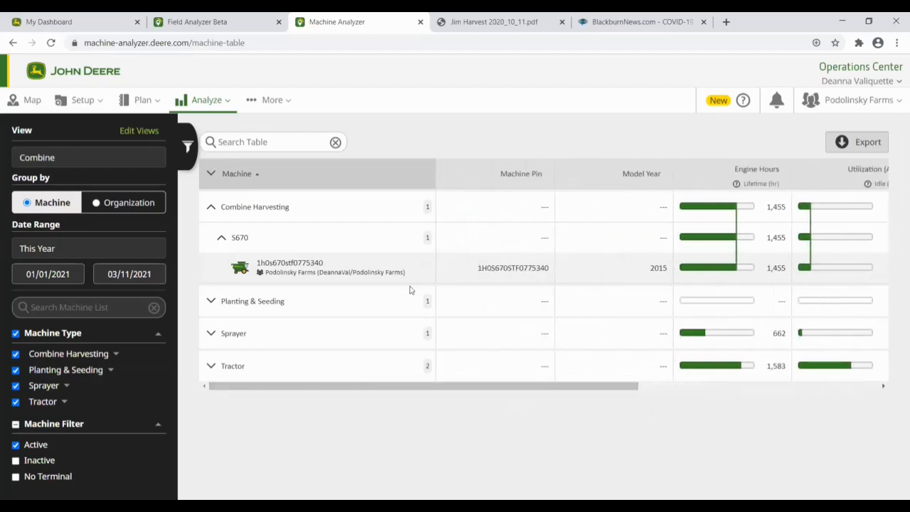
Step: Go to Work Planner from the Plan menu, landing on the 2021 Tillage tab
left_click(226, 102)
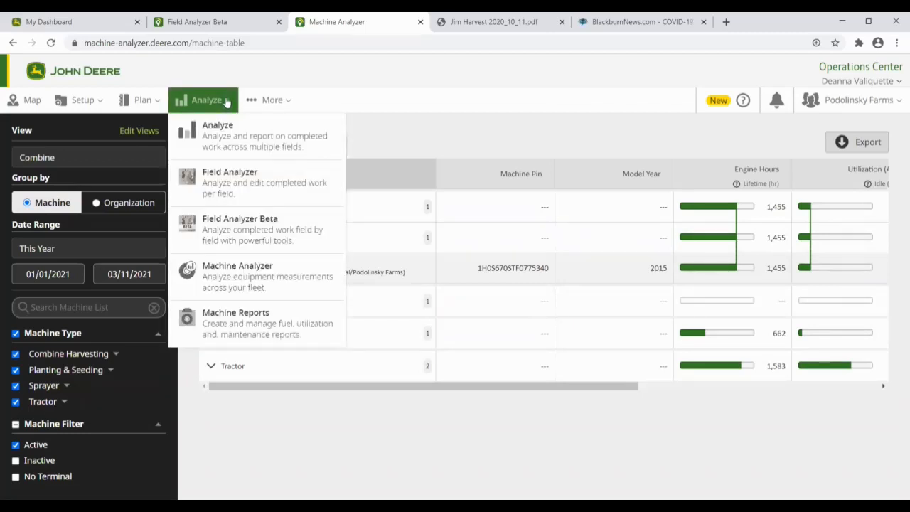
left_click(142, 101)
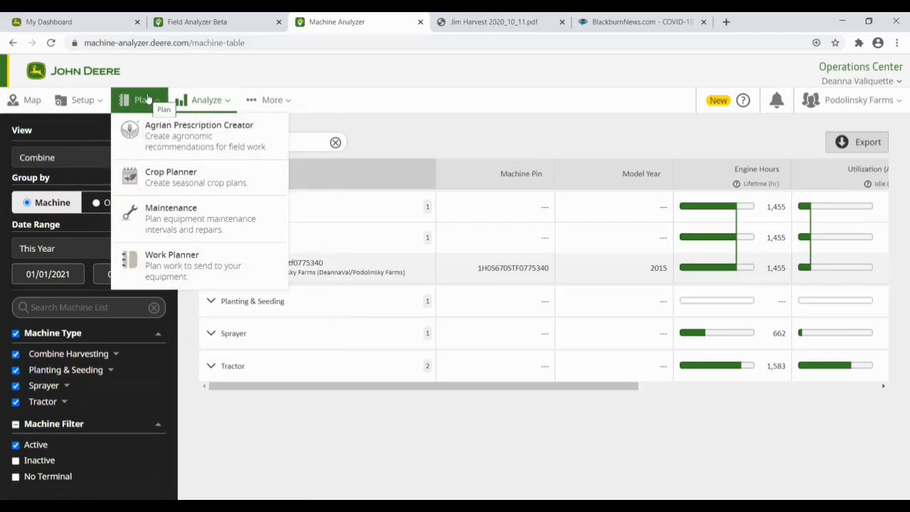
left_click(171, 268)
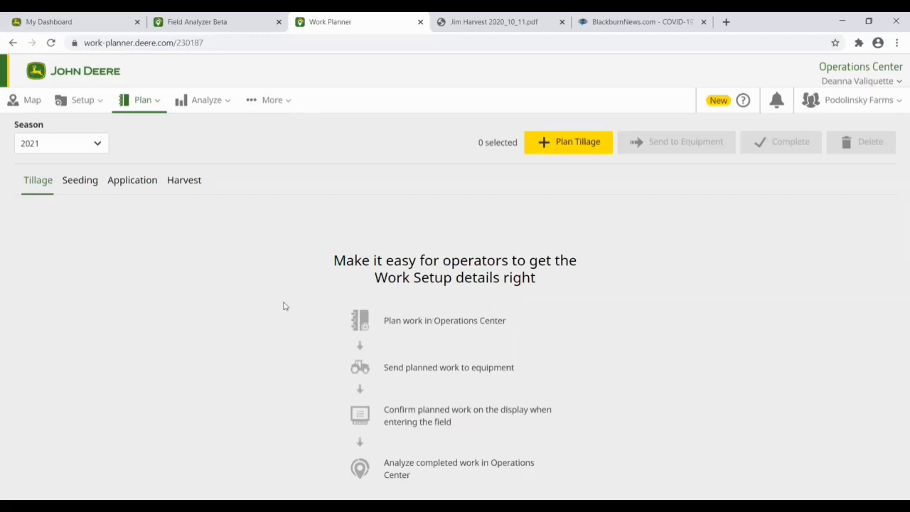
Step: Keep the 2021 season and start a new plan on the Seeding tab
left_click(95, 147)
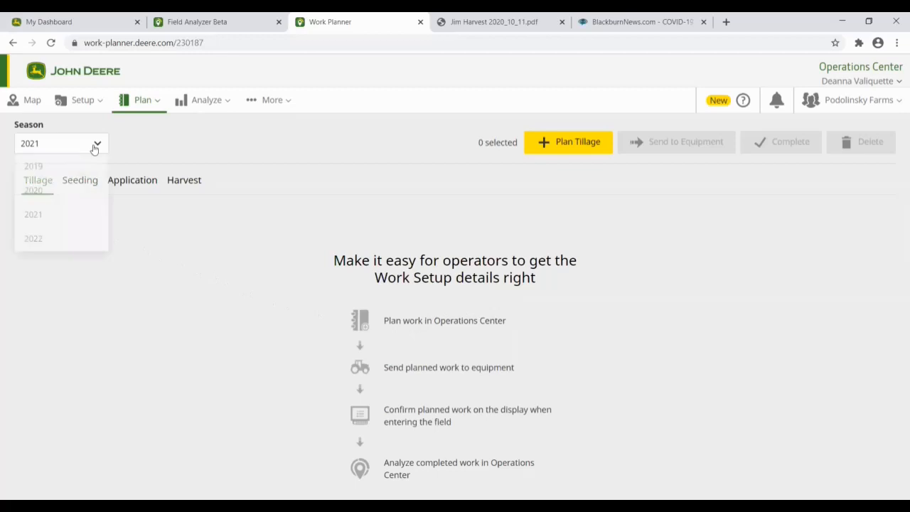
left_click(91, 152)
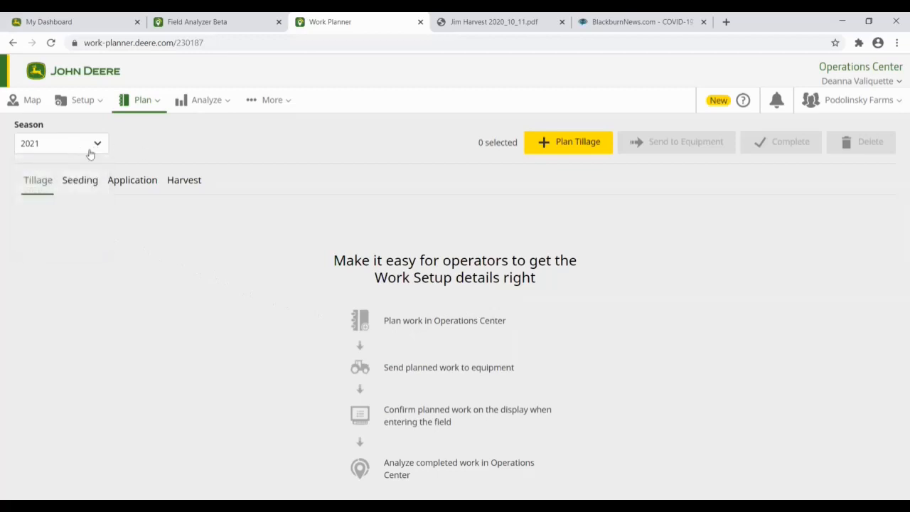
left_click(82, 186)
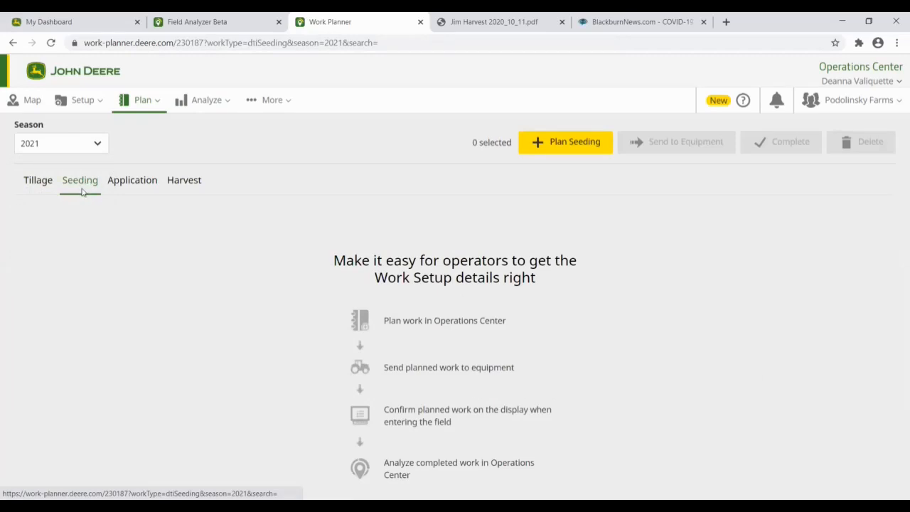
left_click(578, 145)
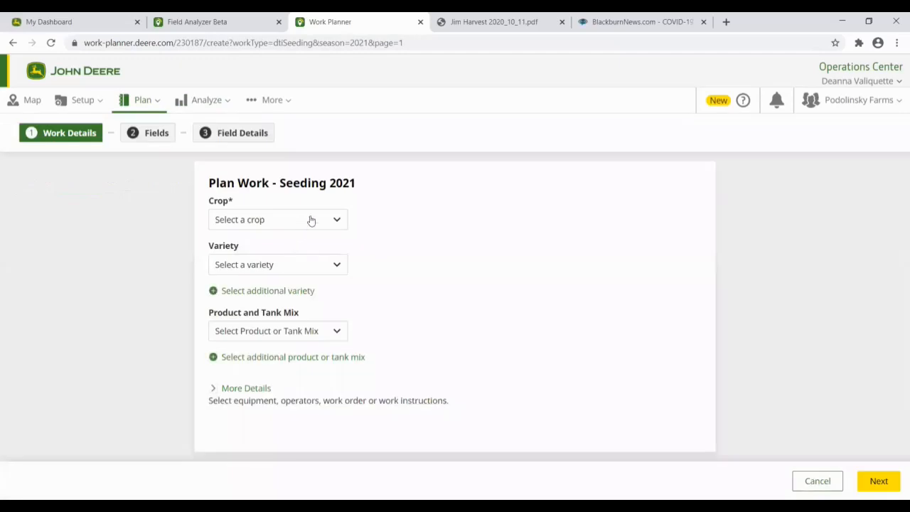
Step: Set the crop to Corn with varieties 52-84 and 50-78
left_click(311, 221)
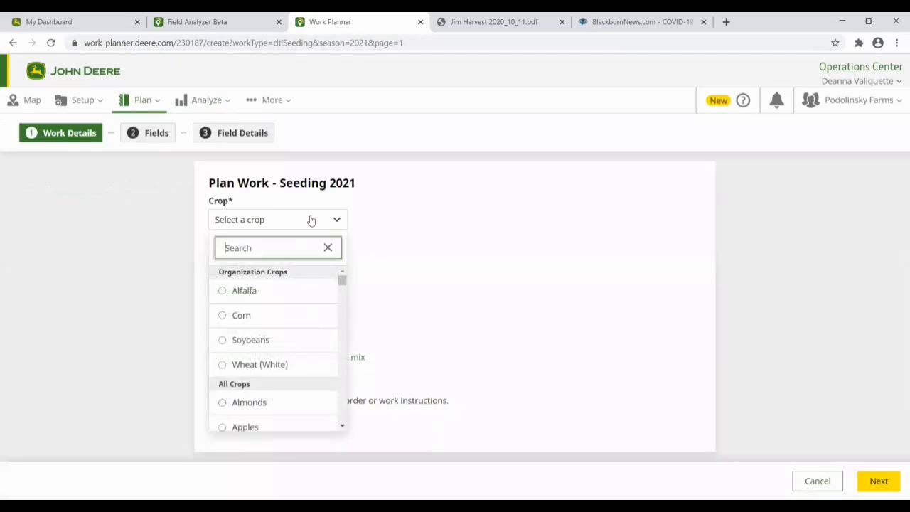
left_click(229, 321)
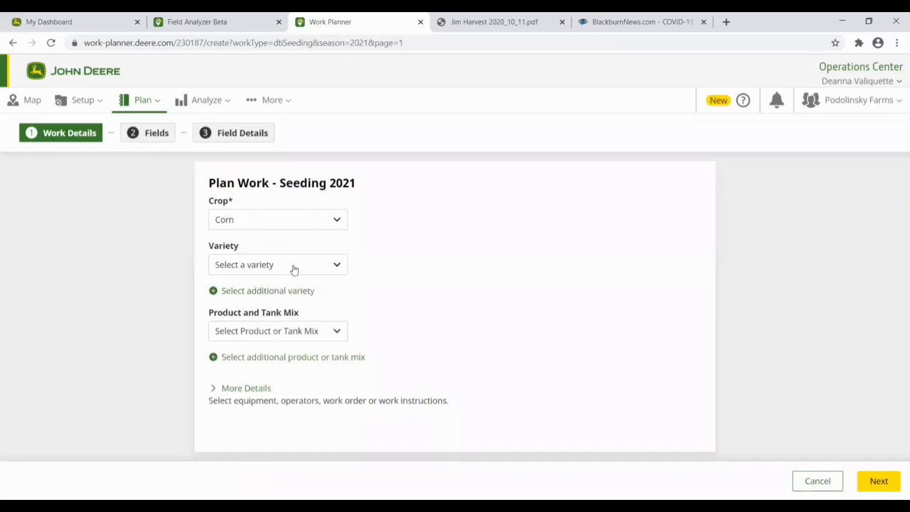
left_click(293, 267)
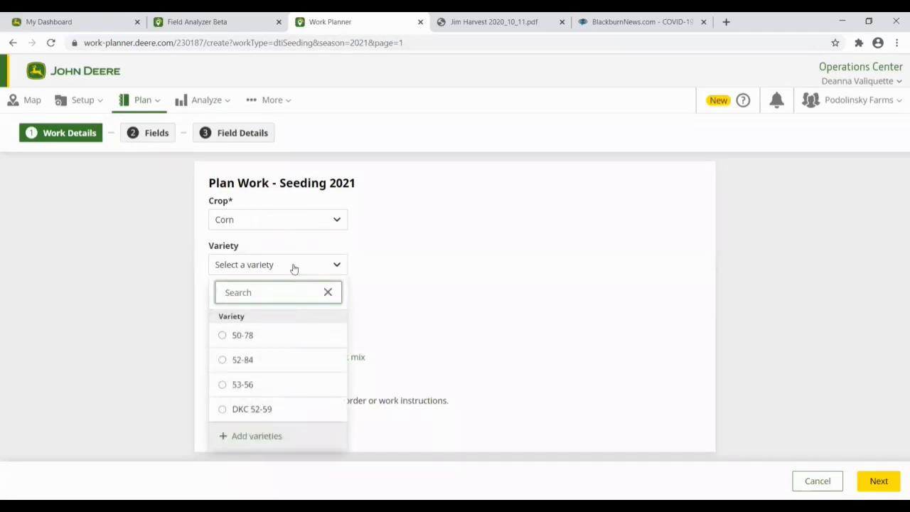
left_click(233, 361)
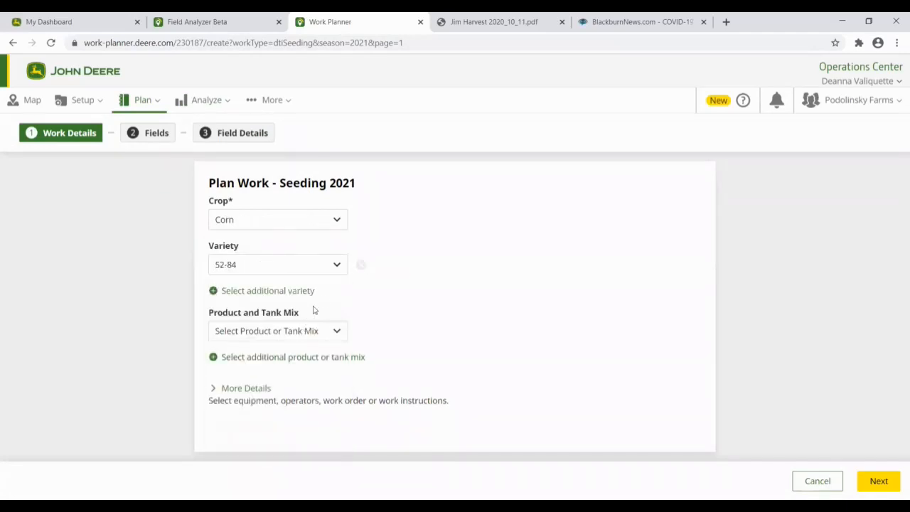
left_click(214, 291)
left_click(252, 303)
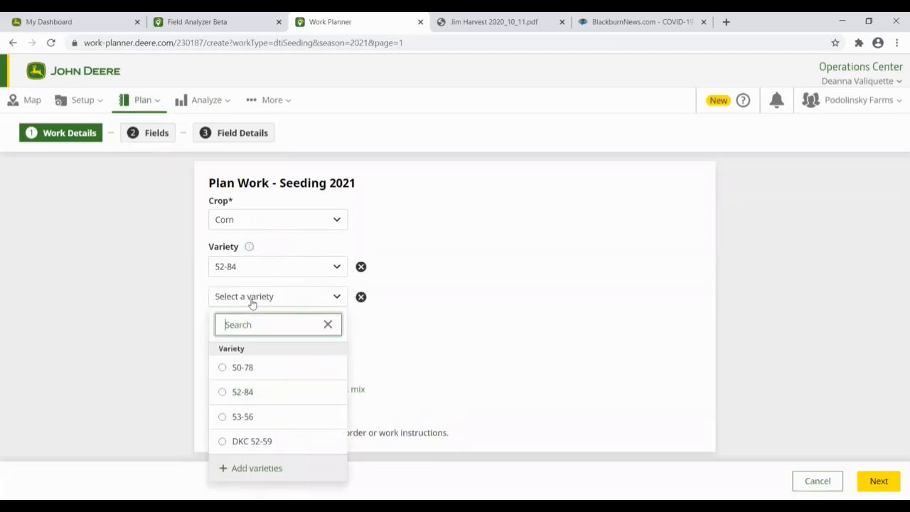
left_click(259, 361)
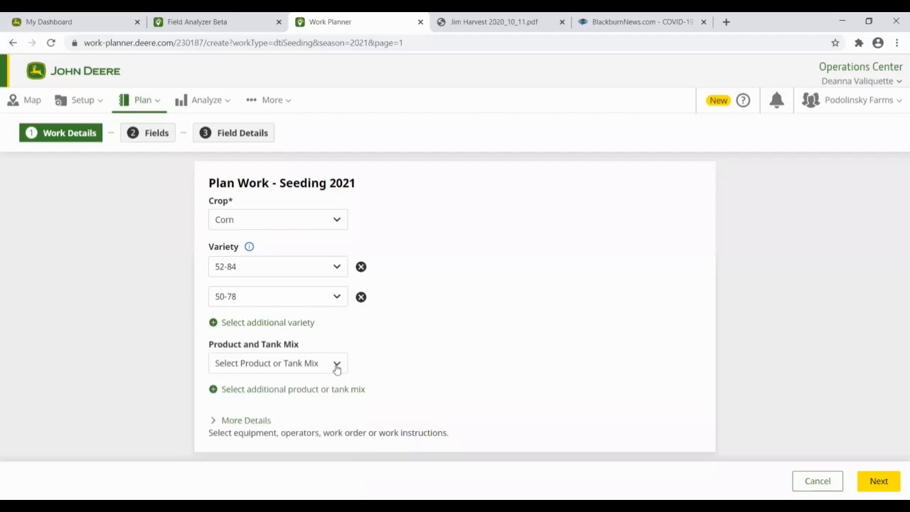
left_click(335, 366)
left_click(416, 265)
left_click(217, 421)
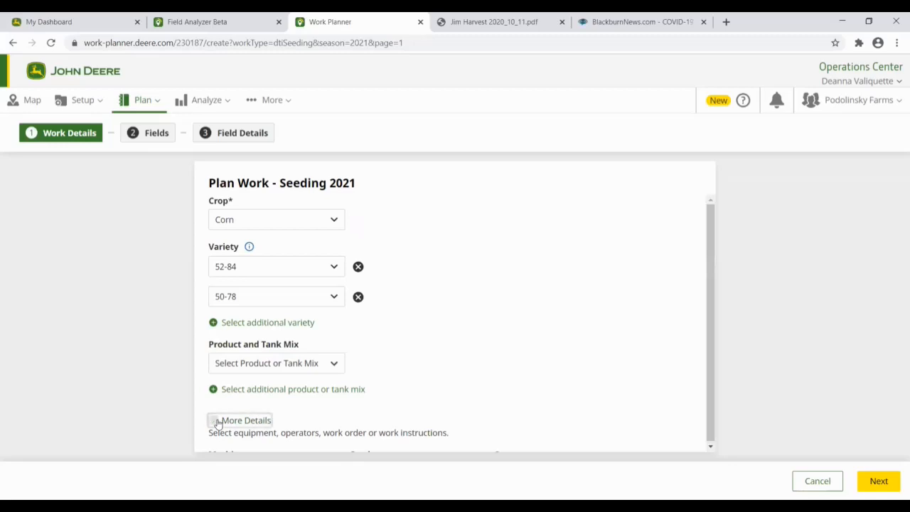
left_click_drag(707, 247, 726, 336)
left_click(329, 324)
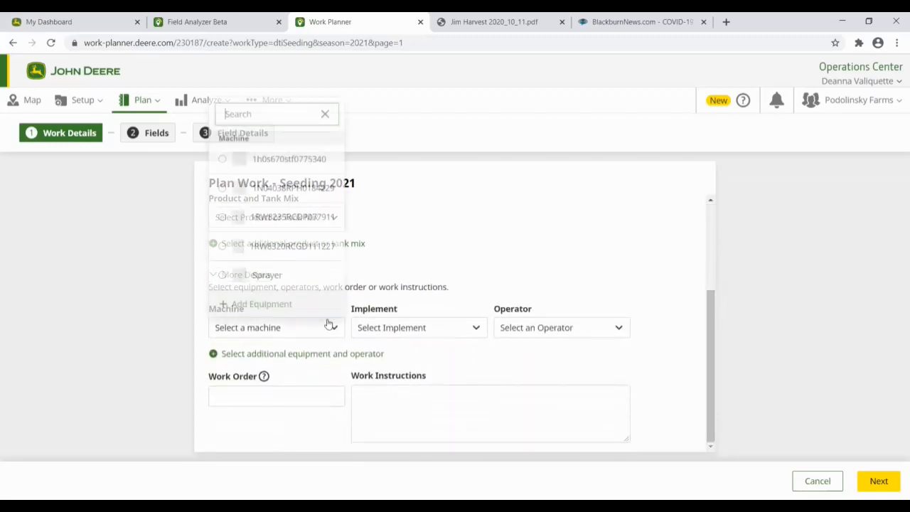
left_click(222, 216)
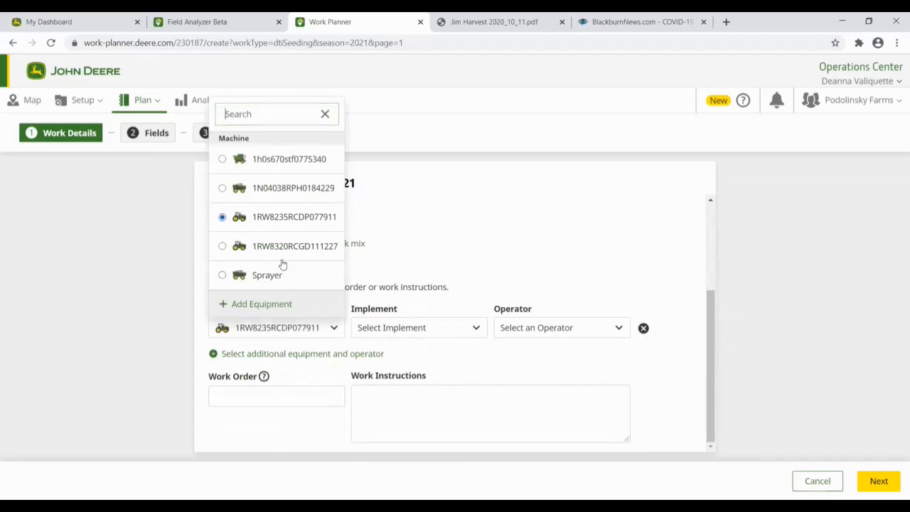
left_click(393, 329)
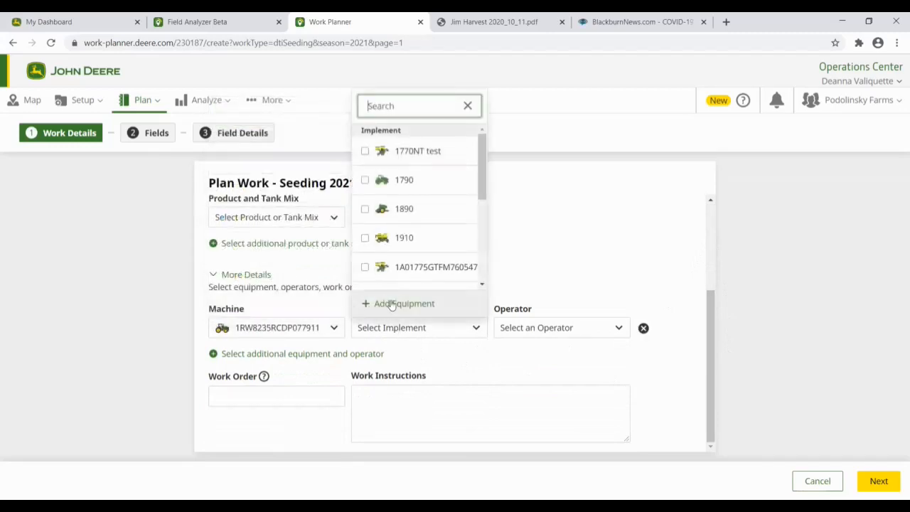
left_click(365, 151)
left_click(506, 331)
left_click(507, 398)
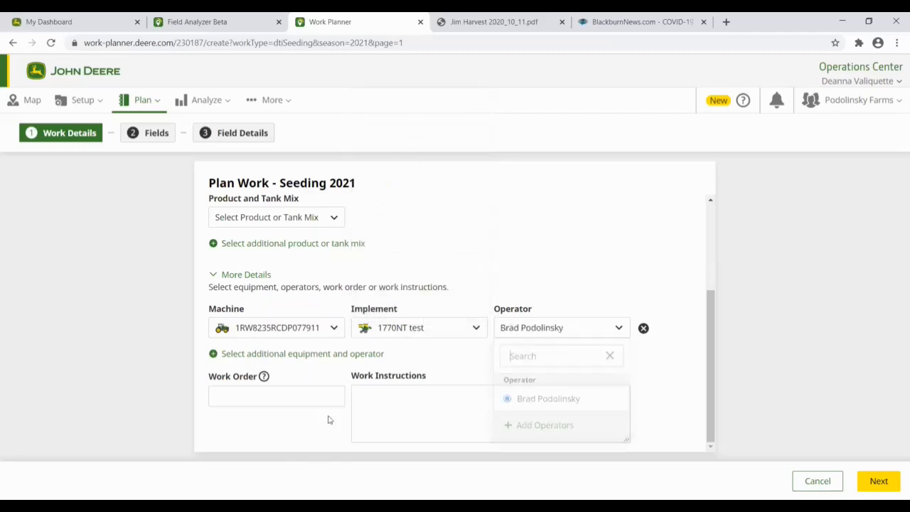
left_click(359, 391)
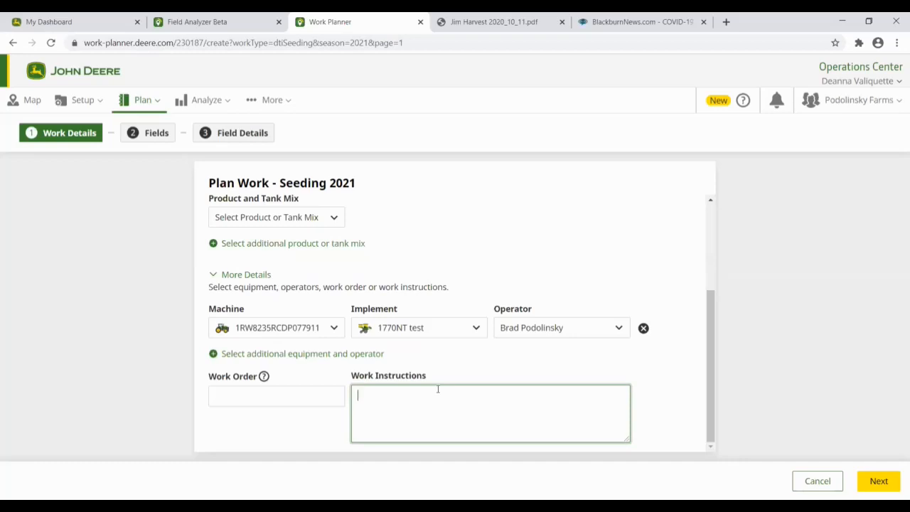
left_click(881, 481)
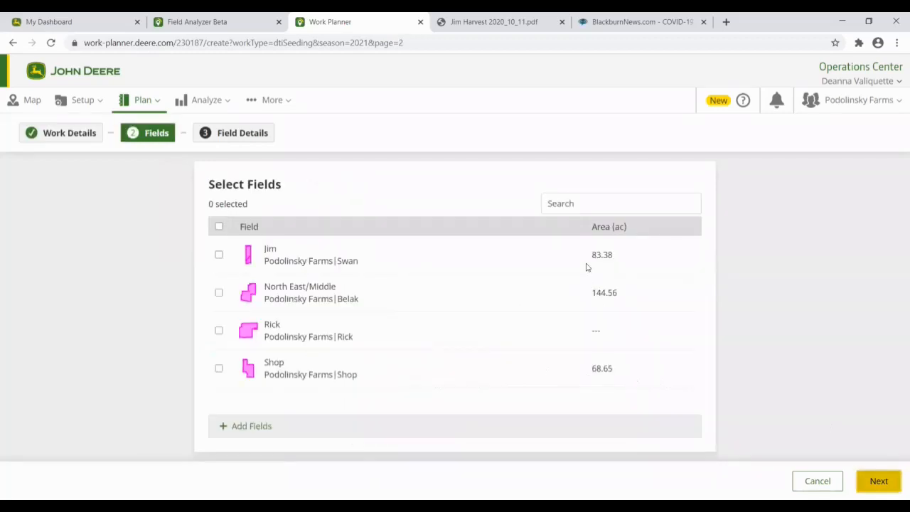
Step: Select field Rick, leave the 52-84 prescription file unset, and save the corn seeding plan
left_click(219, 330)
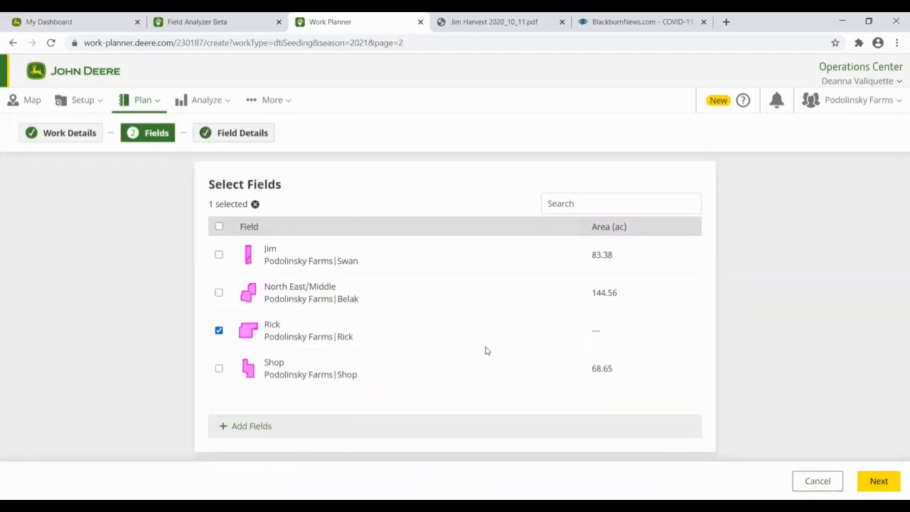
left_click(876, 481)
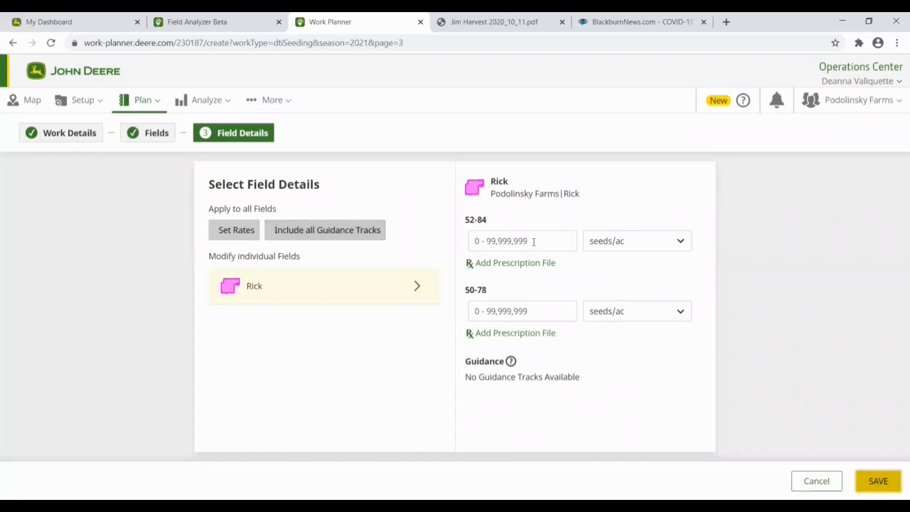
left_click(516, 265)
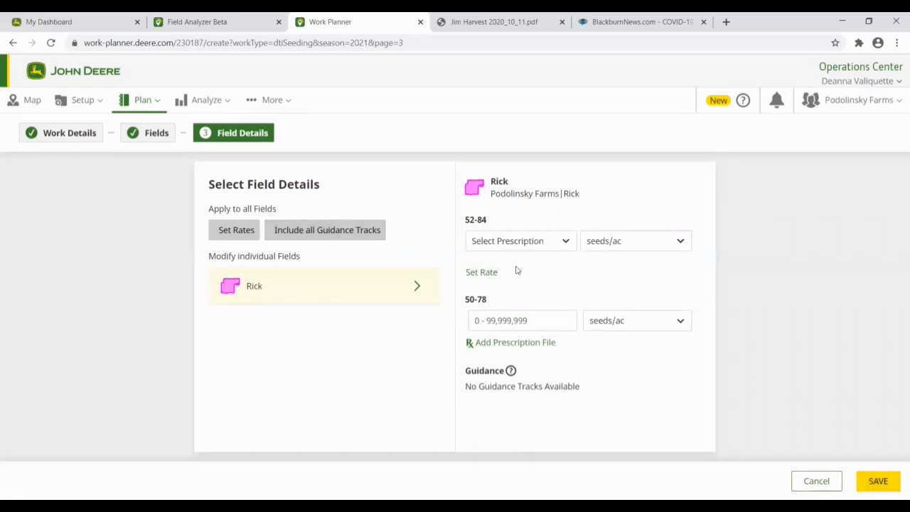
left_click(534, 252)
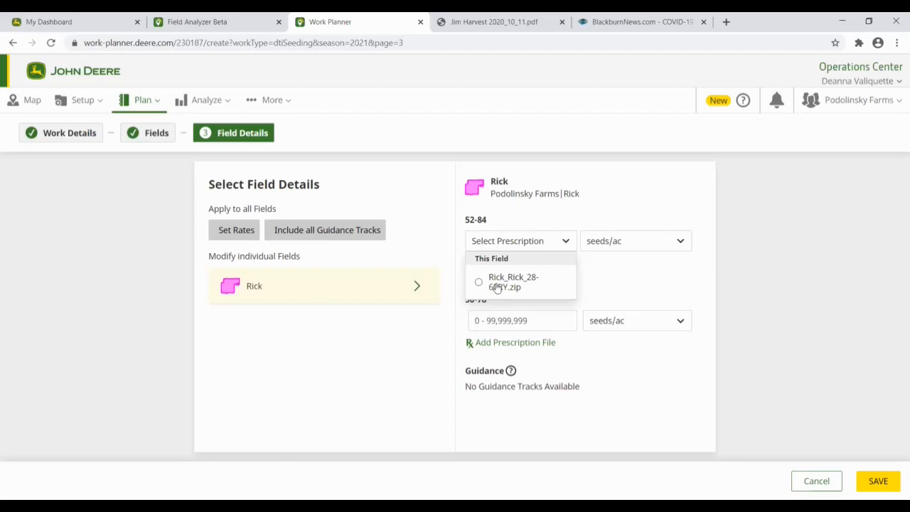
left_click(633, 258)
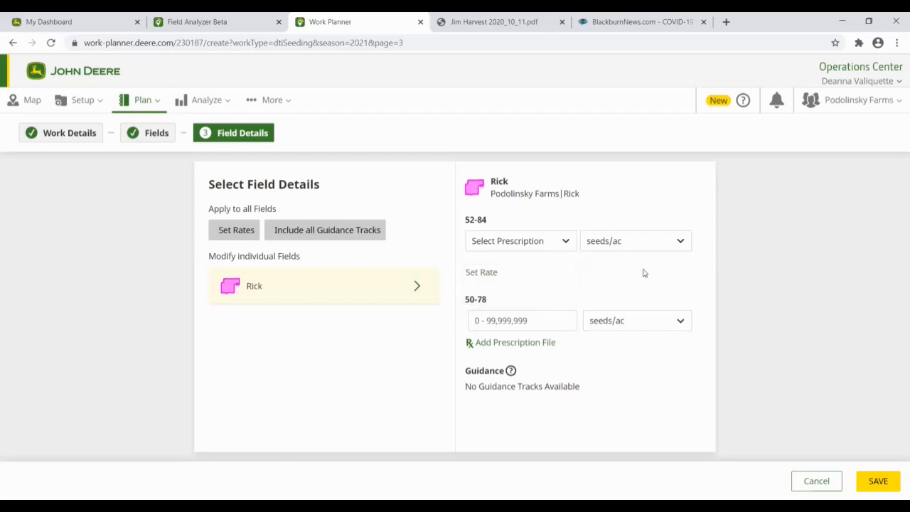
left_click(879, 482)
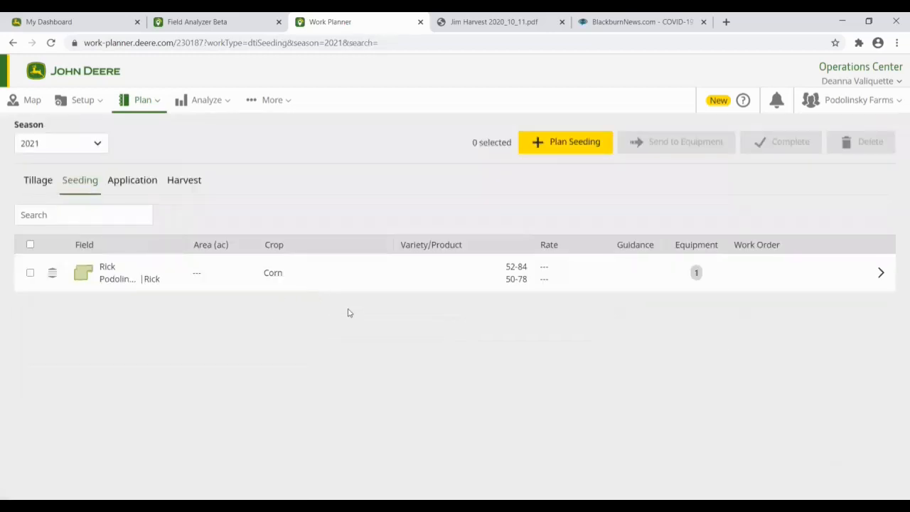
Step: Select the Rick seeding plan and delete it, confirming the prompt
left_click(30, 274)
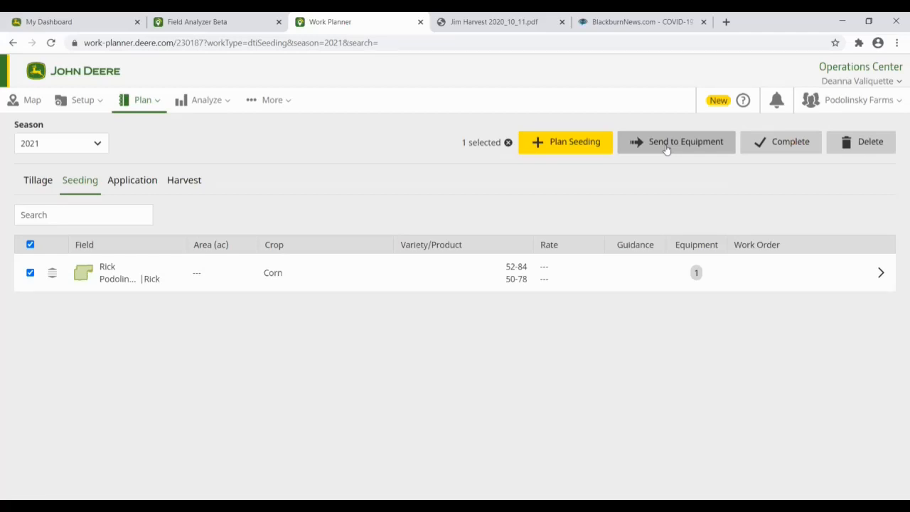
left_click(855, 141)
key("Return")
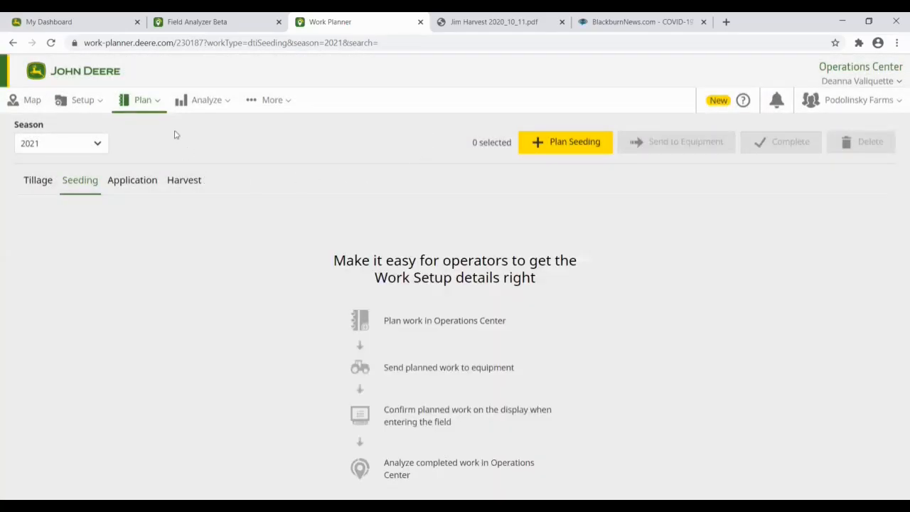
Step: Open the Release Notes from the help resources menu and scroll through them
left_click(731, 107)
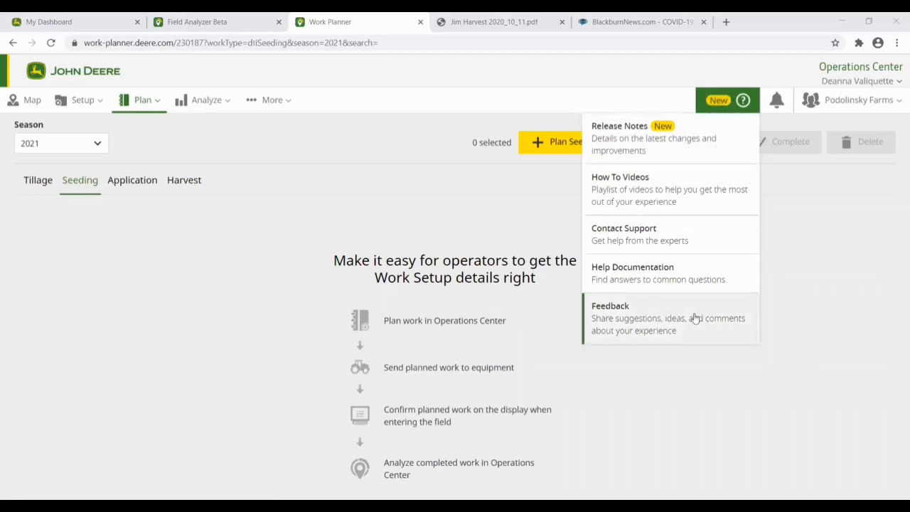
left_click(656, 147)
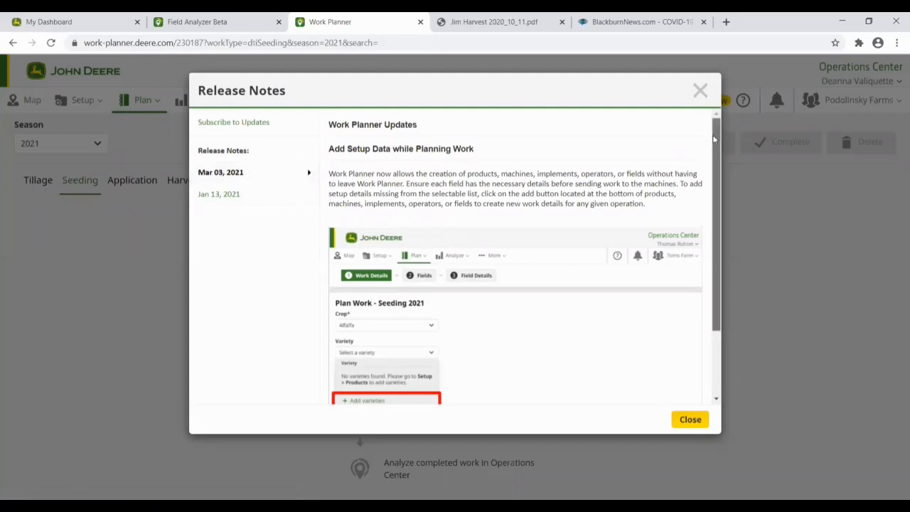
scroll(715, 230, "down", 3)
scroll(714, 160, "up", 2)
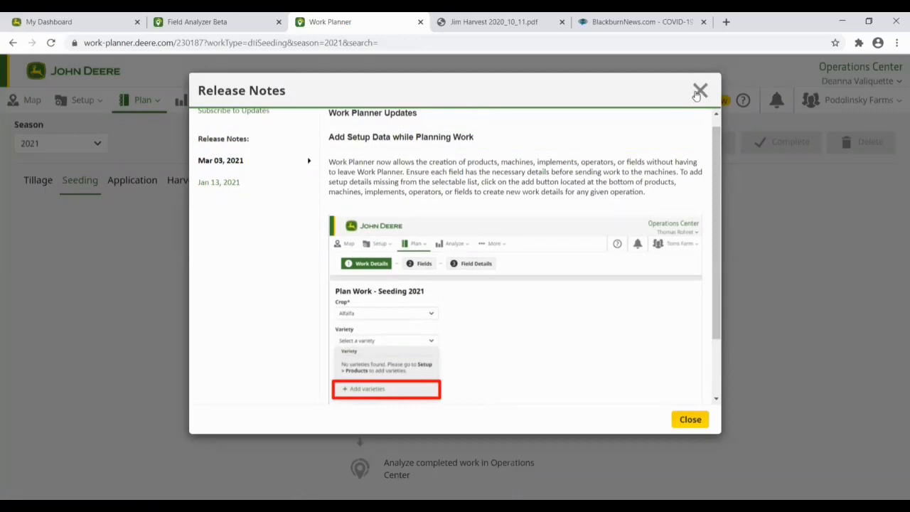
Step: Close the release notes and open the Operations Center Web & JDLink How To video playlist
left_click(699, 90)
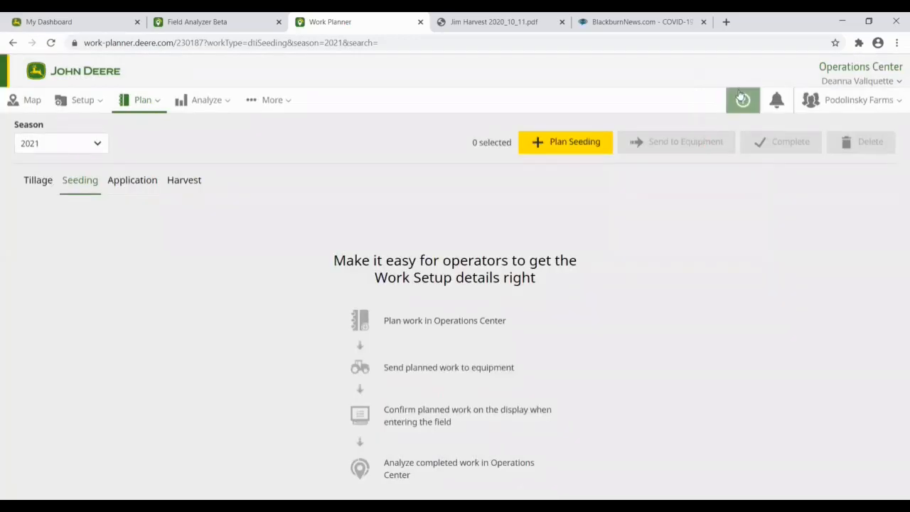
left_click(741, 100)
left_click(618, 203)
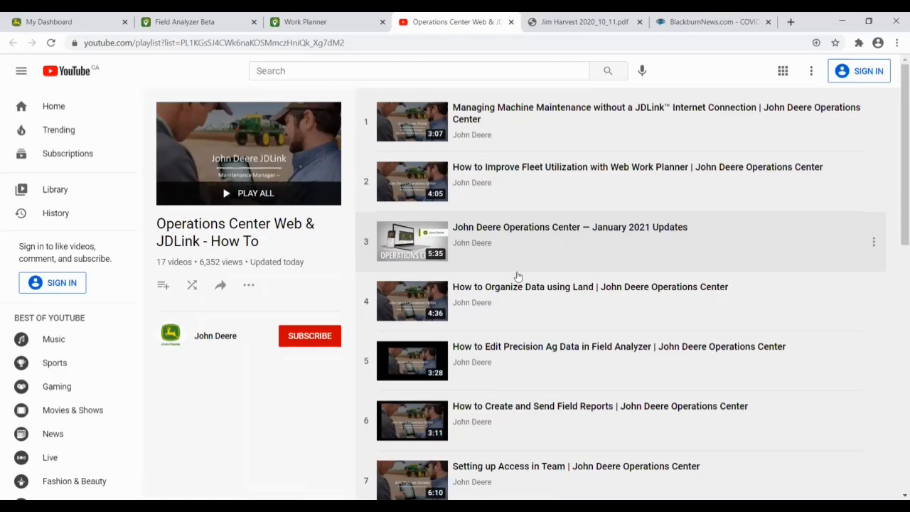
Step: Scroll down through the 17-video How To playlist on YouTube, then back up
scroll(543, 348, "down", 2)
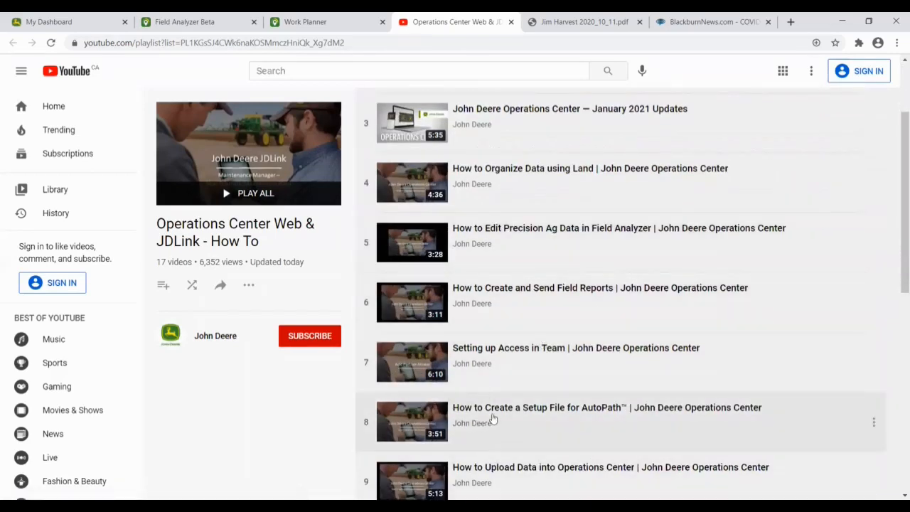
scroll(491, 419, "down", 1)
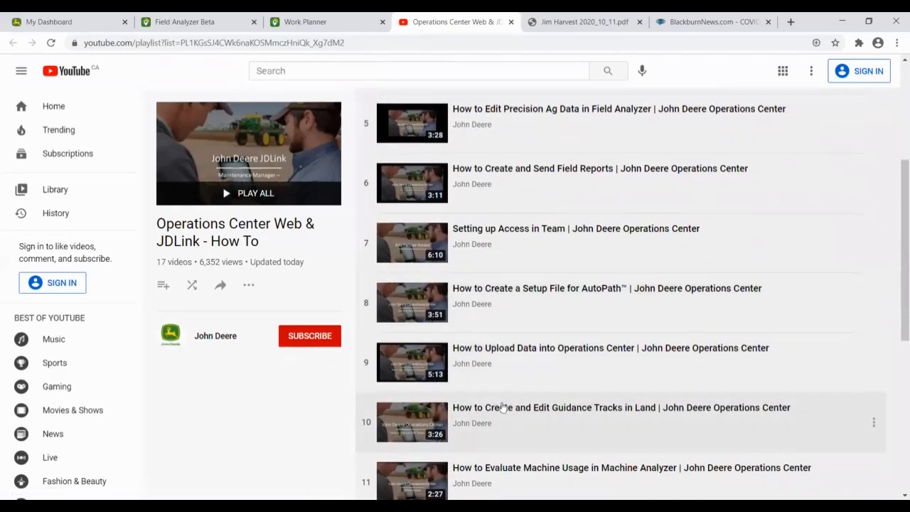
scroll(499, 401, "down", 2)
scroll(496, 386, "up", 5)
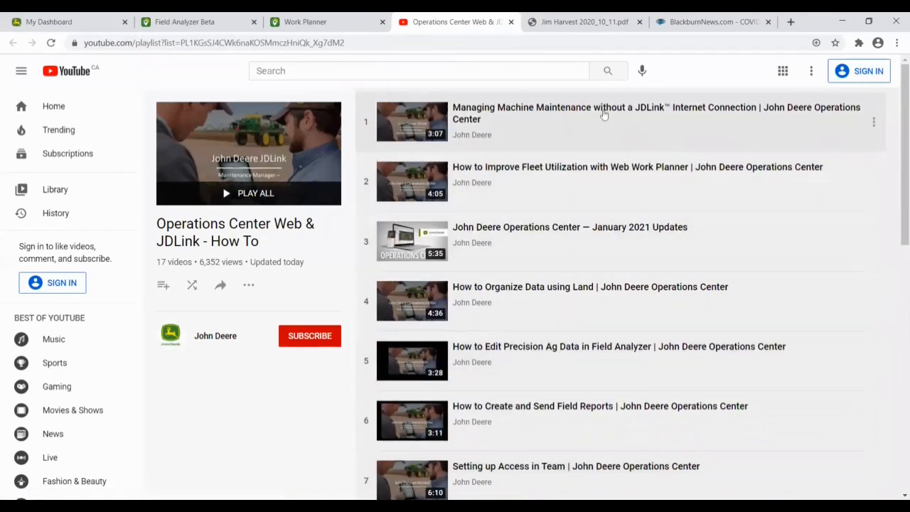
Step: From Field Analyzer Beta's help menu, open the website support contact form and look it over
left_click(213, 21)
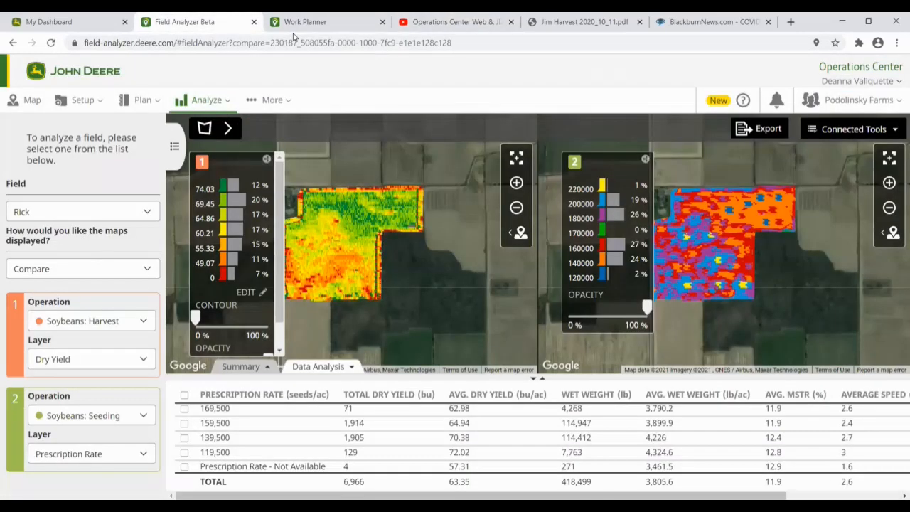
left_click(741, 100)
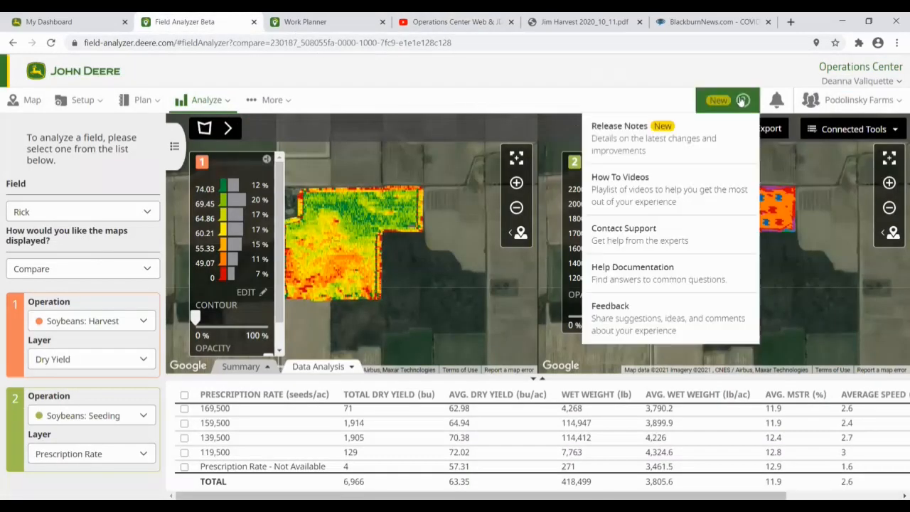
left_click(617, 241)
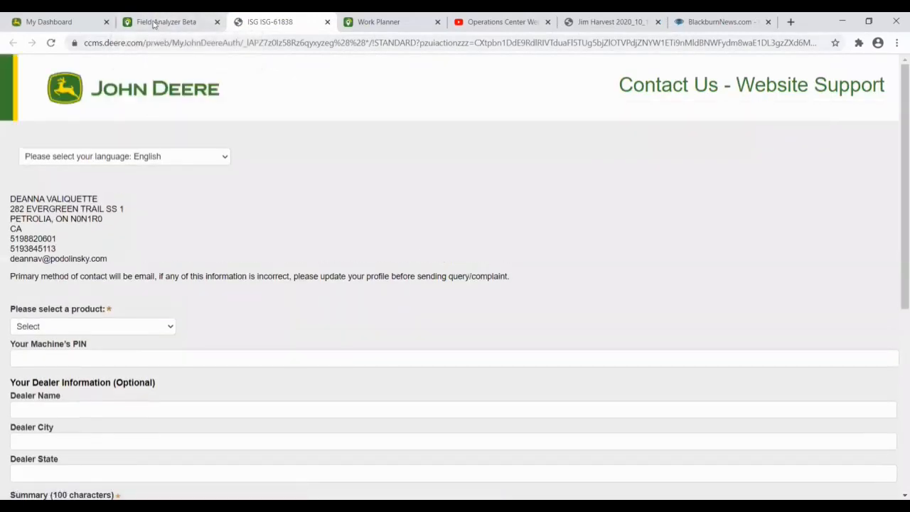
scroll(143, 347, "down", 3)
scroll(140, 342, "up", 3)
Step: Back in Field Analyzer Beta, open the Help Documentation in the Answer Center
left_click(165, 22)
left_click(739, 100)
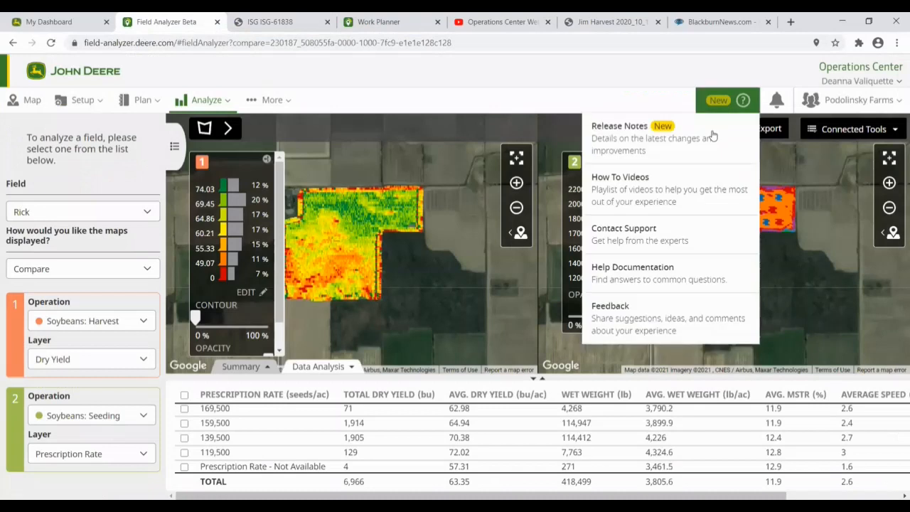
left_click(616, 276)
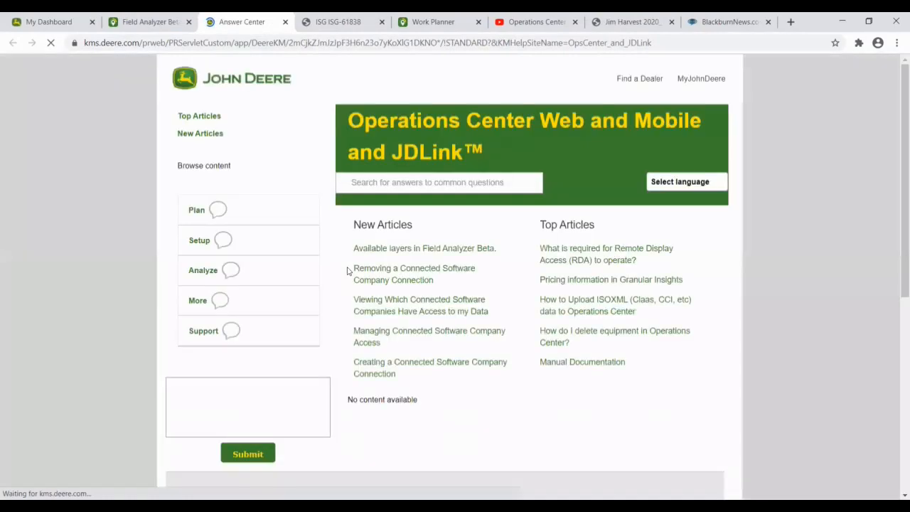
Step: List the Answer Center's Setup > Land articles, then reopen Field Analyzer's help resources list
left_click(182, 241)
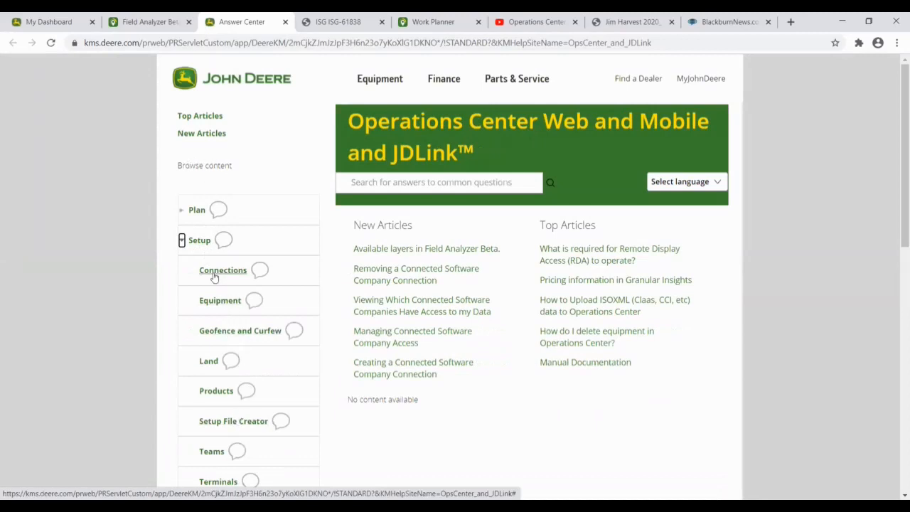
left_click(209, 362)
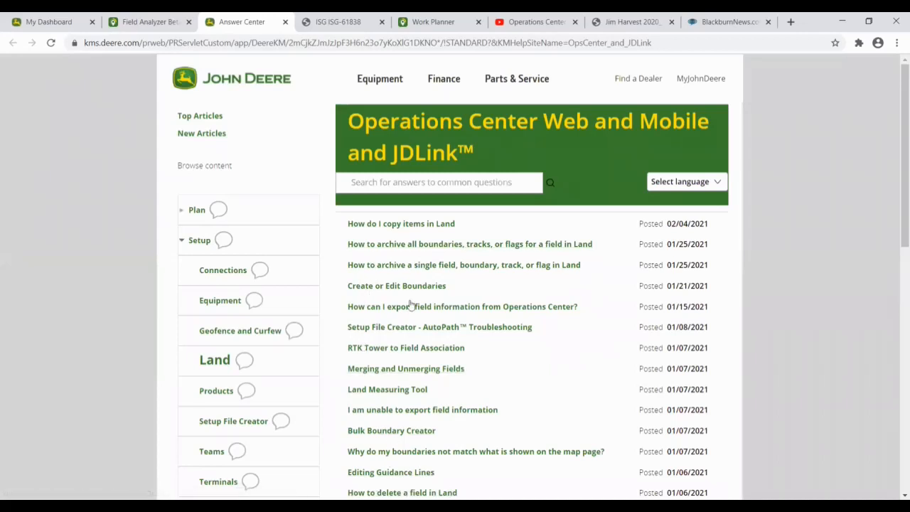
left_click(355, 183)
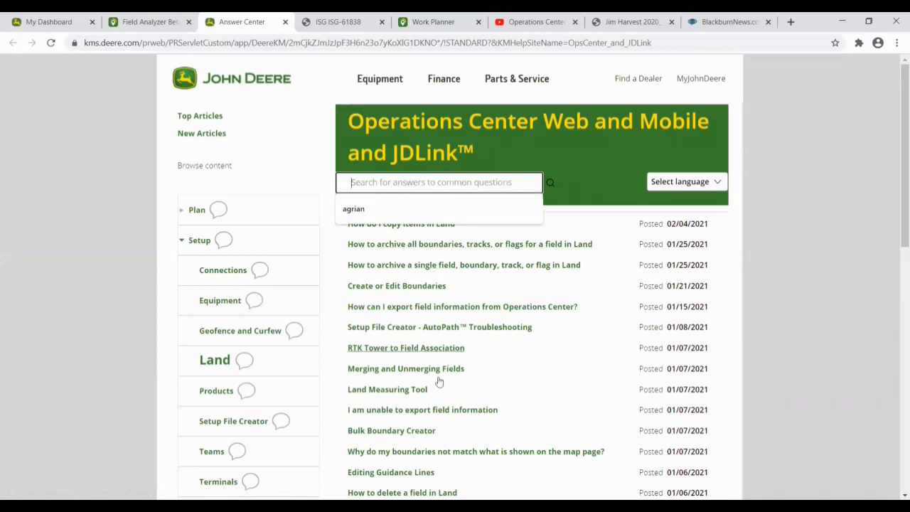
left_click(151, 23)
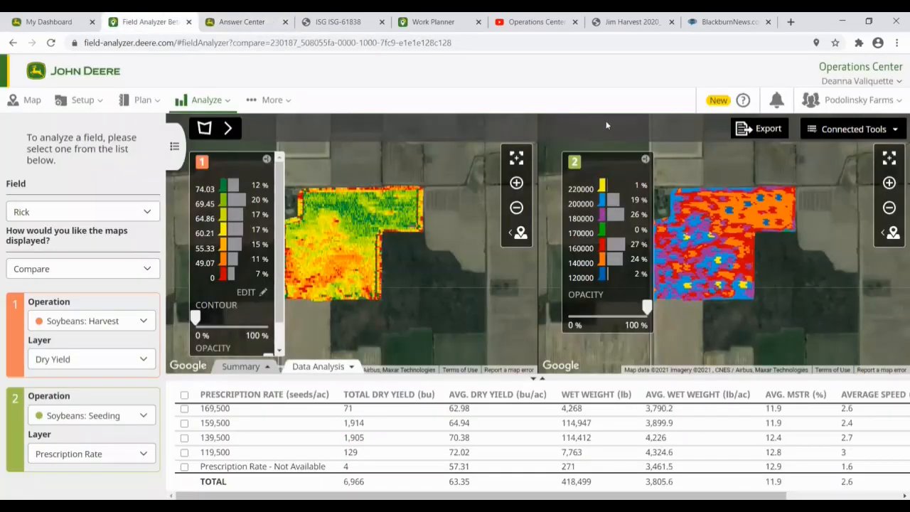
left_click(743, 101)
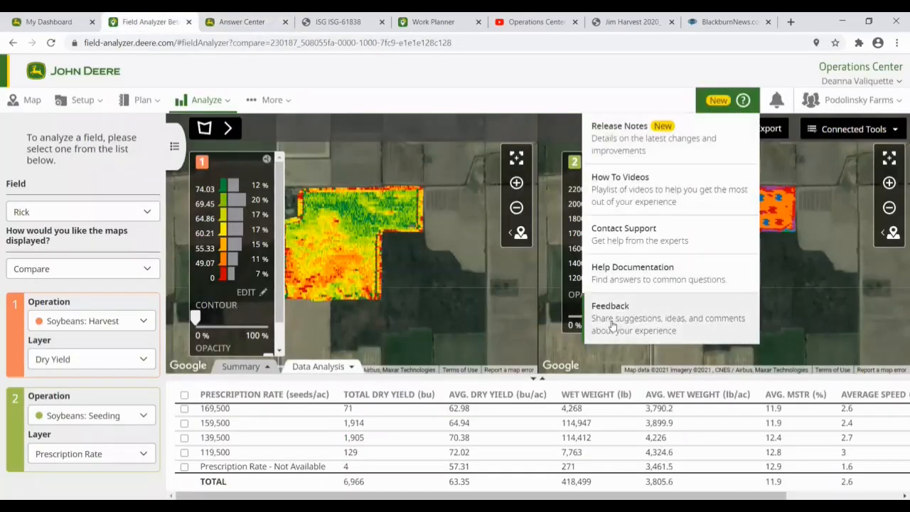